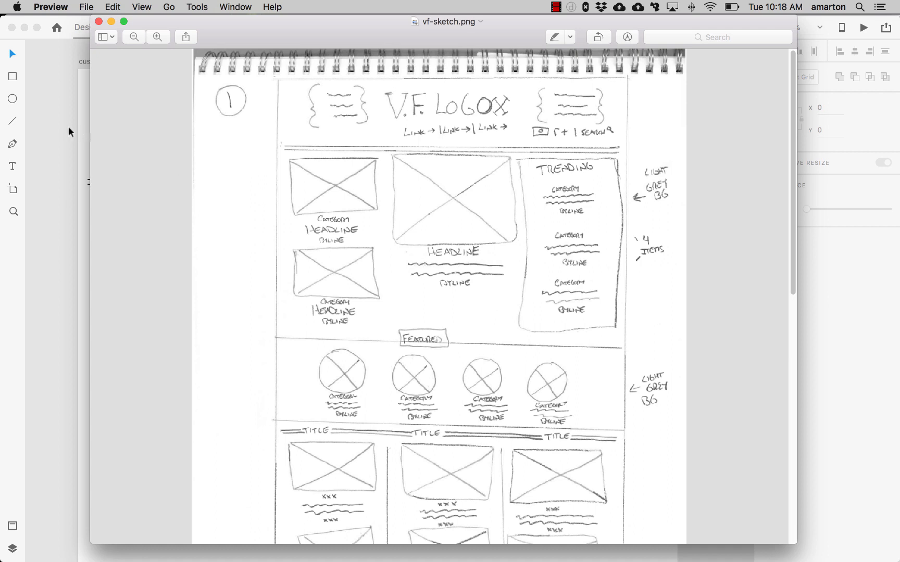
- Draw a rectangle about 540 × 411 below the navigation lines
left_click(49, 120)
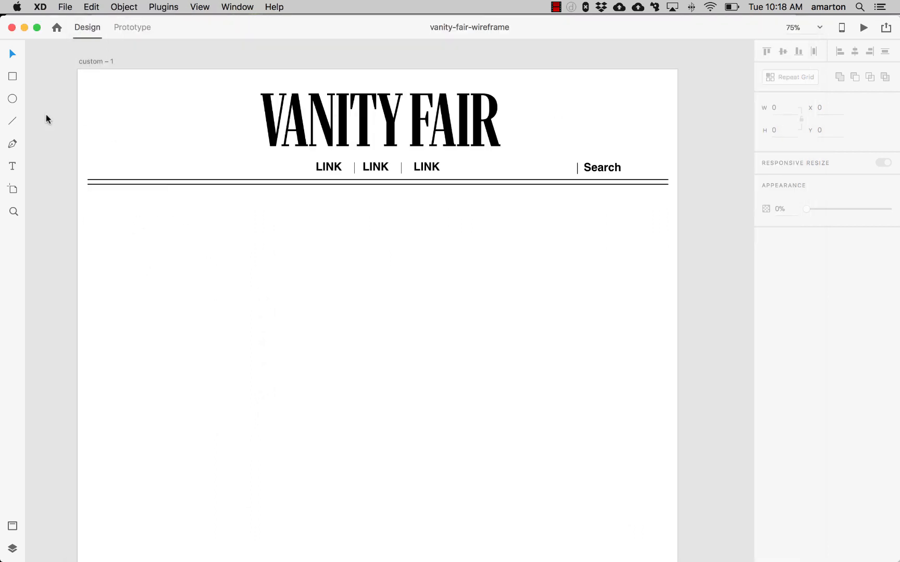
left_click(10, 77)
left_click_drag(263, 203, 516, 395)
key("v")
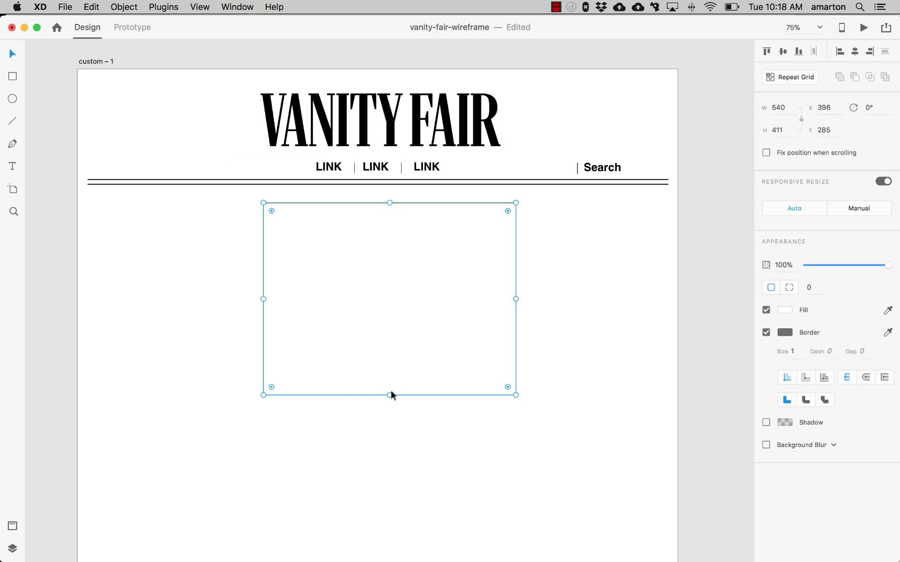
- Shorten the rectangle to 308 high and shift it slightly left to x 370
left_click_drag(389, 394, 388, 347)
left_click_drag(407, 302, 396, 300)
scroll(416, 355, "down", 3)
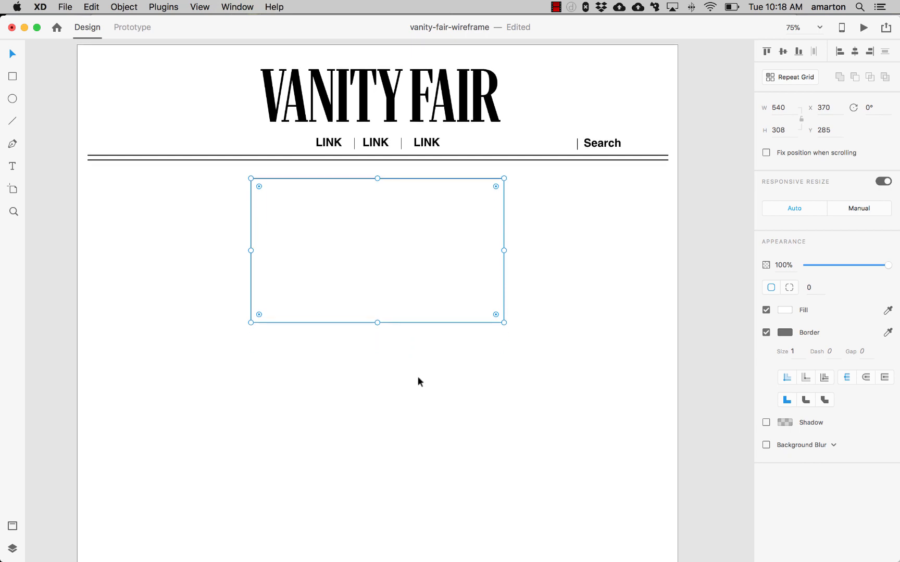
- Set the rectangle's fill colour to #707070
left_click(786, 311)
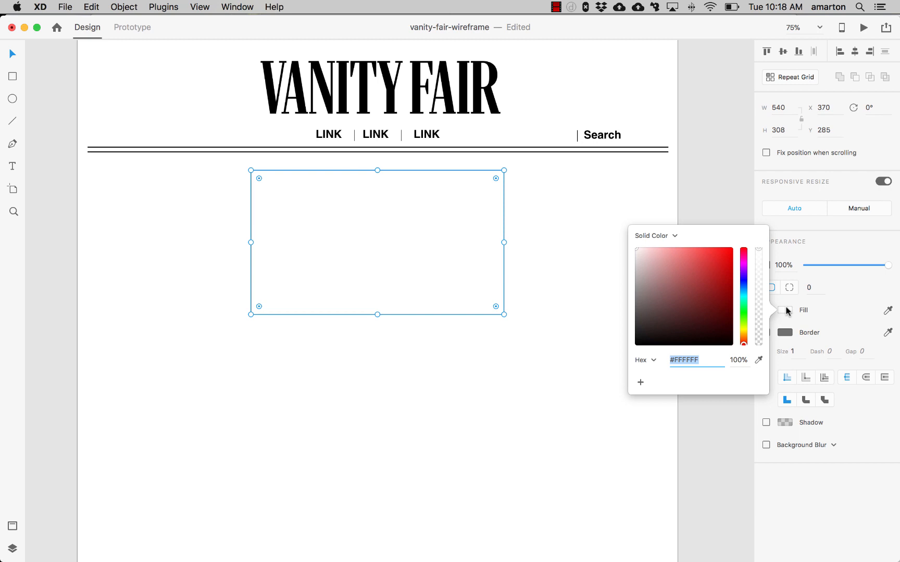
type("#707070")
key("Return")
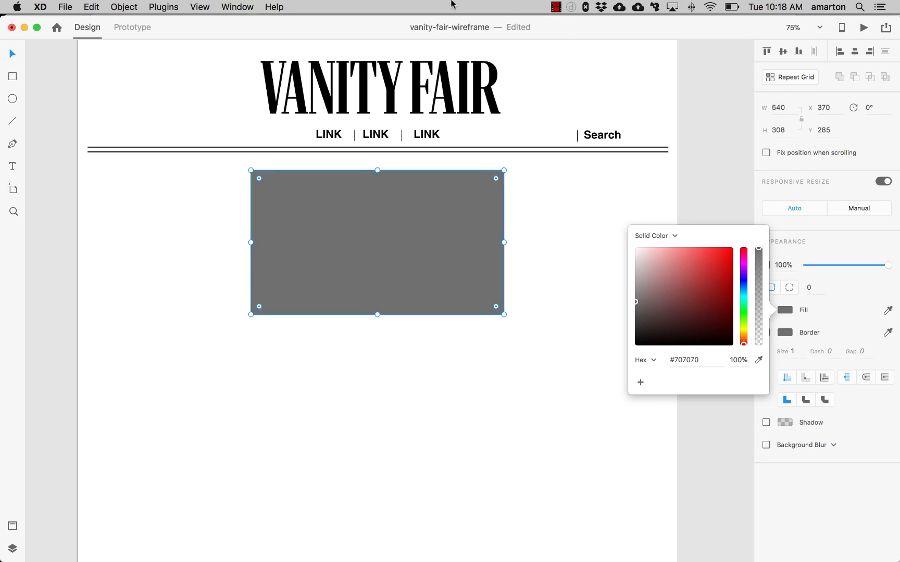
left_click(12, 55)
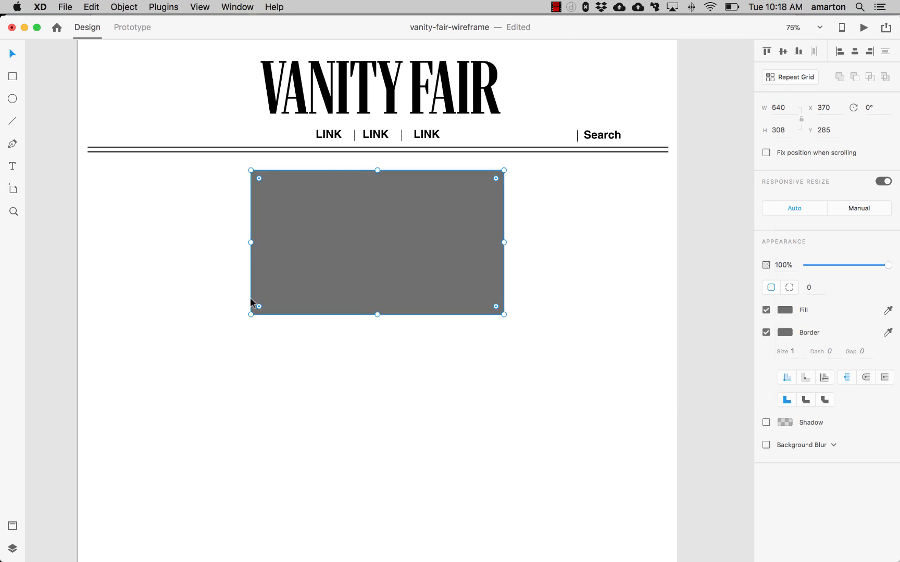
- Nudge the gray rectangle upward, closer to the header lines
left_click(220, 271)
left_click(374, 295)
key("Up")
key("Up")
key("Up")
key("Up")
key("Up")
key("Up")
key("Up")
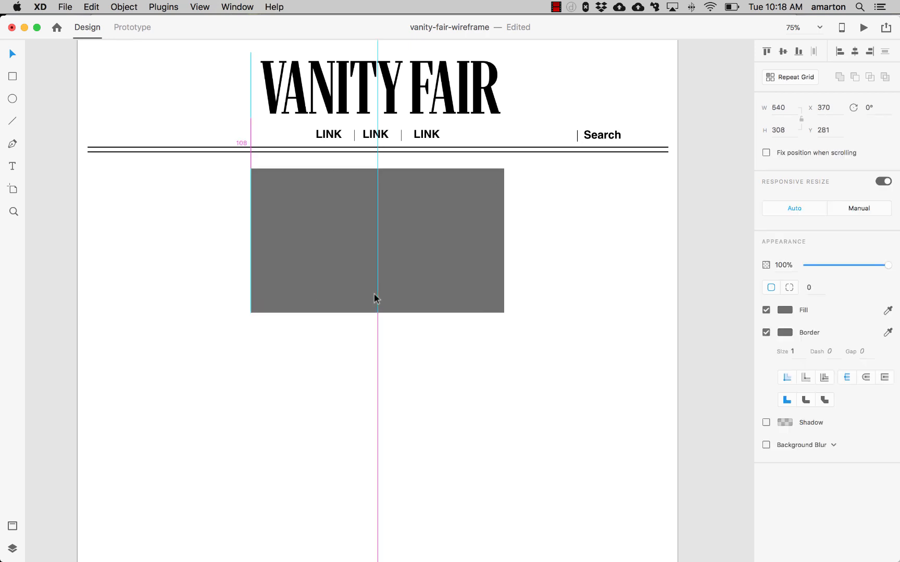
key("Up")
key("Up")
key("Up")
key("Up")
key("Up")
key("Up")
key("Up")
key("Up")
key("Up")
key("Up")
key("Up")
key("Up")
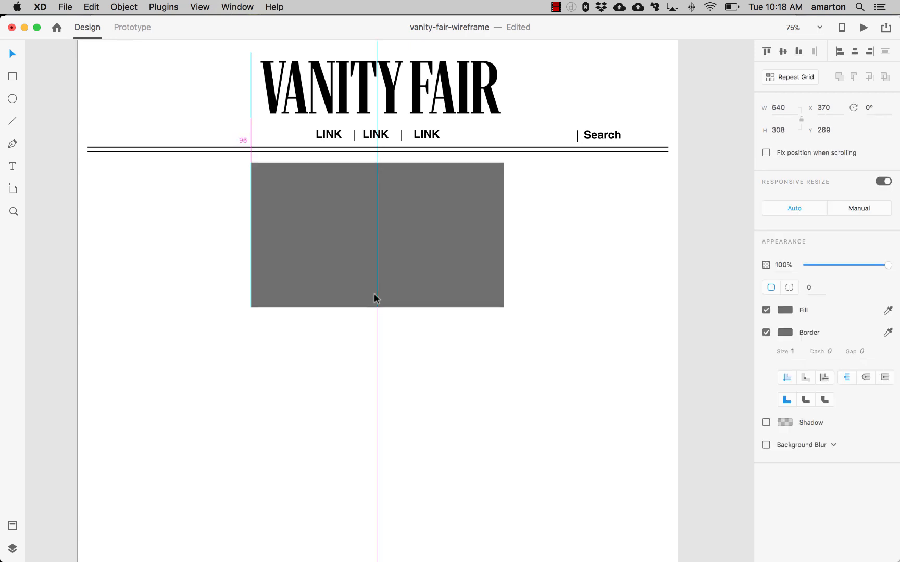
left_click(307, 363)
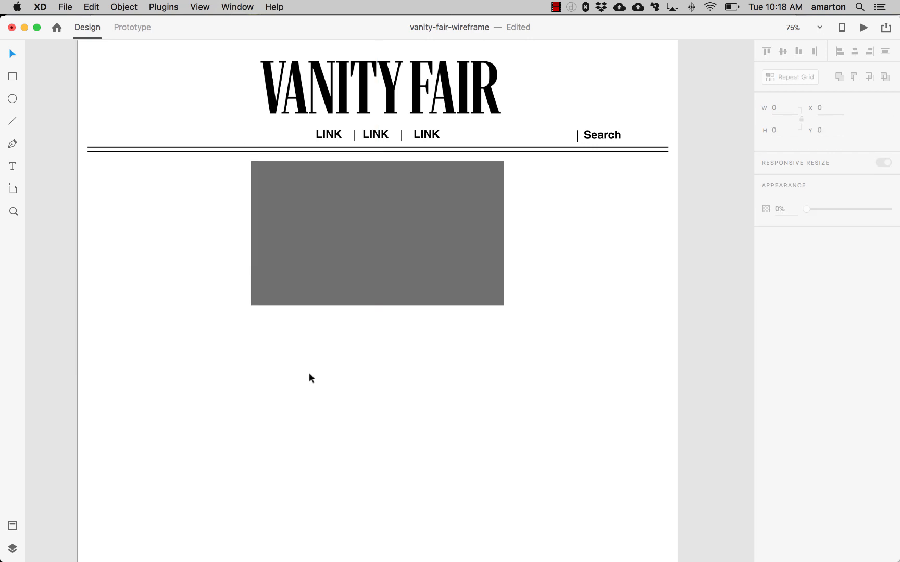
- Duplicate the gray rectangle into the left column and scale the copy to about 326 × 186
left_click(391, 259)
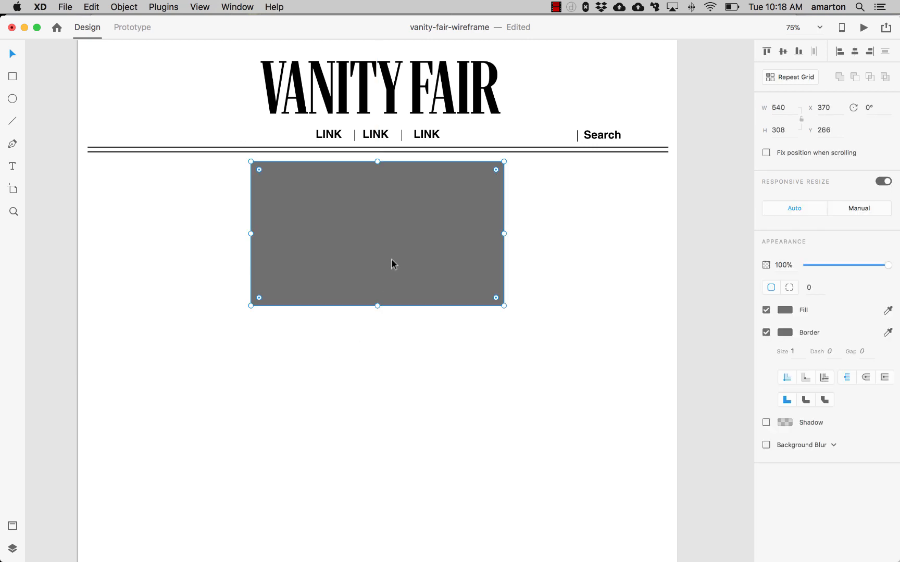
left_click_drag(391, 259, 230, 255)
left_click_drag(341, 302, 241, 244)
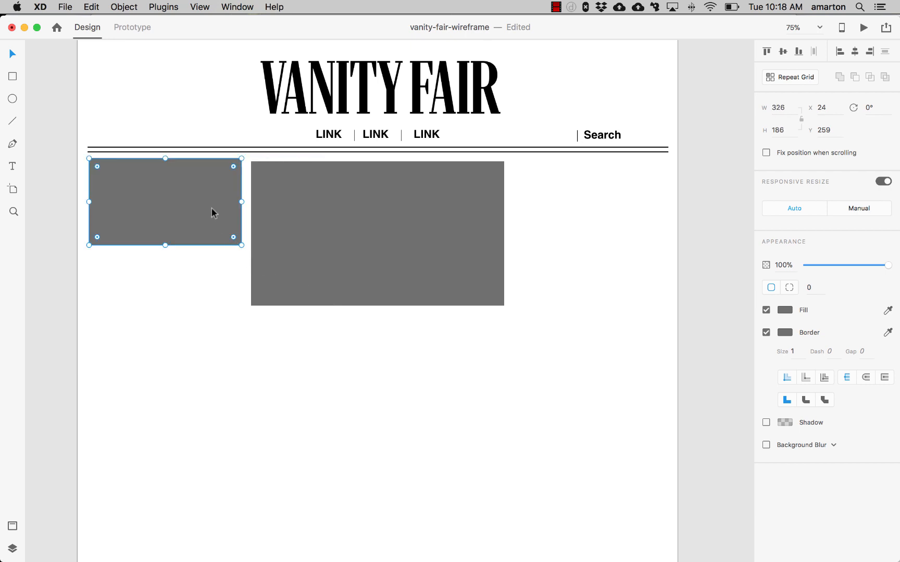
- Align the left rectangle's top with the main image and shrink it to 309 × 176
left_click_drag(212, 208, 213, 212)
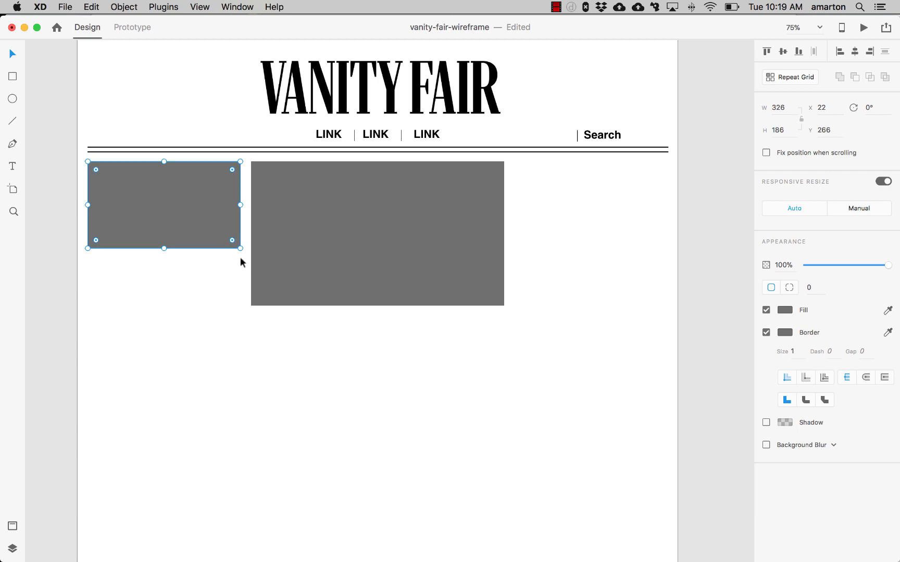
left_click_drag(240, 249, 237, 245)
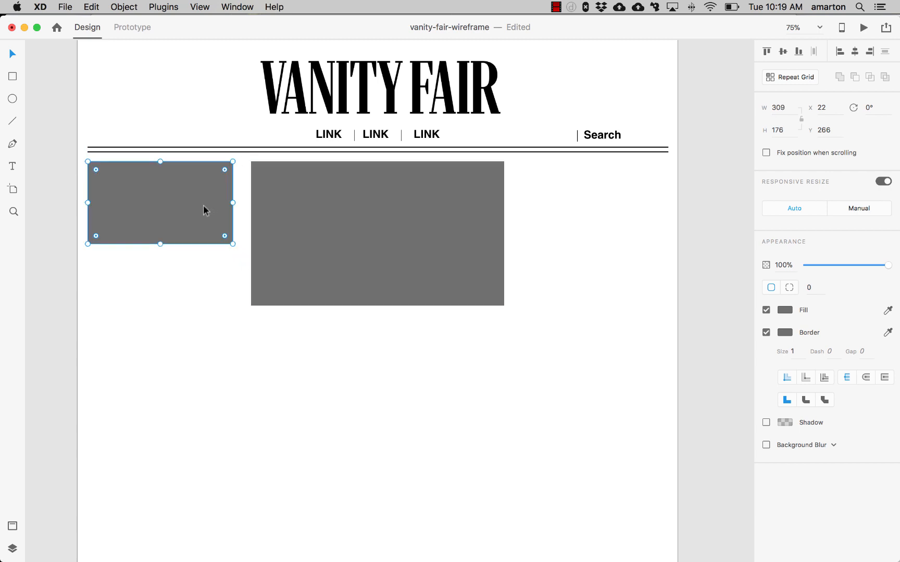
- Duplicate the left rectangle straight below it in the same column
left_click_drag(199, 207, 194, 317)
left_click(284, 391)
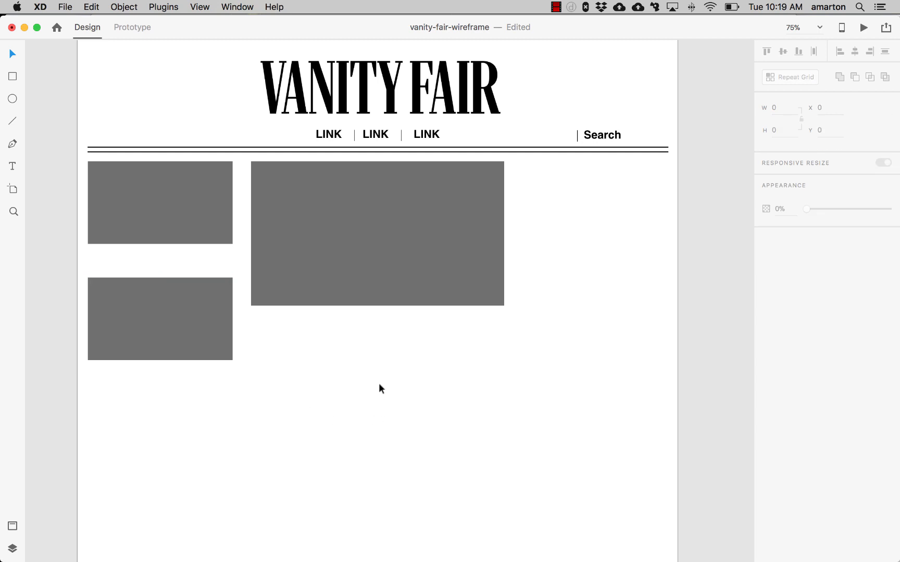
left_click_drag(384, 388, 356, 362)
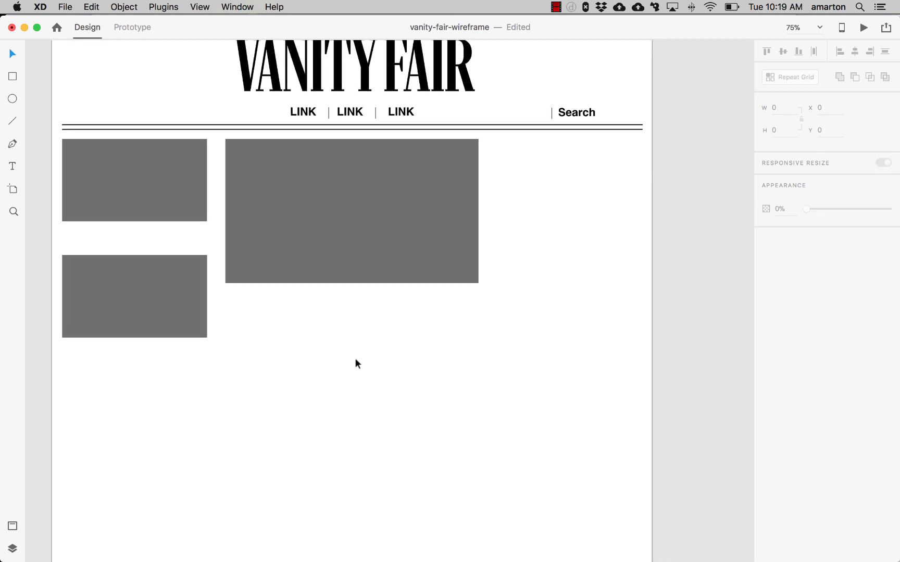
- Duplicate the top-left rectangle into the right column and stretch it to about 324 × 563
left_click(131, 181)
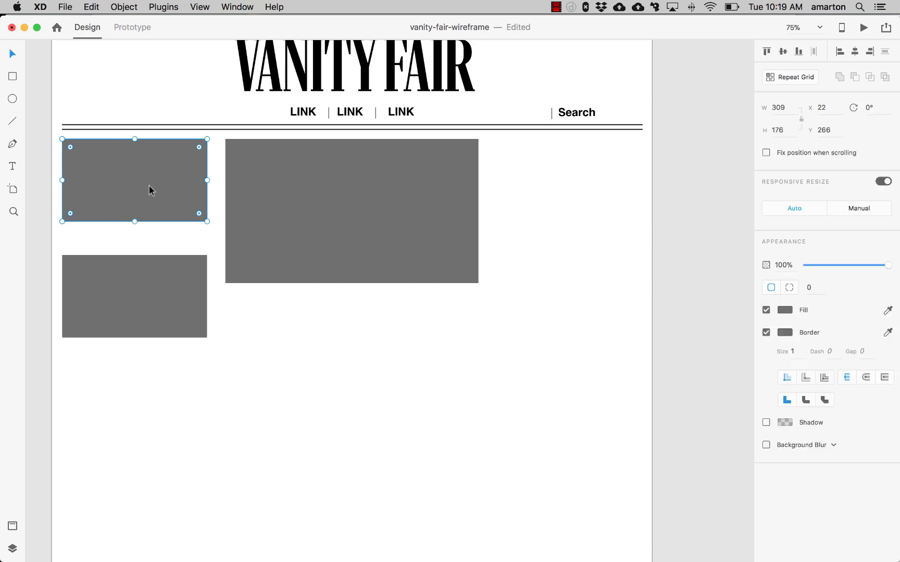
left_click_drag(89, 186, 534, 180)
key("super+z")
left_click_drag(96, 185, 525, 185)
left_click_drag(636, 180, 643, 180)
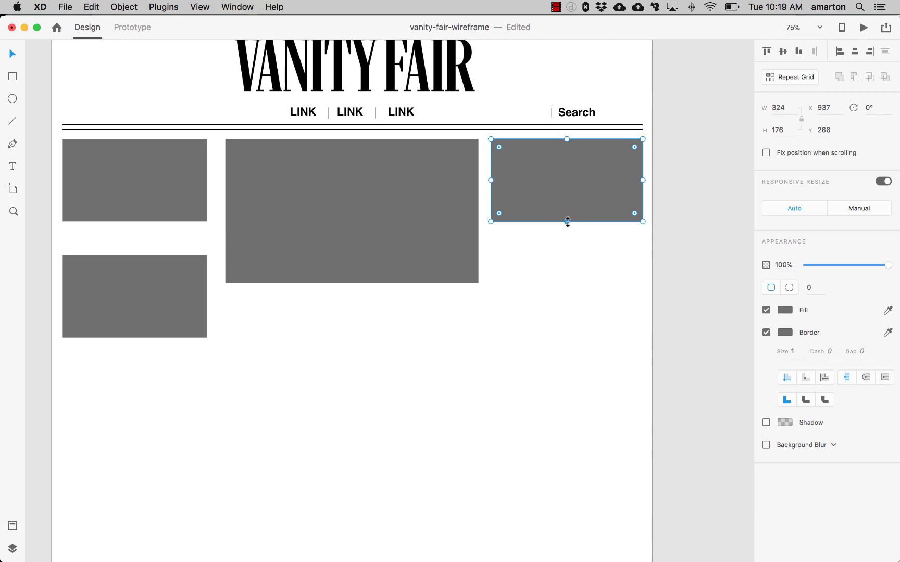
left_click_drag(568, 221, 570, 402)
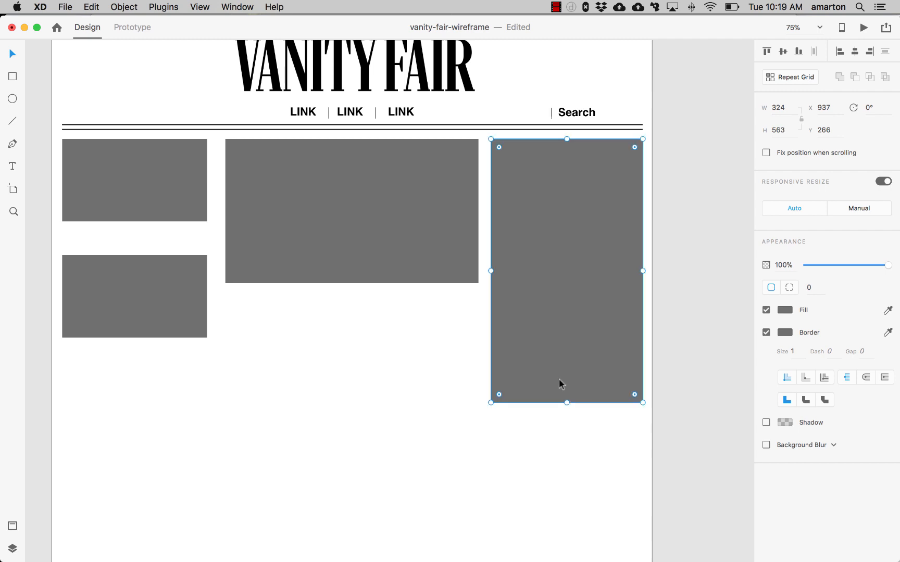
- Nudge the lower-left rectangle down to y 530
left_click(138, 314)
left_click_drag(138, 314, 139, 318)
key("Down")
key("Down")
key("Down")
key("Down")
key("Down")
key("Down")
key("Down")
key("Down")
key("Down")
key("Down")
key("Down")
key("Down")
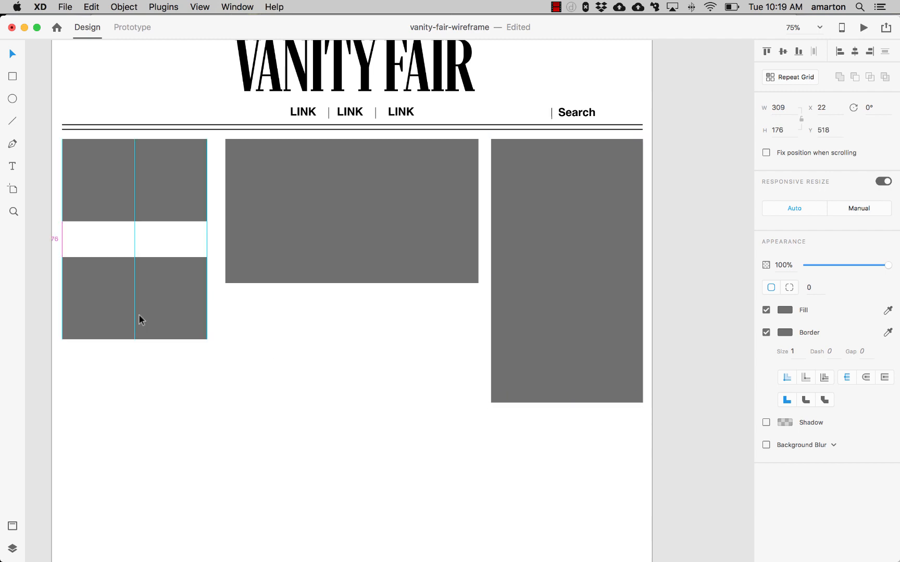
key("Down")
key("Down")
key("Down")
key("Down")
key("Down")
key("Down")
key("Down")
key("Down")
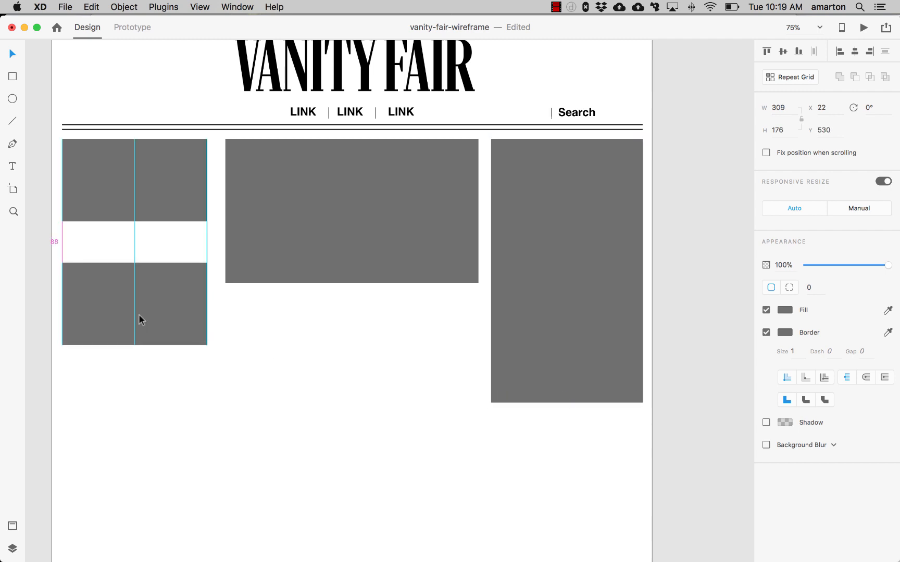
left_click(249, 363)
- Set the tall right-column rectangle's fill to #EFEFEF
left_click(603, 245)
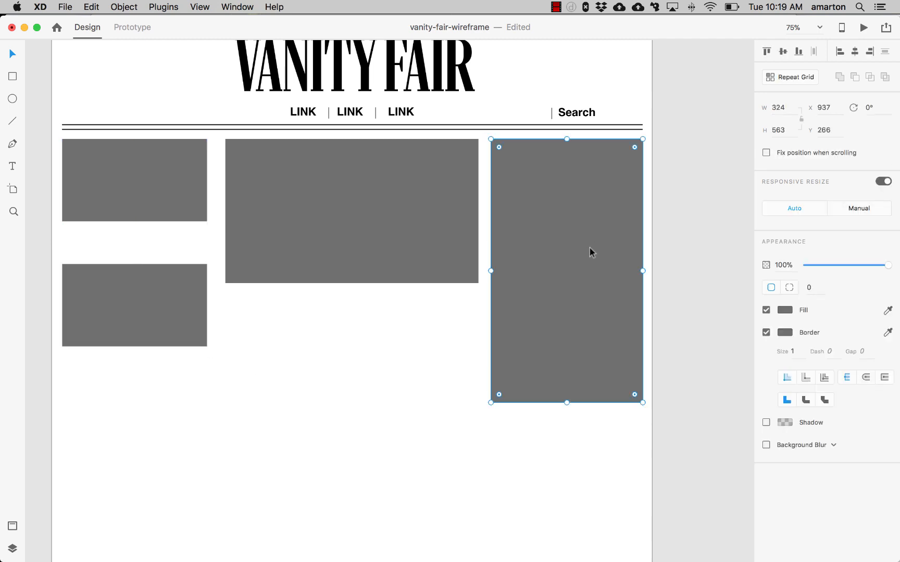
left_click(784, 310)
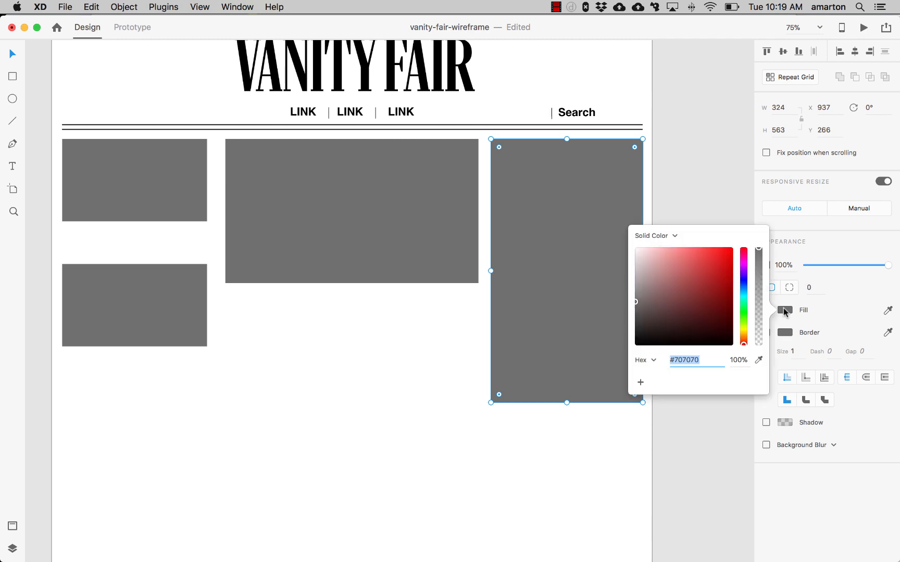
type("#efefef")
key("Return")
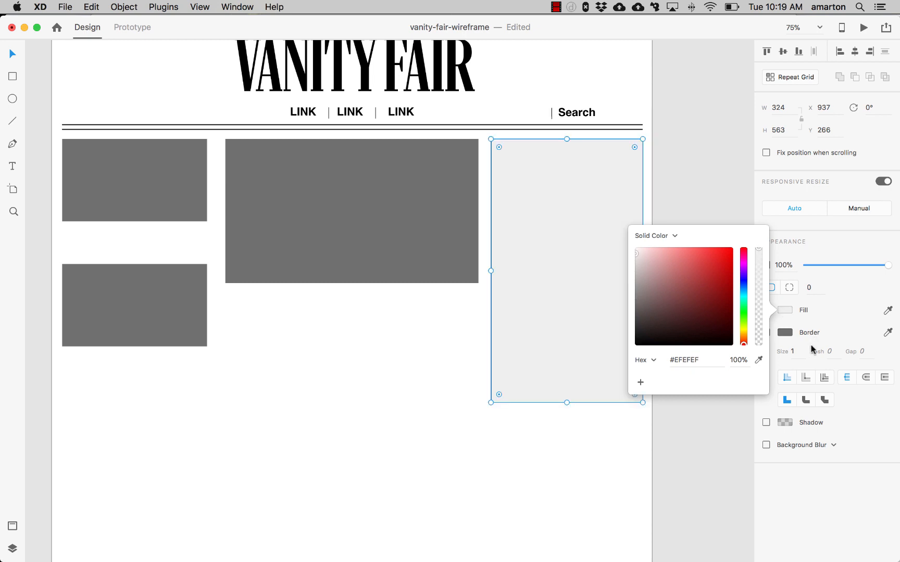
- Remove the tall rectangle's border and lengthen it slightly downward
left_click(814, 311)
left_click(766, 332)
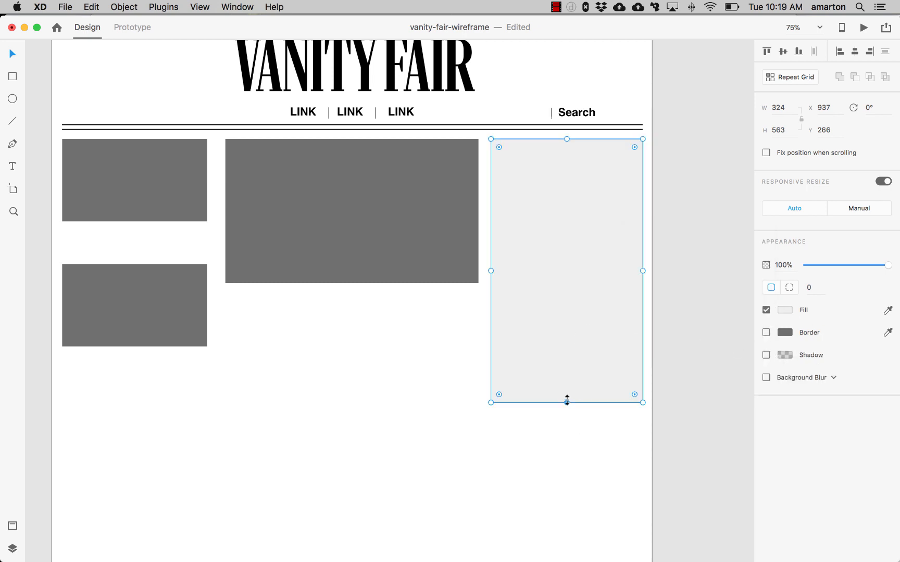
left_click_drag(567, 402, 567, 417)
left_click(382, 371)
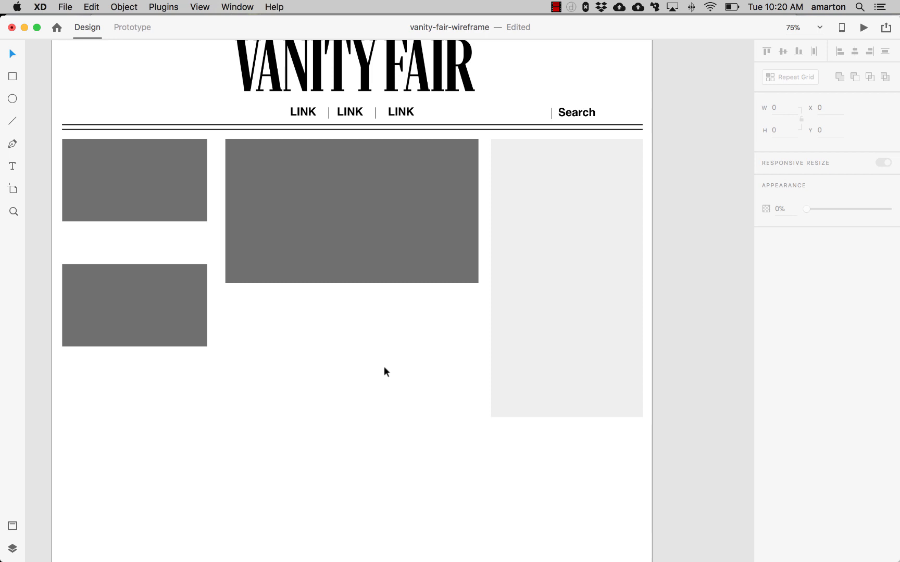
- Switch to the hand-drawn sketch to review the layout, then return to the wireframe
key("super+Tab")
key("super+Tab")
key("super+Tab")
key("super+Tab")
key("super+Tab")
key("super+Tab")
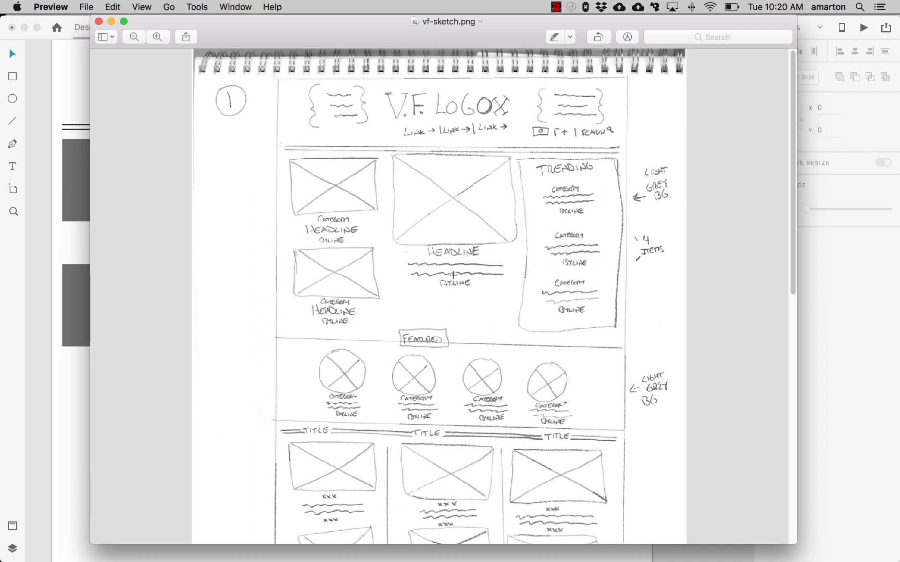
left_click(58, 389)
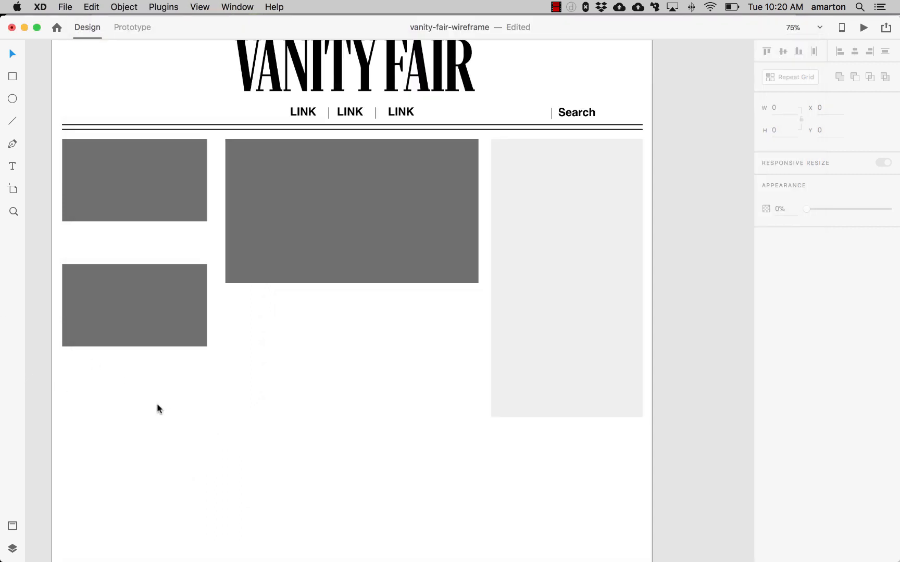
- Copy the opening Lorem ipsum phrase from the generator site in Chrome and paste it as text under the main image
left_click(13, 166)
mouse_move(223, 547)
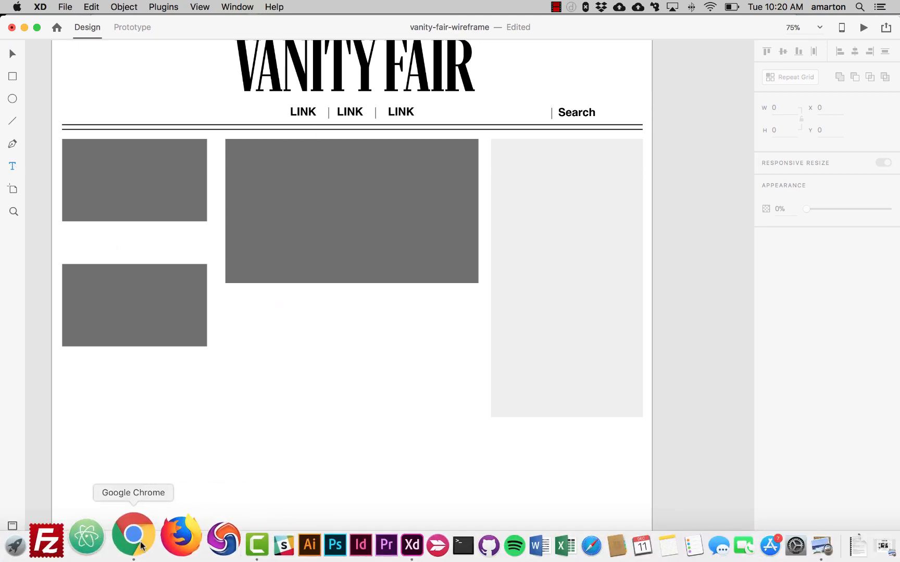
left_click(132, 542)
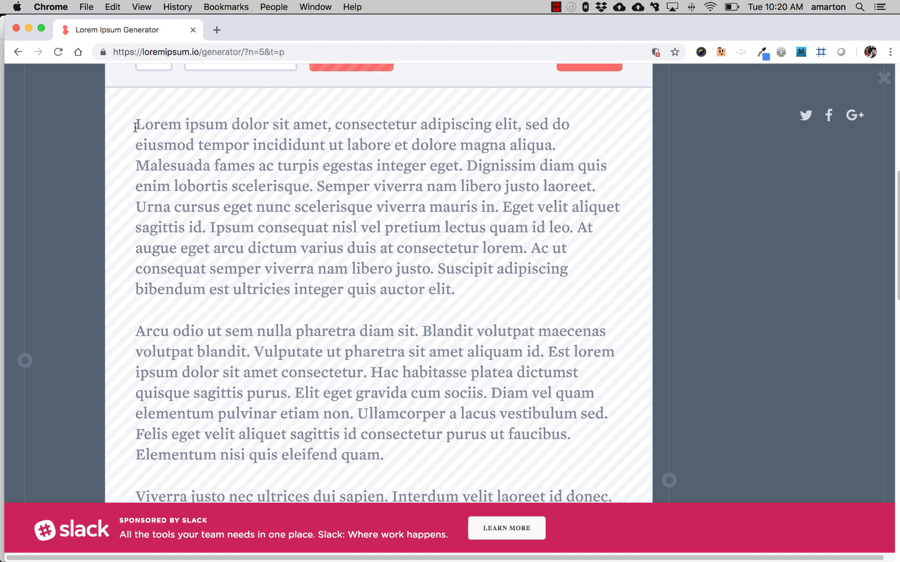
left_click_drag(137, 125, 492, 123)
key("super+c")
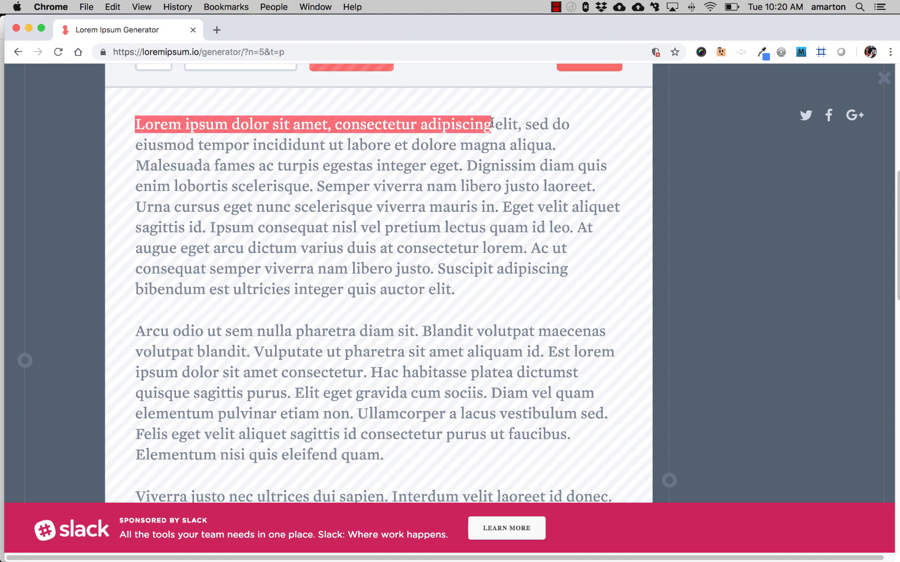
key("super+Tab")
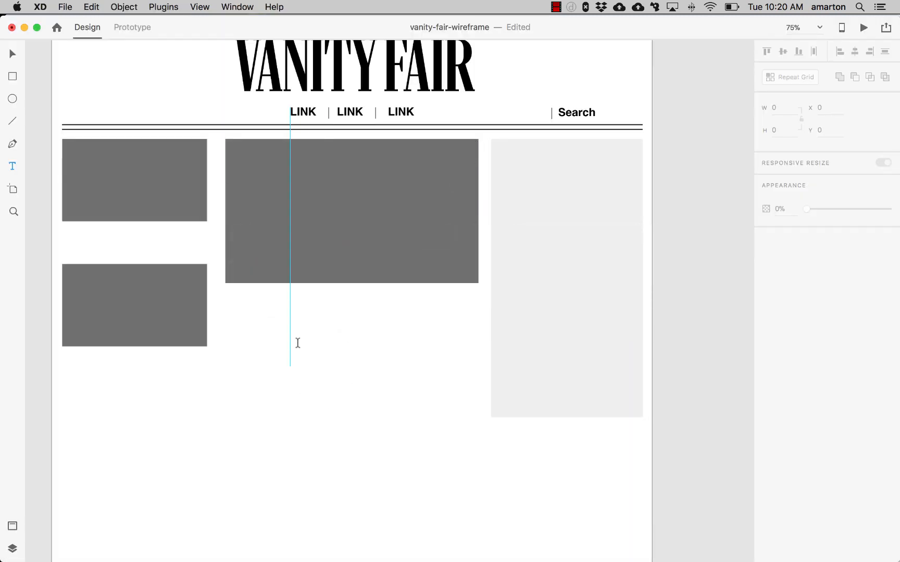
left_click(286, 312)
key("super+v")
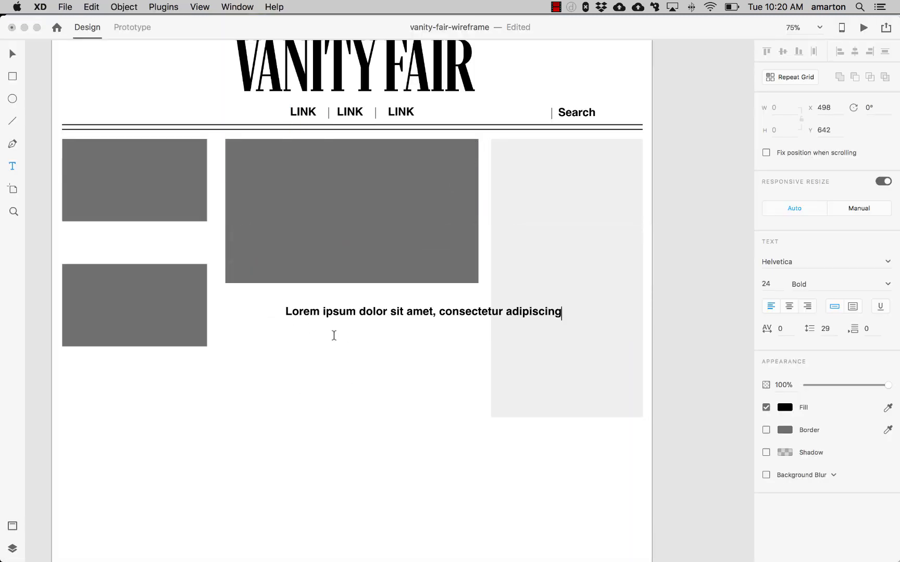
- Change the headline text under the main image to the Georgia font
triple_click(360, 313)
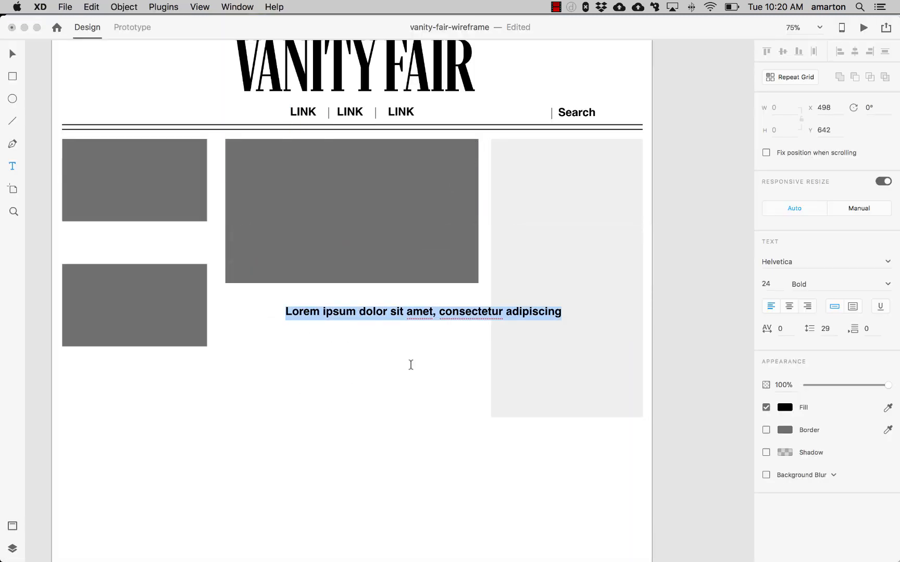
left_click(887, 261)
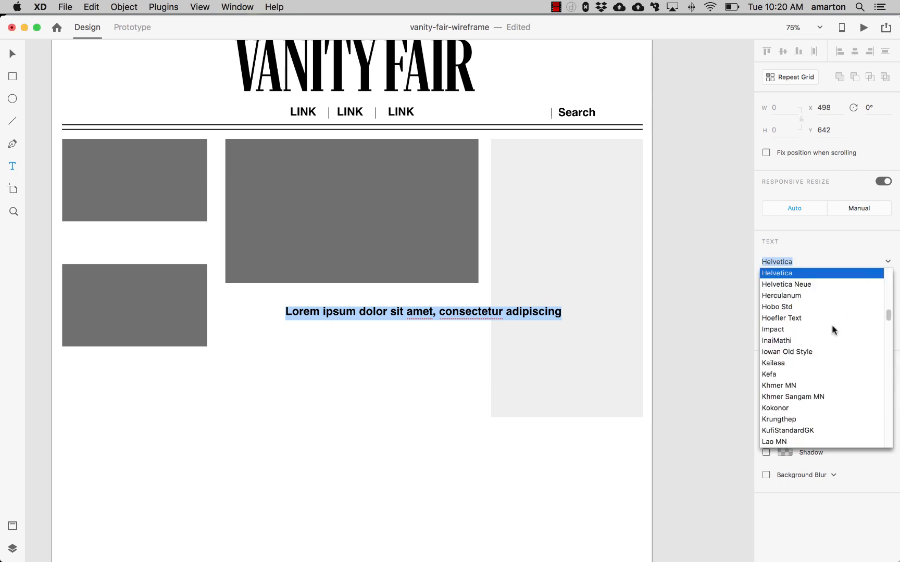
scroll(832, 325, "up", 3)
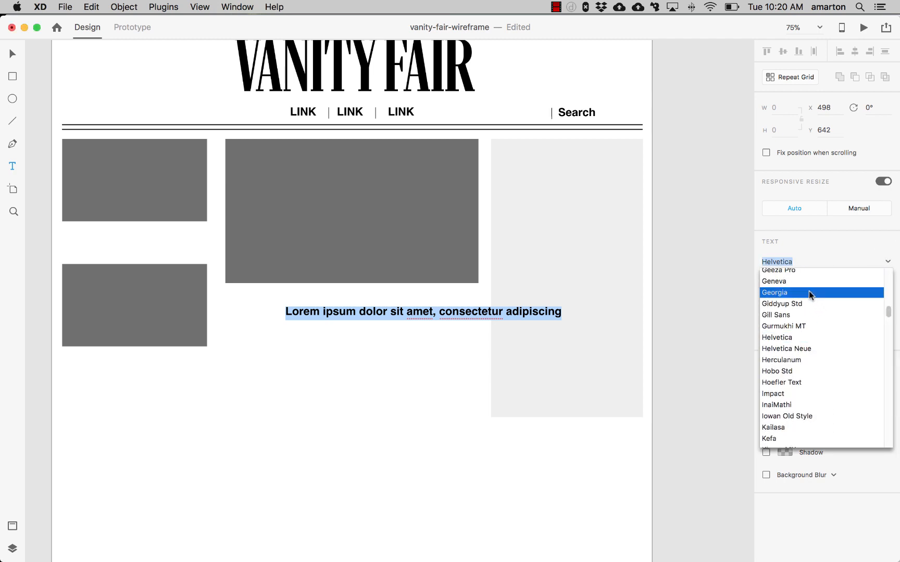
left_click(808, 292)
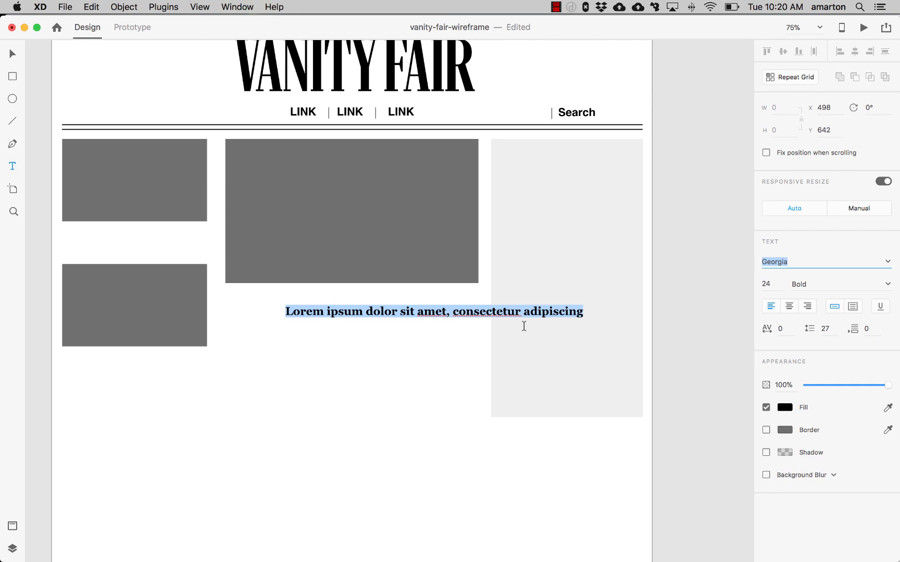
- Set the headline's font size to 30 and its weight to Regular
left_click(770, 282)
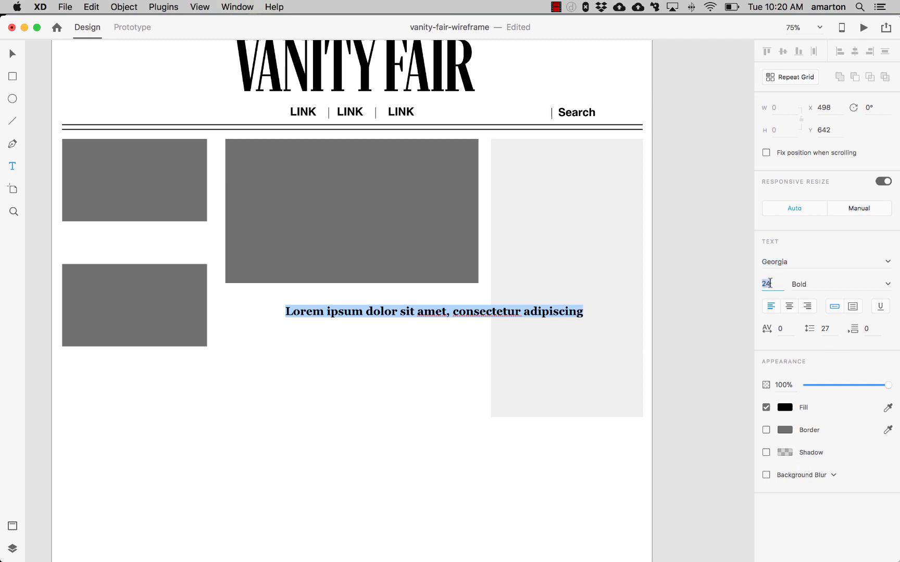
type("36")
key("Return")
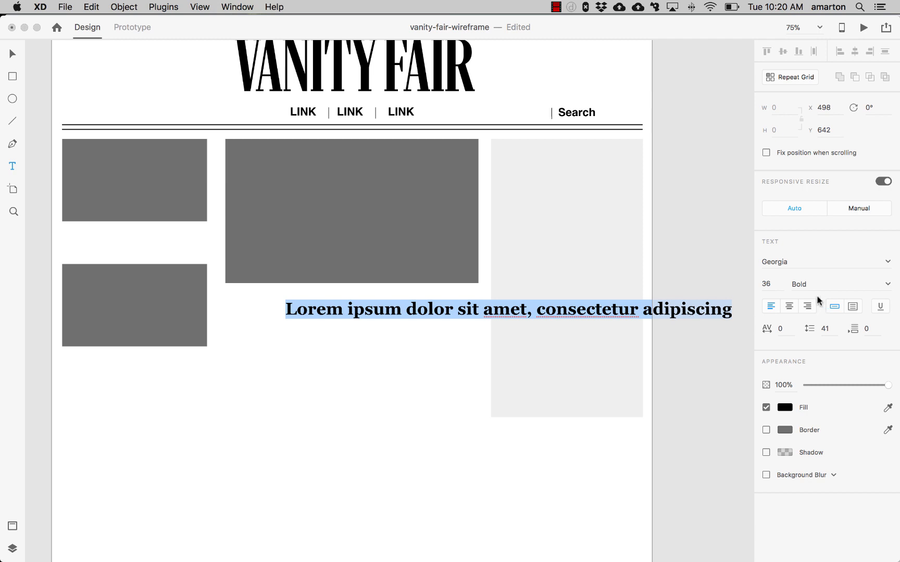
left_click(774, 285)
type("30")
key("Return")
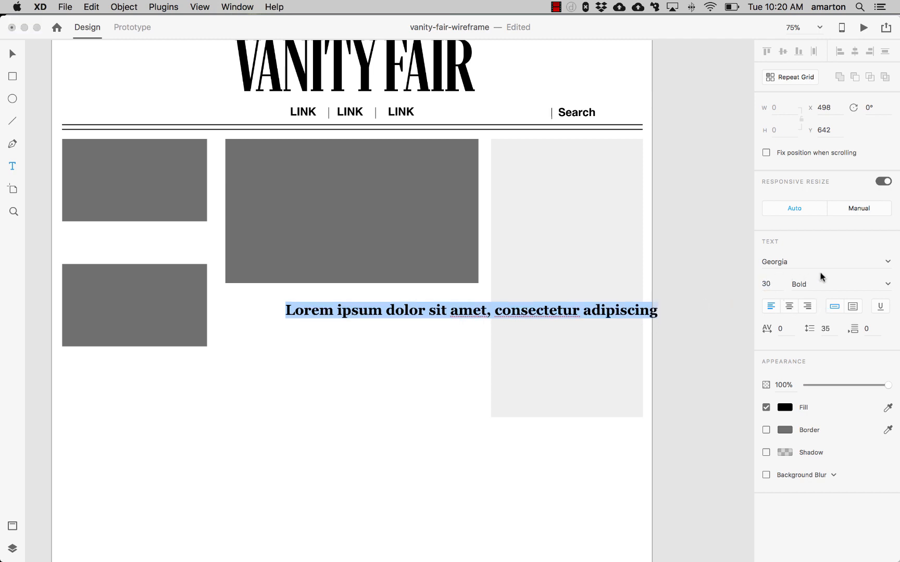
left_click(886, 284)
left_click(867, 296)
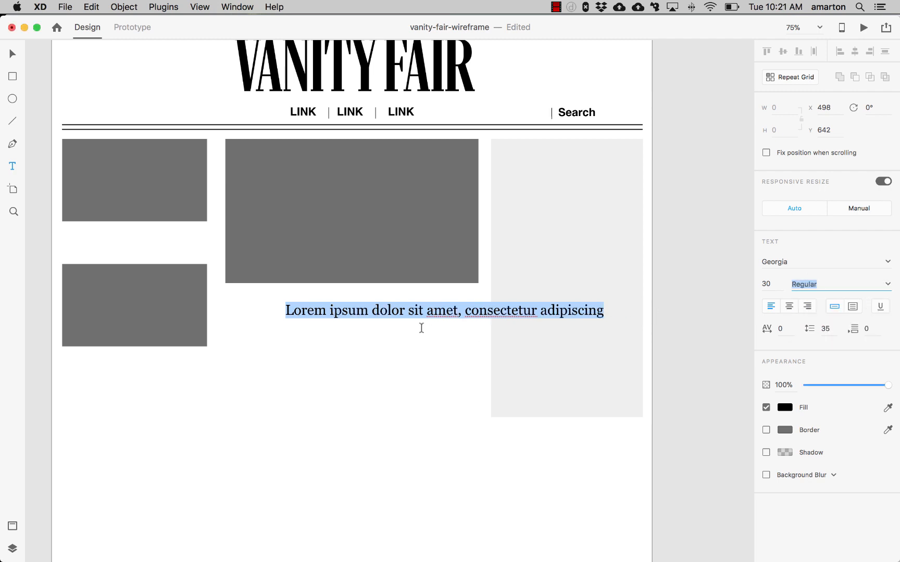
- Break the headline into two lines after "amet,"
left_click(465, 312)
key("BackSpace")
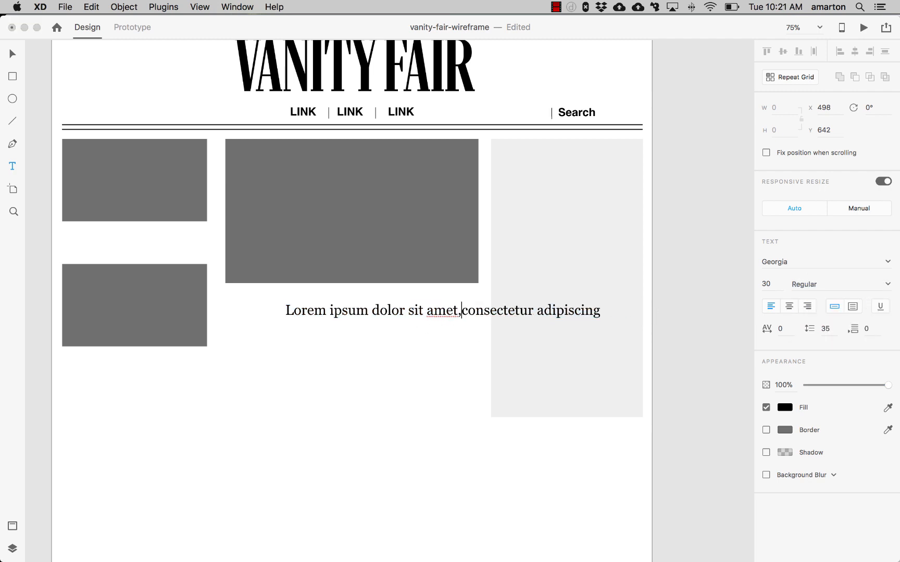
key("Return")
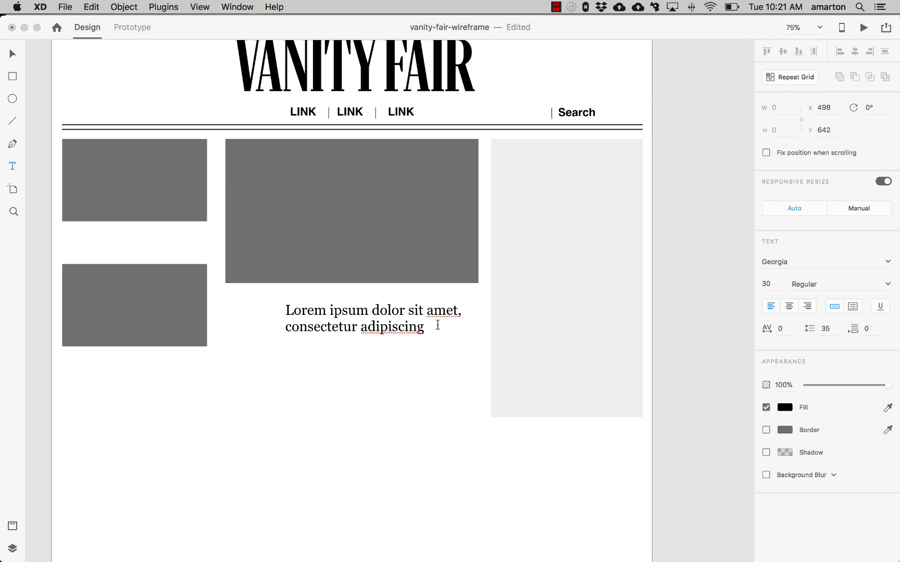
- Center-align the headline text and position it centered under the main image
key("super+a")
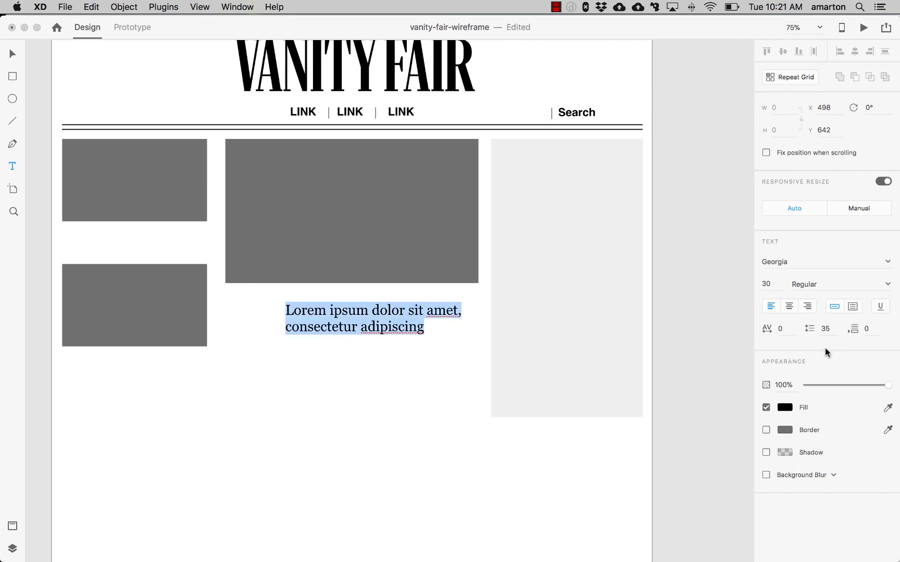
left_click(789, 306)
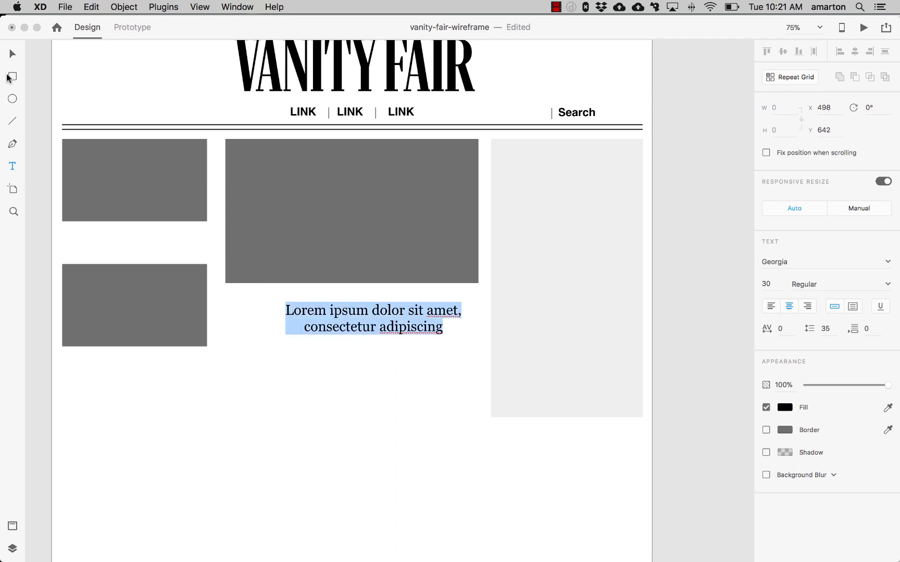
left_click(12, 53)
left_click_drag(317, 320, 297, 311)
left_click_drag(352, 311, 353, 313)
left_click(362, 403)
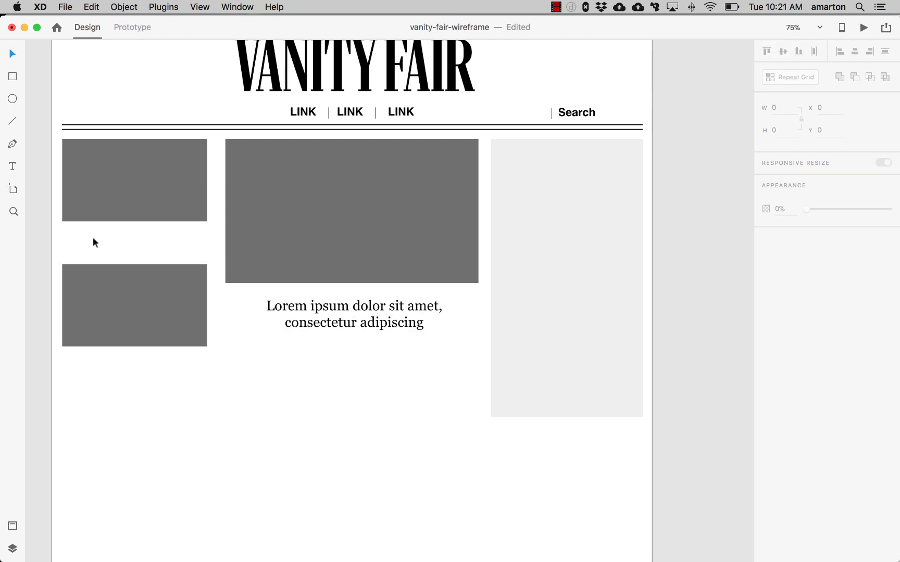
- Add a new text label reading CATEGORY below the headline
left_click(11, 167)
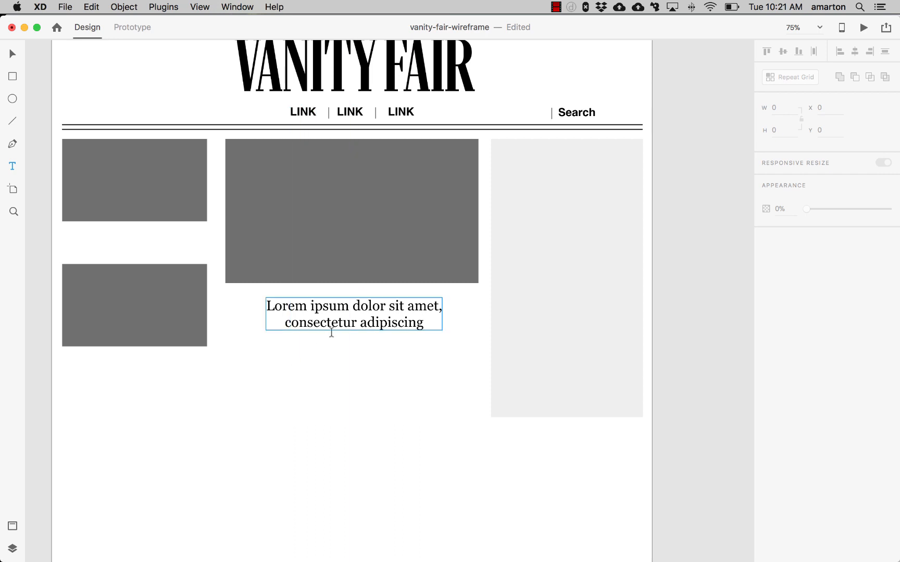
left_click(316, 389)
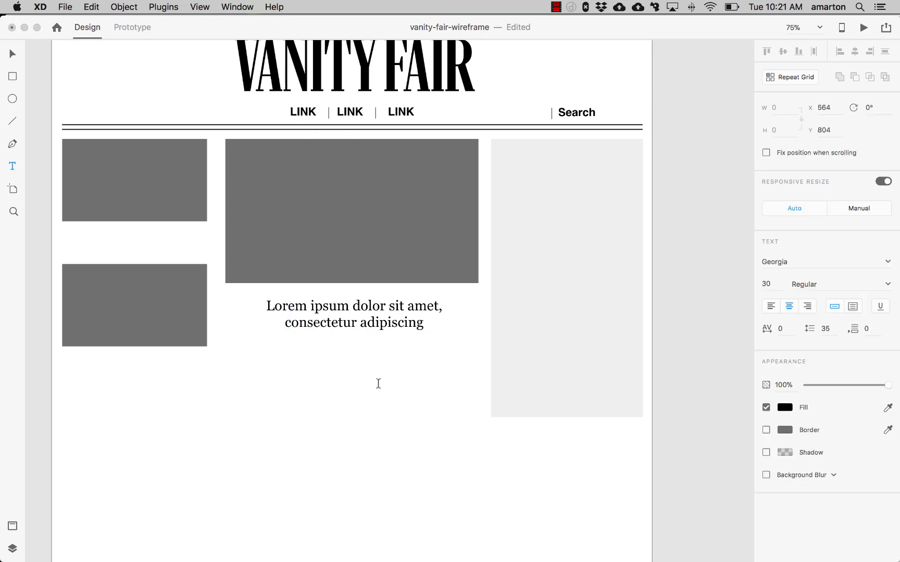
type("CATEGORY")
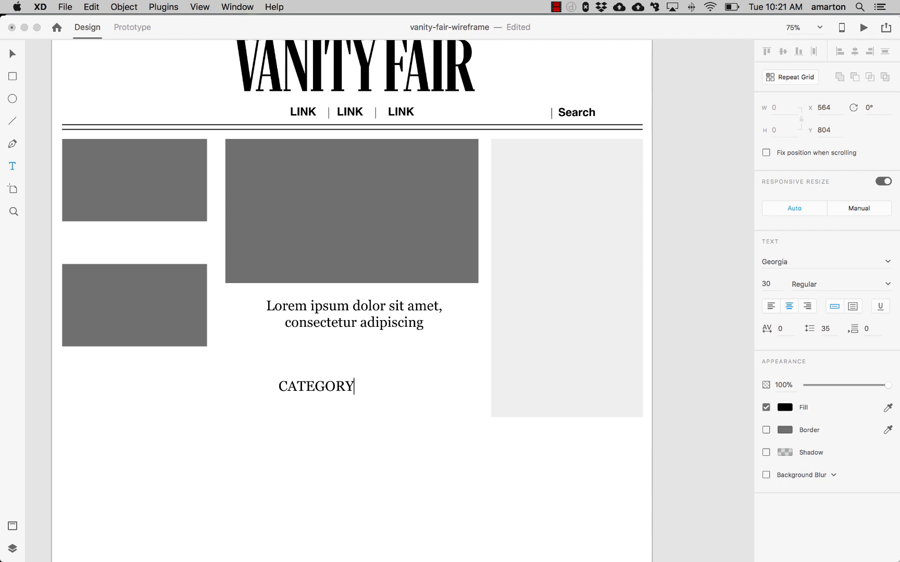
- Set the CATEGORY label to Helvetica at size 12
key("super+a")
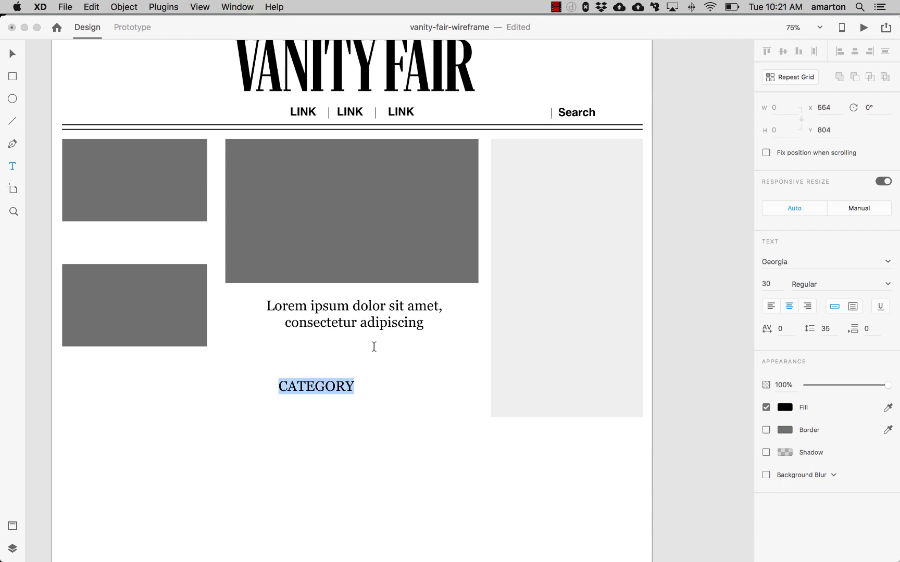
left_click(887, 262)
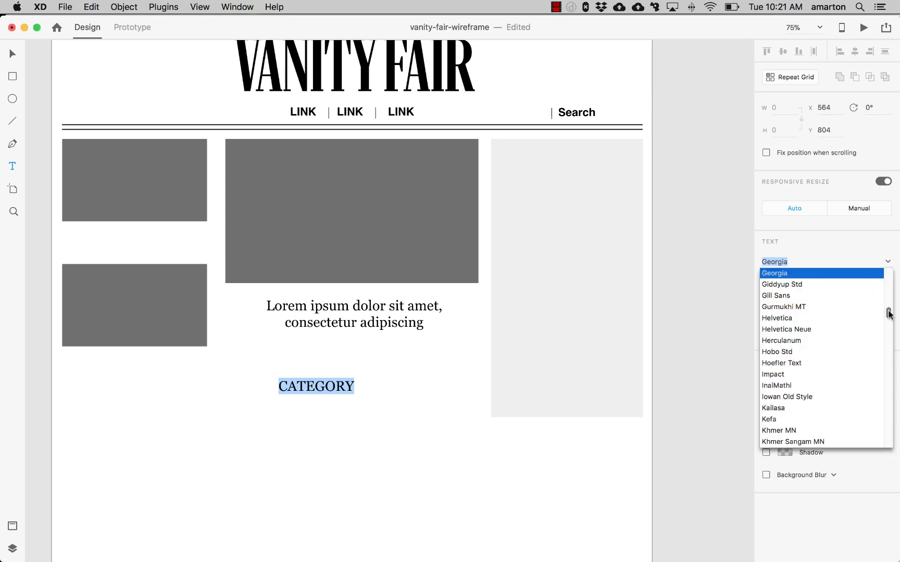
left_click(790, 318)
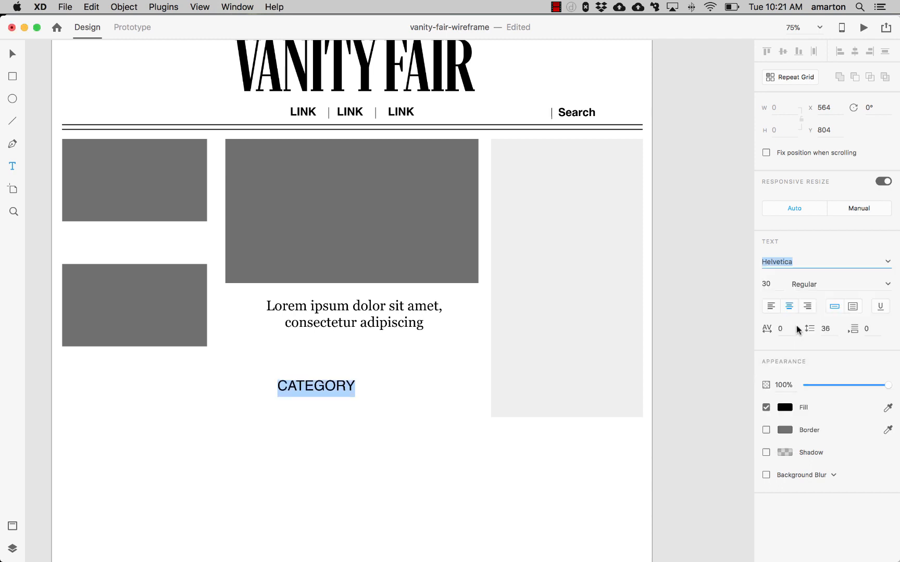
left_click(768, 284)
type("1")
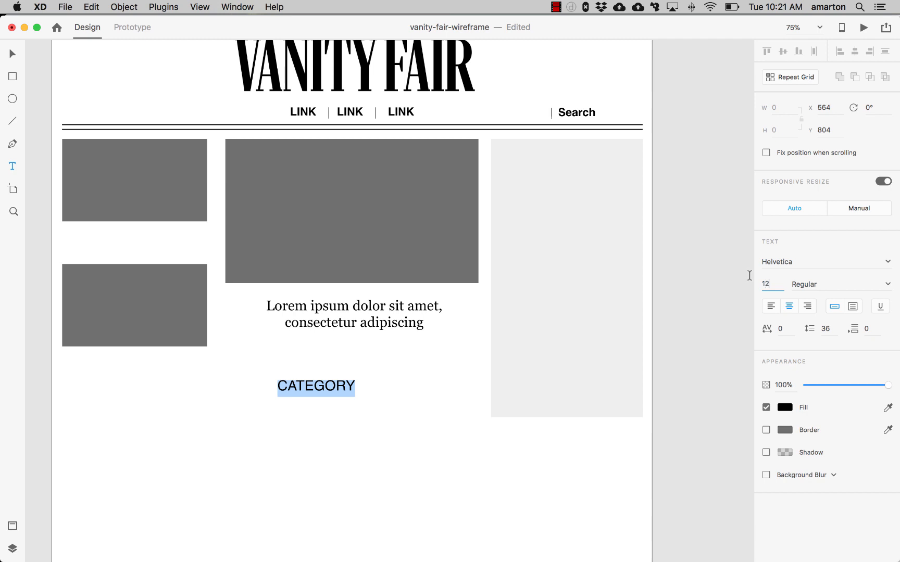
type("2")
key("Return")
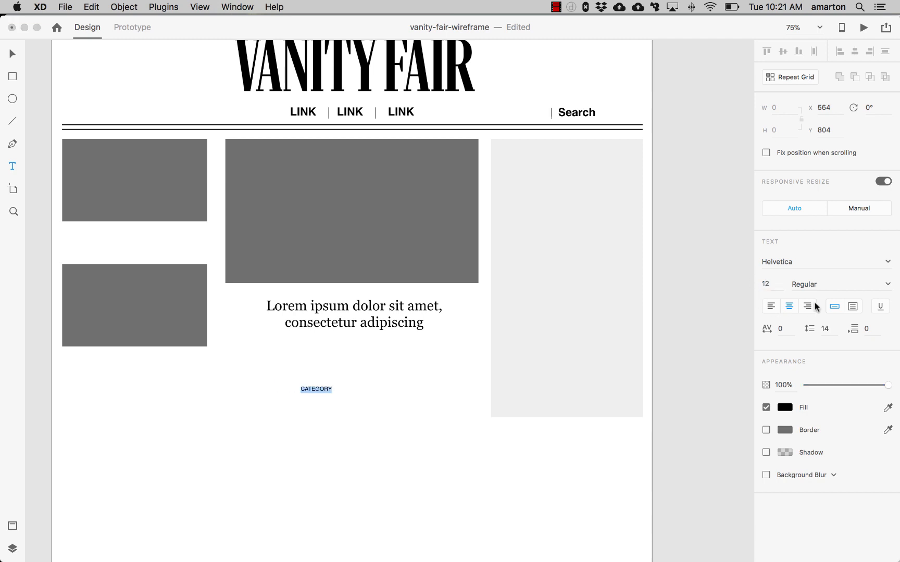
- Set the CATEGORY label's character spacing to 100
left_click(780, 330)
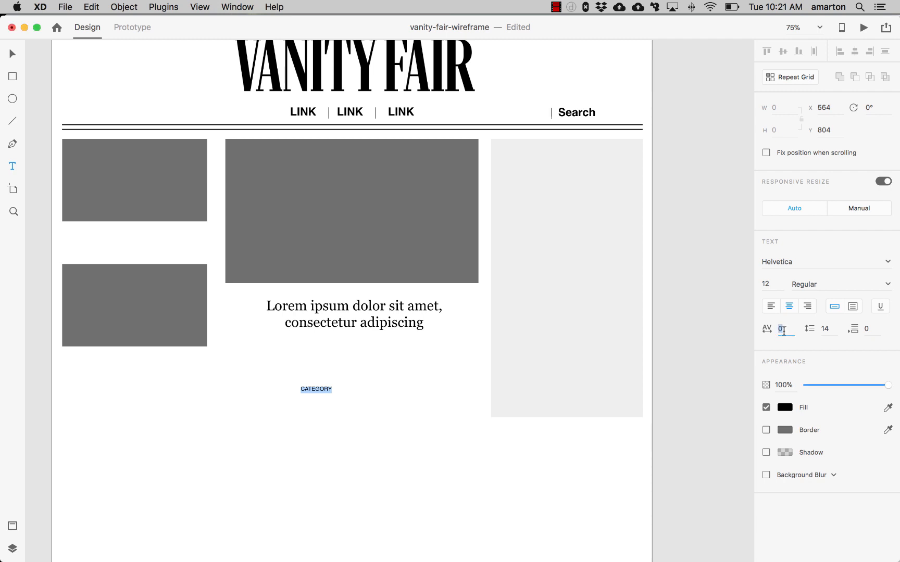
type("100")
key("Return")
left_click(13, 53)
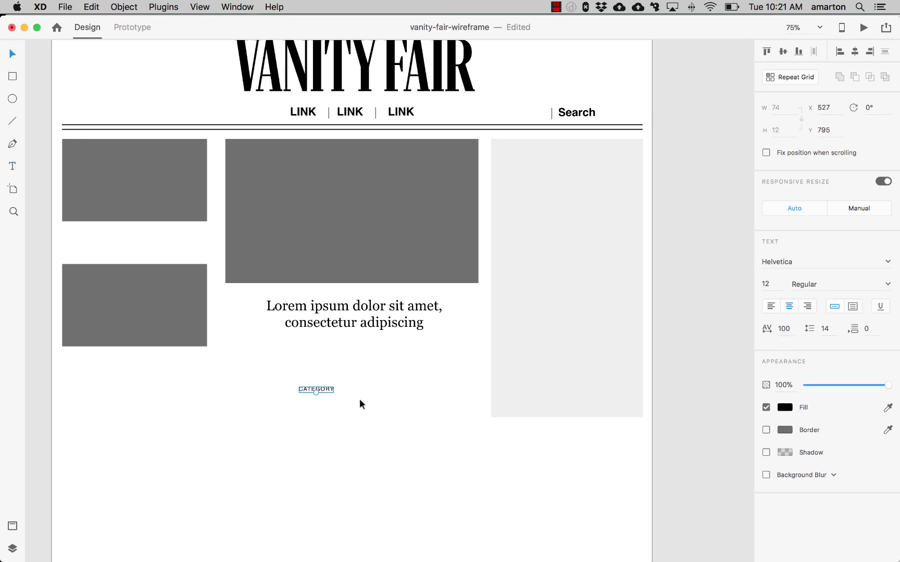
left_click(360, 404)
- Move the CATEGORY label just above the headline and set its character spacing to 200
left_click(323, 388)
left_click_drag(323, 389, 358, 298)
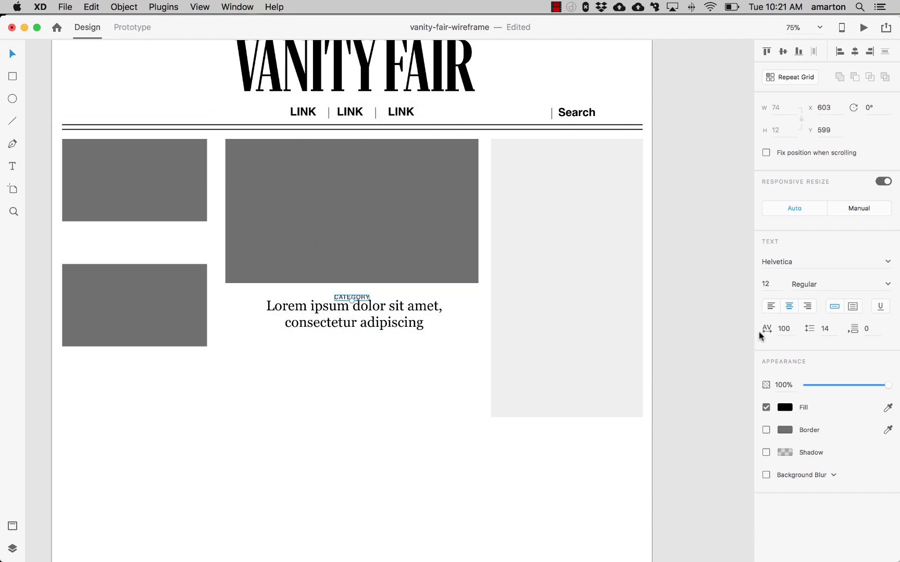
left_click(780, 328)
type("200")
key("Return")
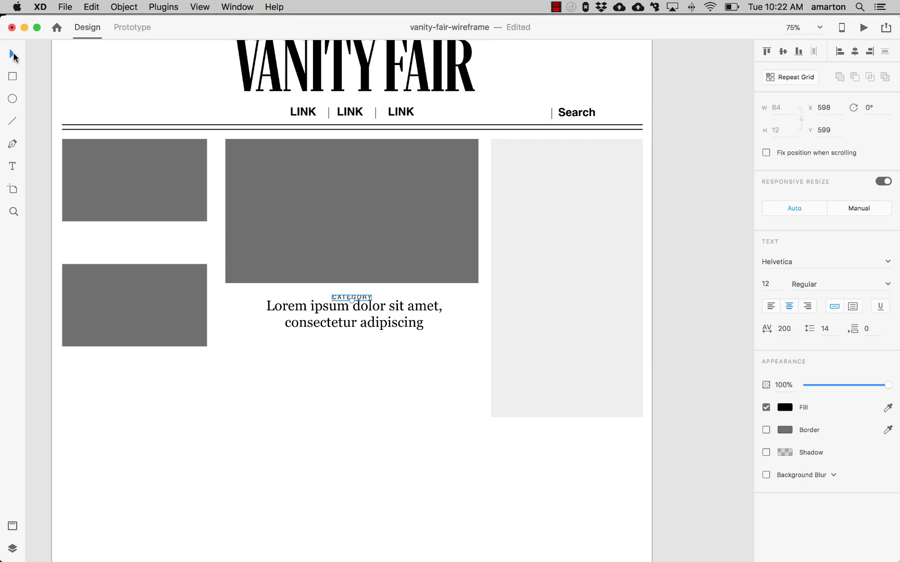
- Nudge the CATEGORY label slightly up and to the left
key("Up")
key("Up")
key("Up")
key("Up")
key("Up")
key("Up")
key("Up")
key("Up")
key("Up")
key("Up")
key("Up")
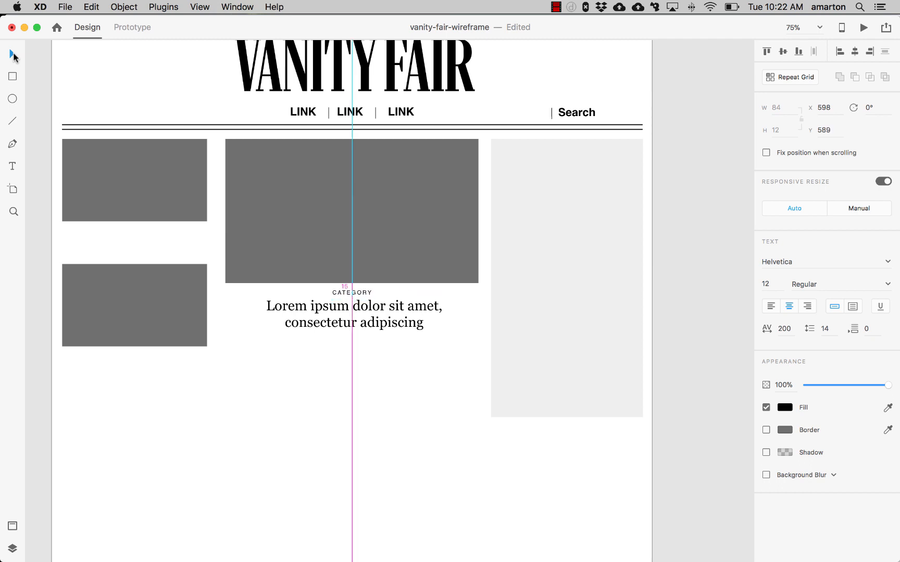
key("Left")
key("Left")
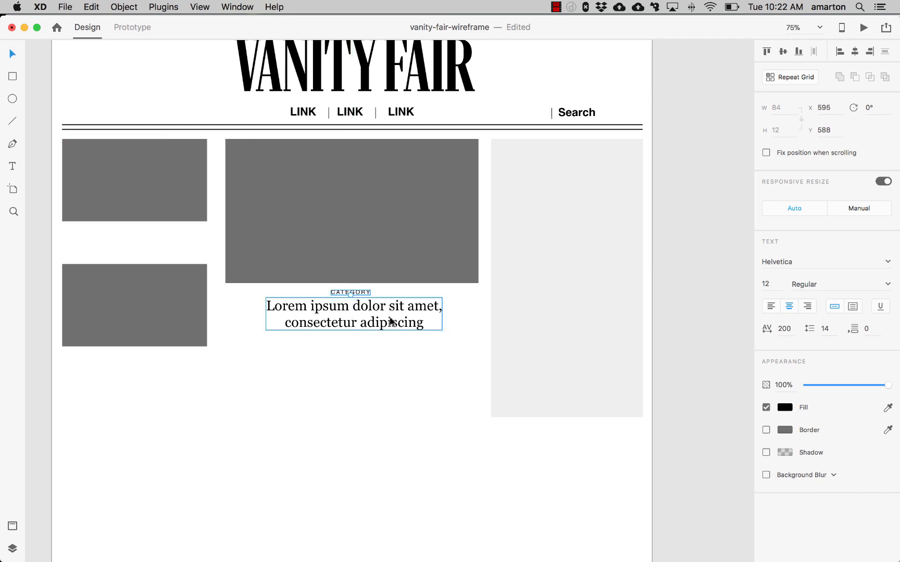
- Align the CATEGORY label and the headline on their horizontal centers
left_click(392, 322, "shift")
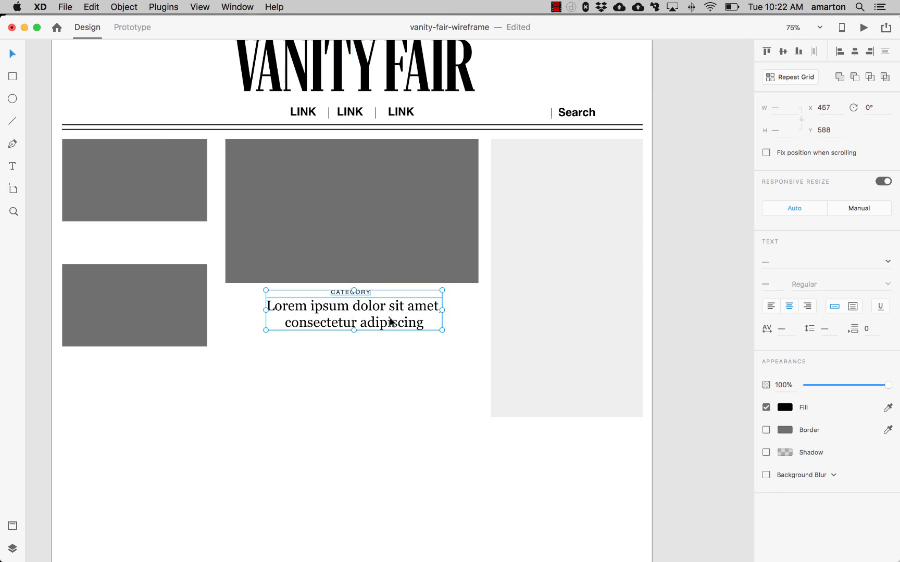
left_click(856, 52)
left_click(332, 431)
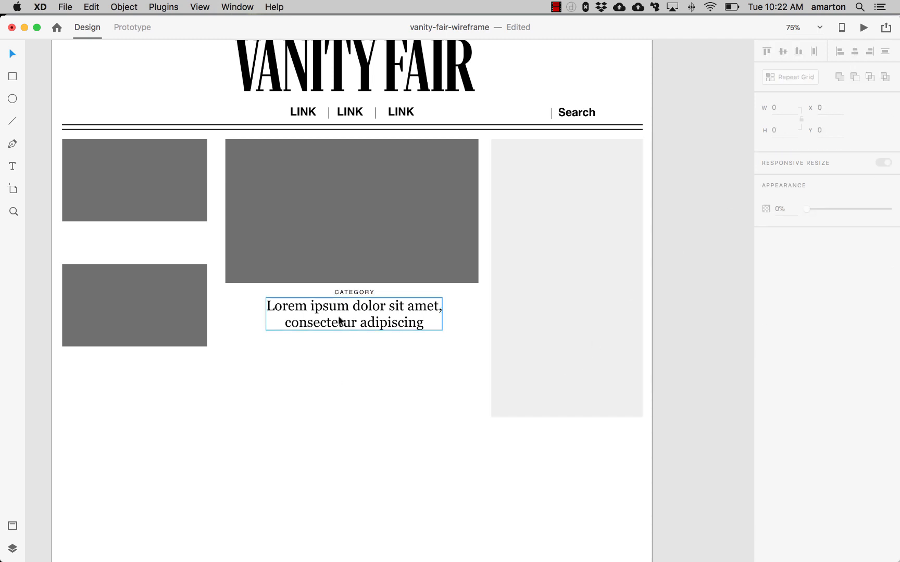
- Nudge the headline down slightly to add space below the CATEGORY label
left_click(340, 321)
key("Down")
key("Down")
key("Down")
key("Down")
key("Down")
key("Down")
key("Down")
key("Down")
key("Down")
key("Down")
key("Down")
key("Down")
key("Down")
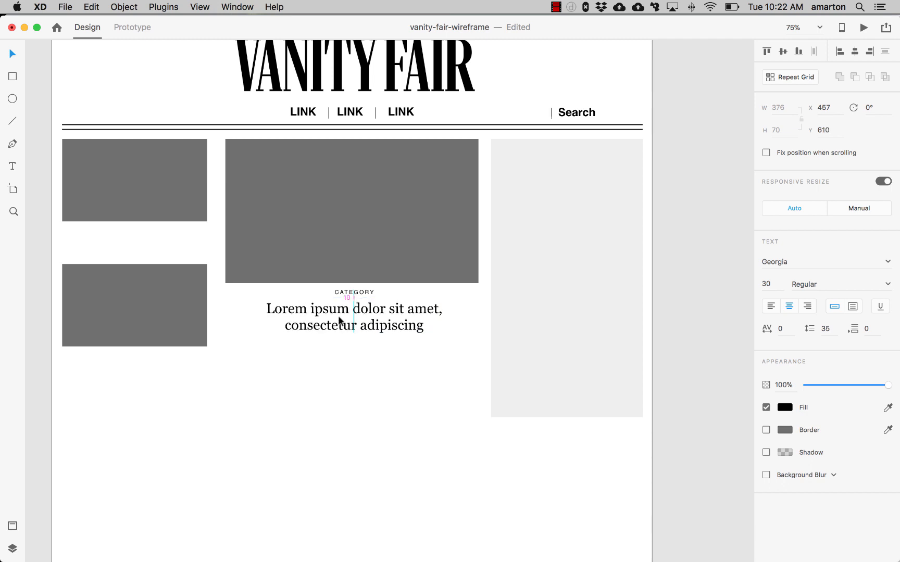
key("Down")
key("Down")
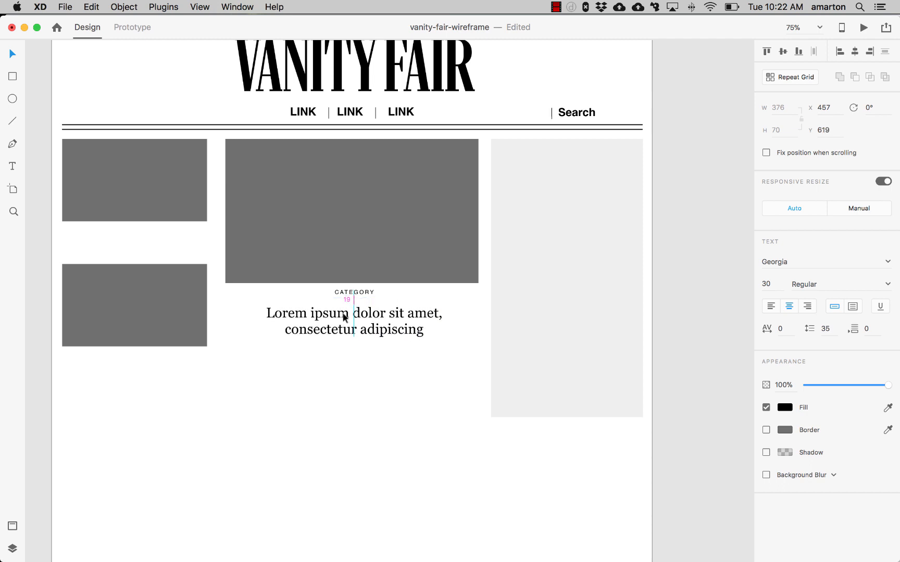
- Make the CATEGORY label bold
left_click(354, 292)
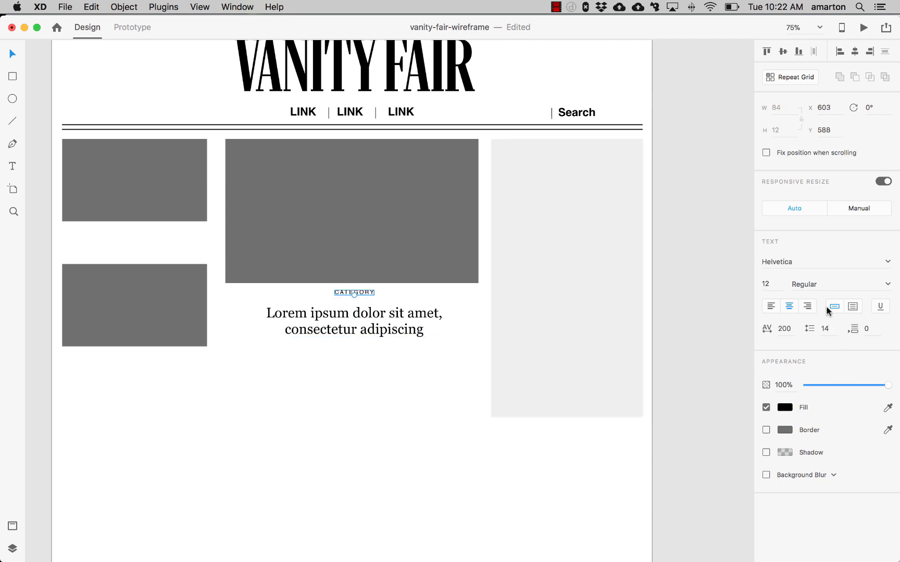
left_click(887, 284)
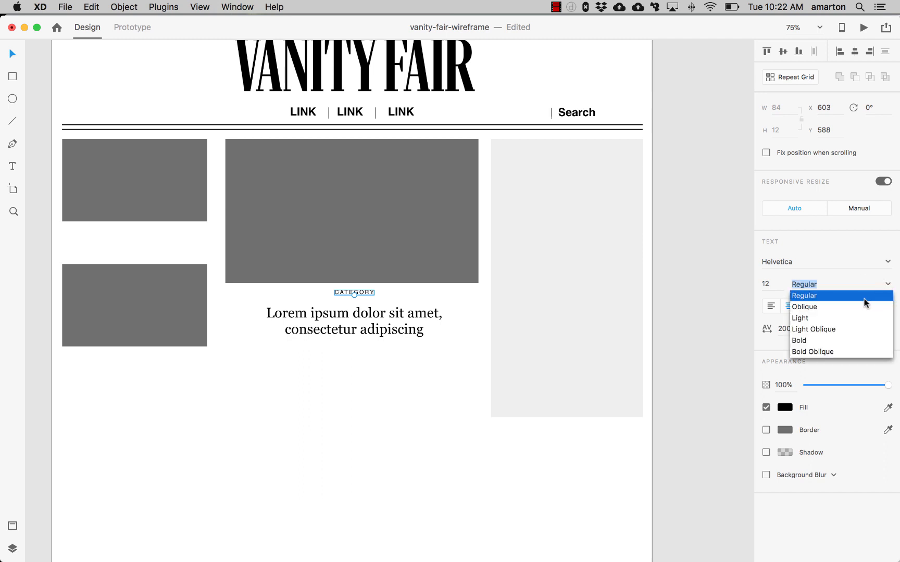
left_click(813, 340)
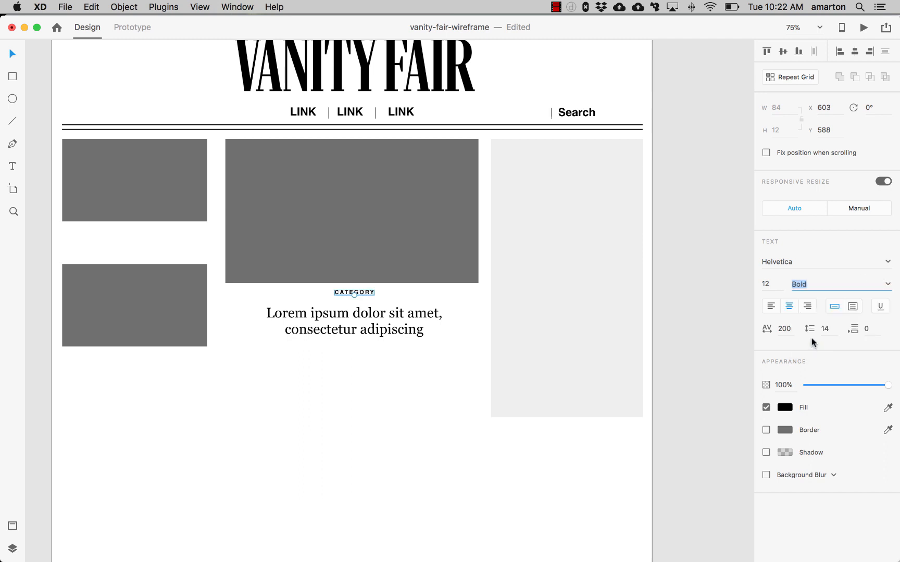
left_click(375, 385)
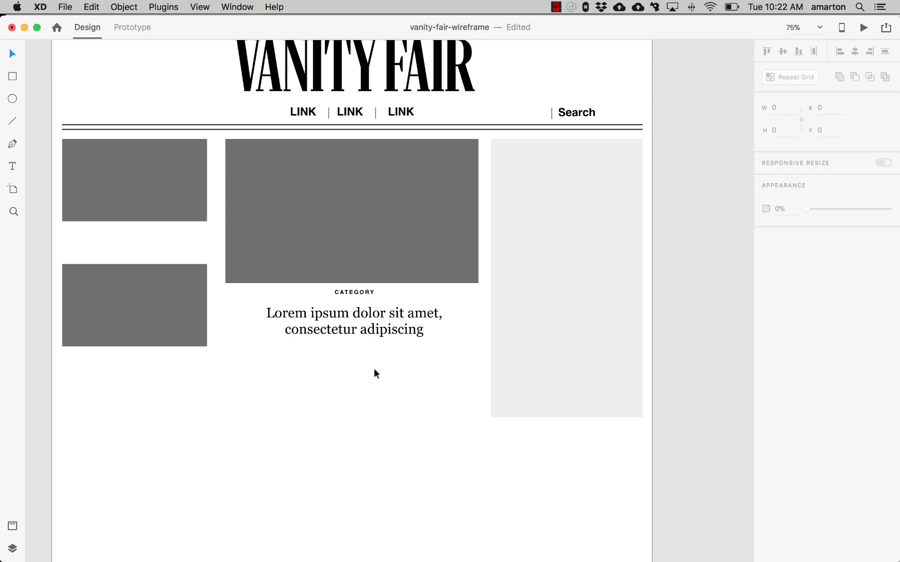
mouse_move(156, 555)
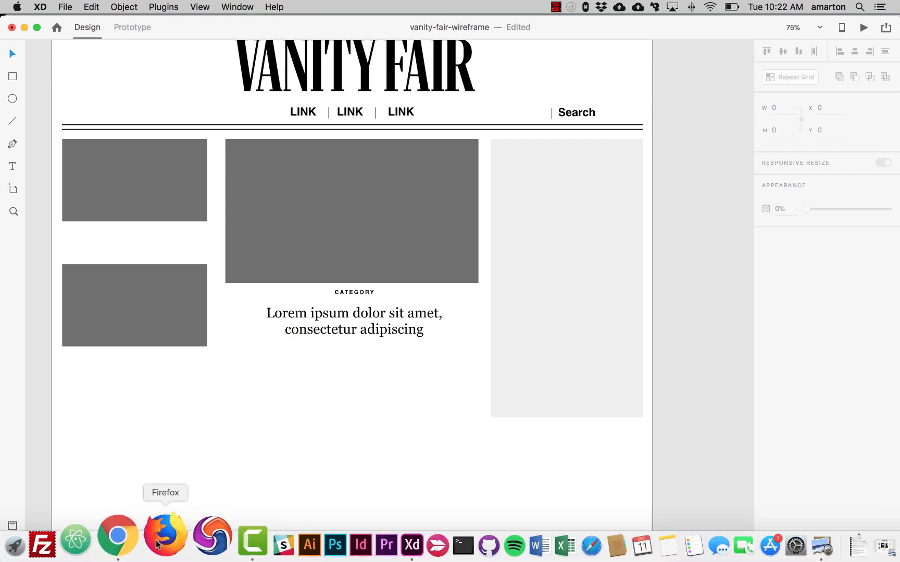
- Switch to the browser and select a few sentences of lorem ipsum text in the generator to copy
left_click(134, 541)
left_click(364, 186)
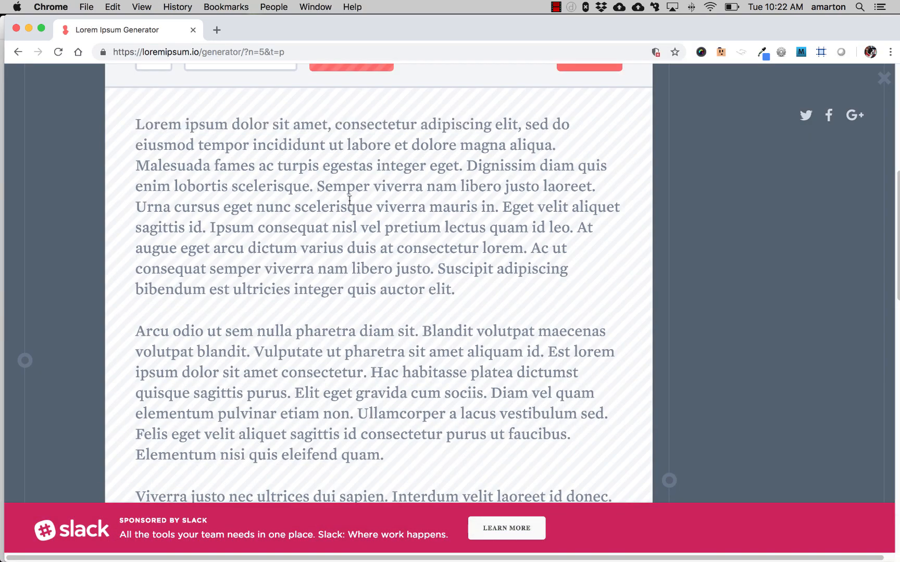
left_click_drag(462, 167, 369, 207)
key("super+c")
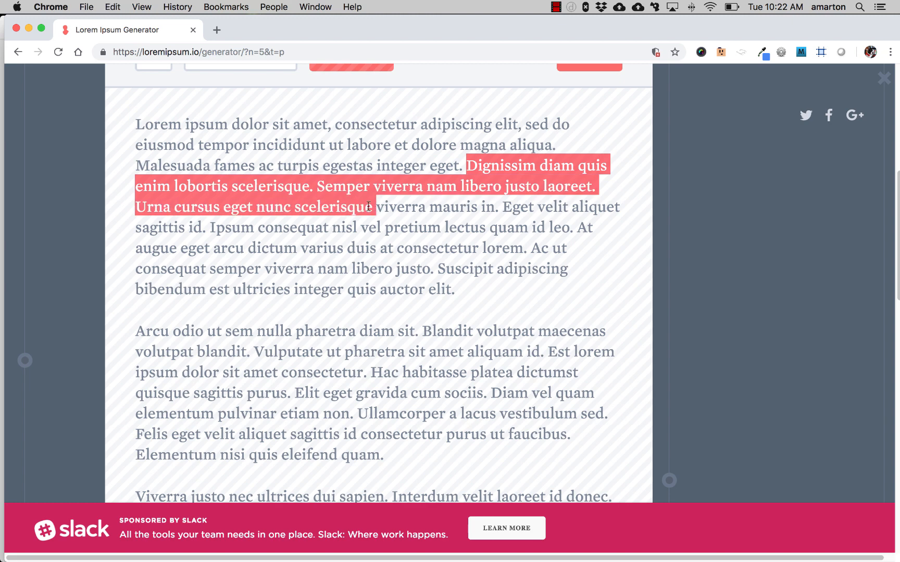
- Return to XD and paste the copied lorem ipsum as a new text object below the headline
key("super+Tab")
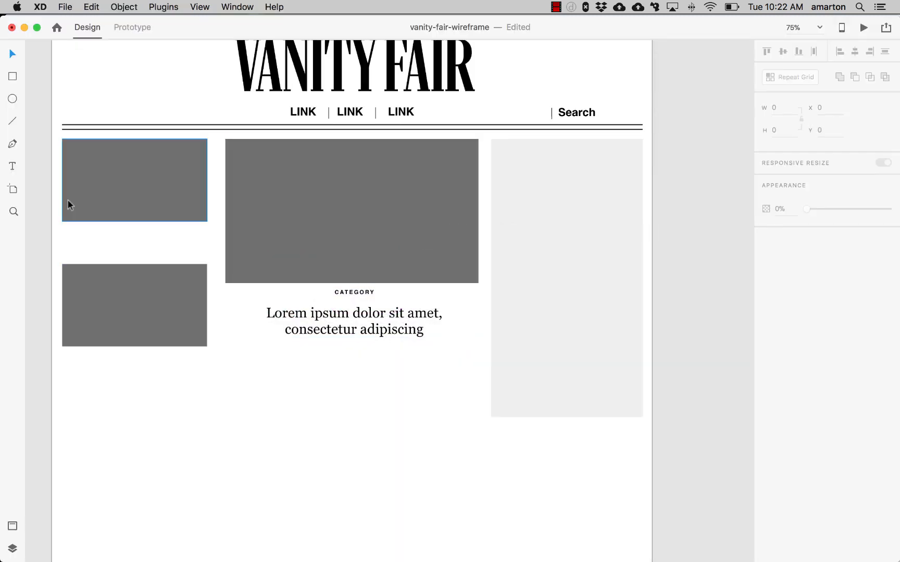
left_click(14, 167)
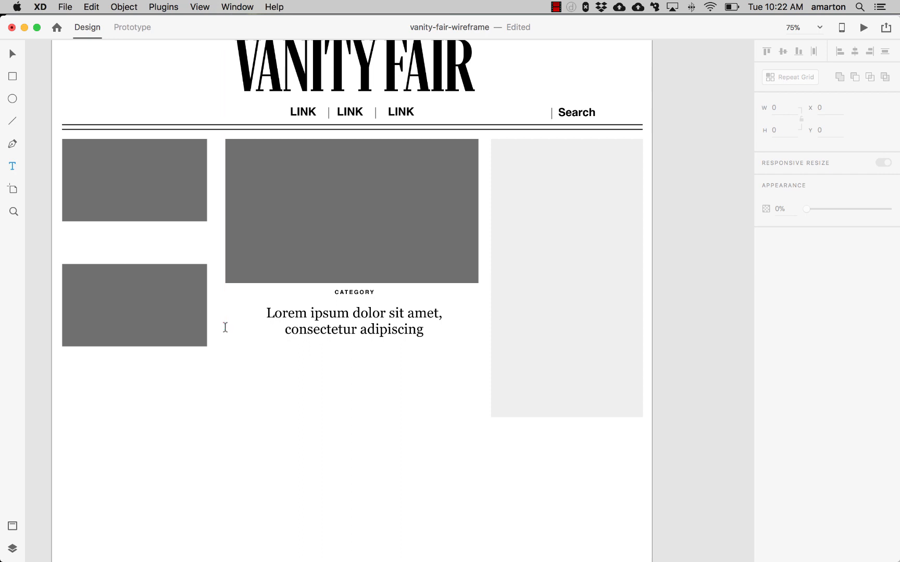
left_click(241, 352)
key("super+v")
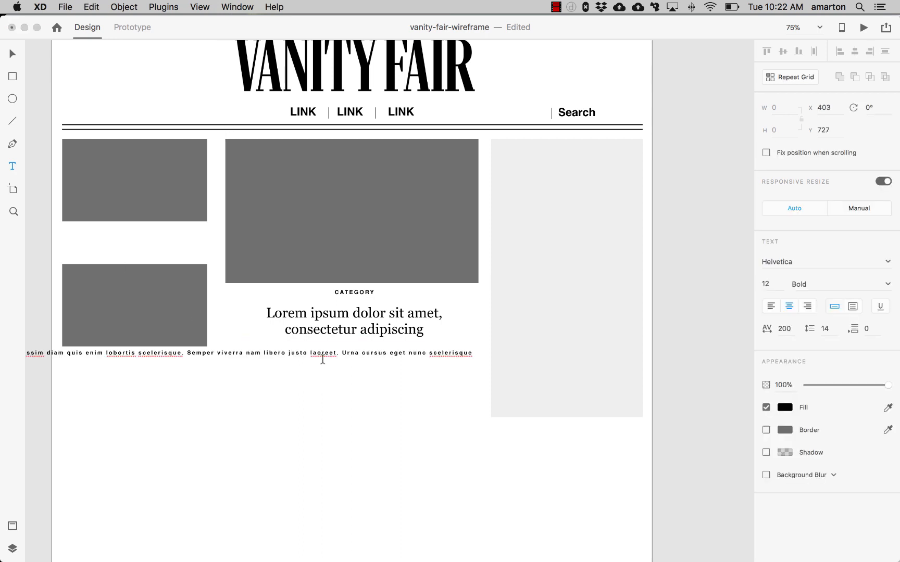
- Select the pasted text and set its character spacing to 0
left_click(322, 357)
left_click(322, 357)
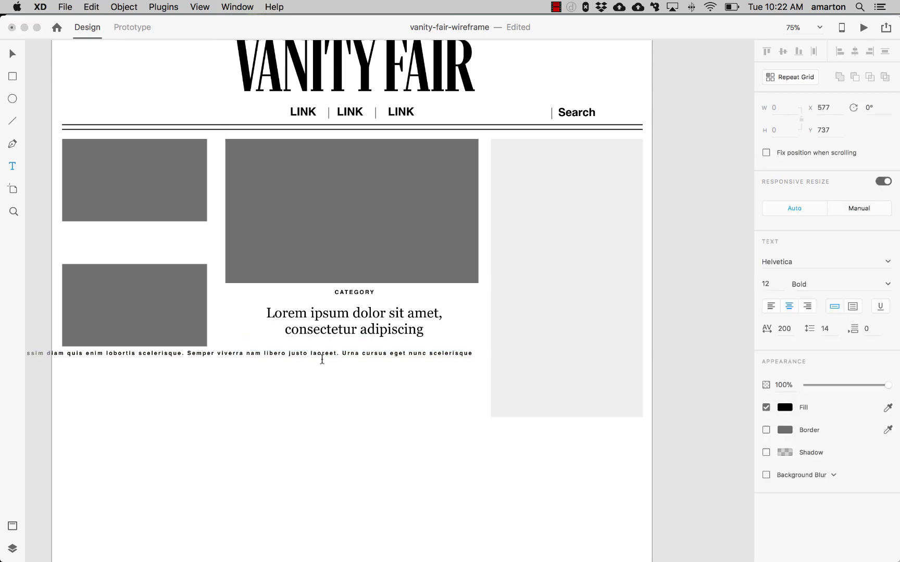
left_click(321, 356)
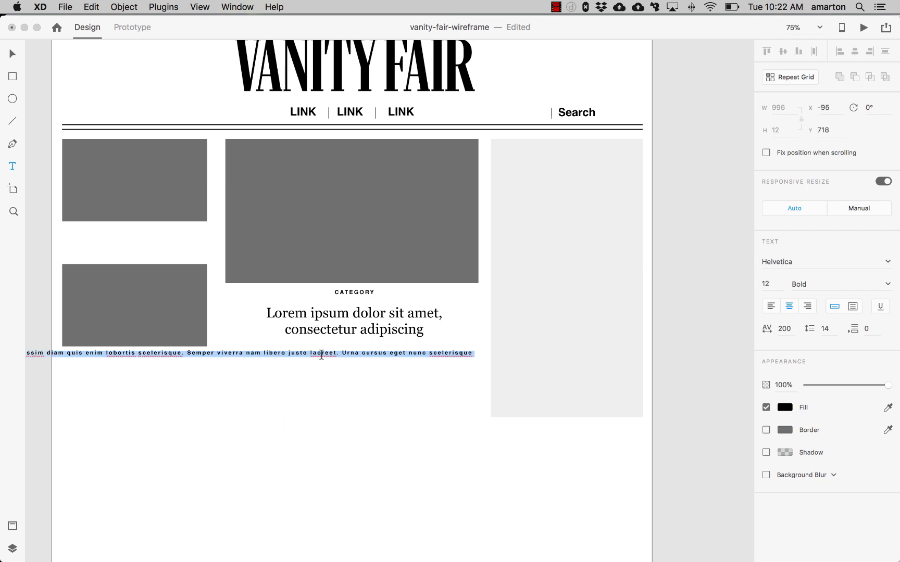
left_click(784, 328)
type("0")
key("Return")
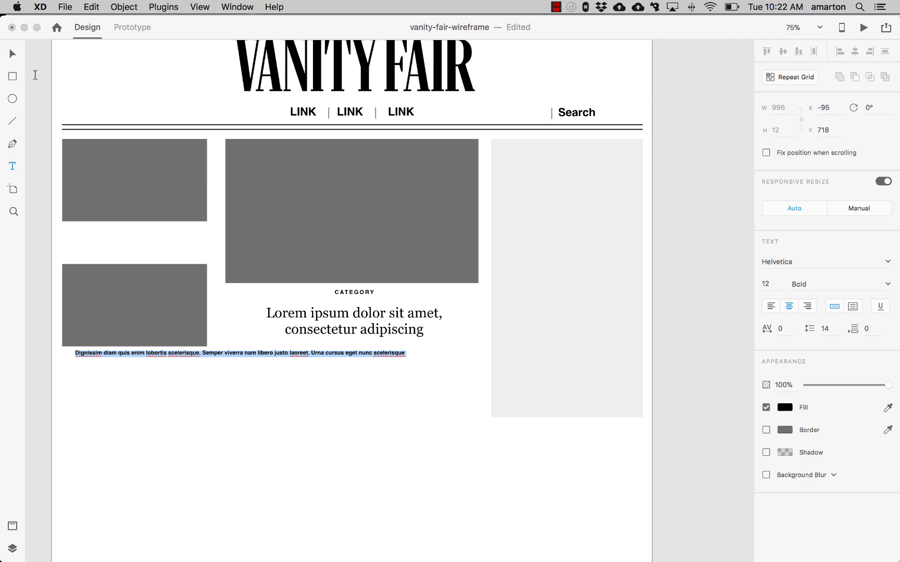
- Set the body text's weight to Regular and its size to 14
left_click(888, 284)
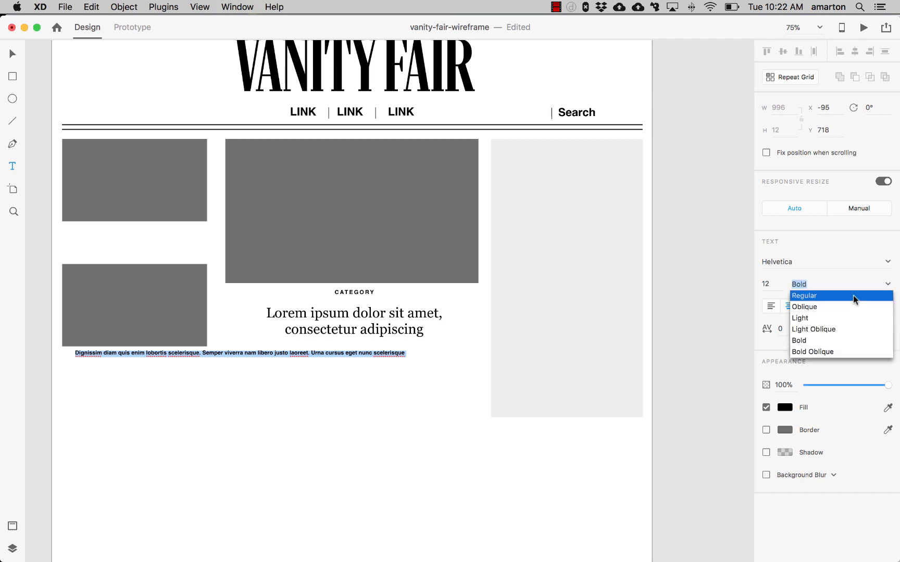
left_click(853, 295)
left_click(773, 289)
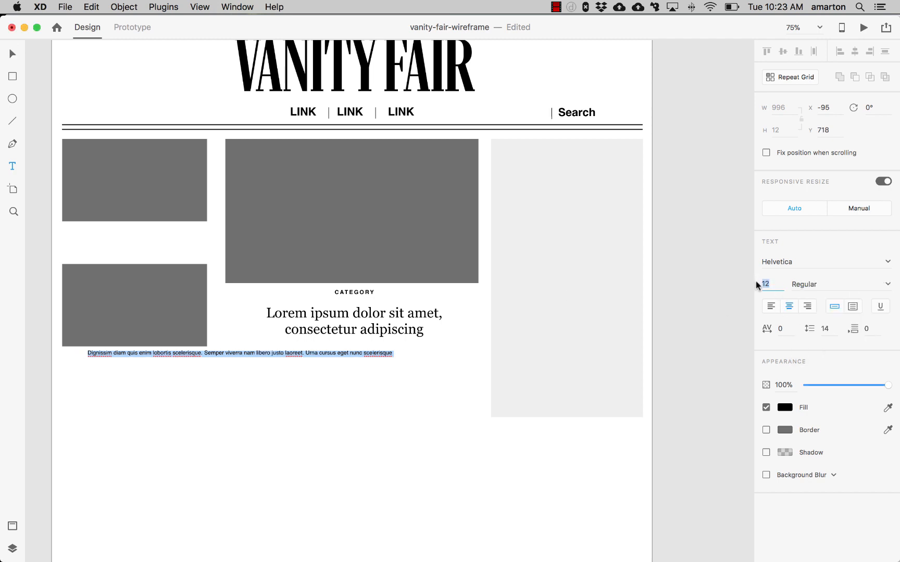
type("14")
key("Return")
left_click(12, 54)
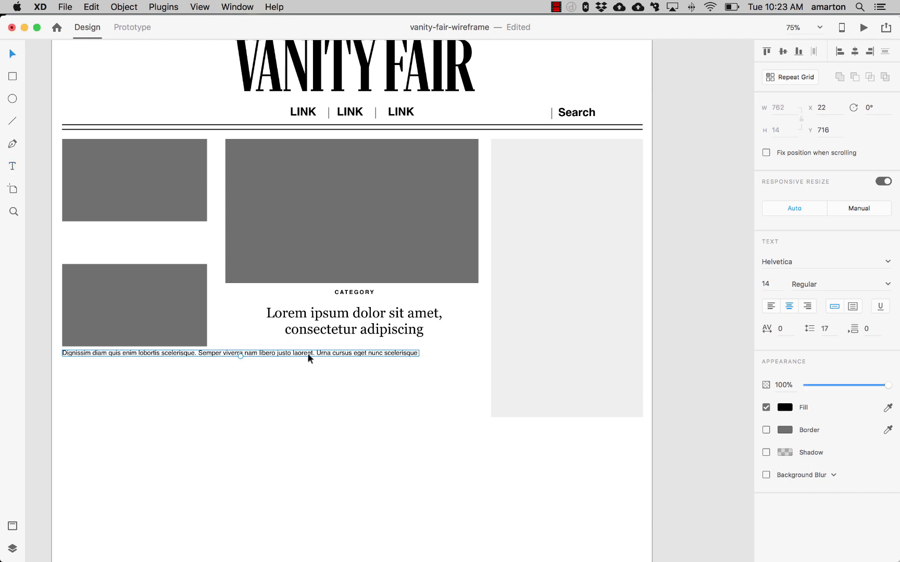
- Move the body text toward the center column and break it into two lines after 'justo'
left_click_drag(307, 353, 481, 351)
double_click(444, 355)
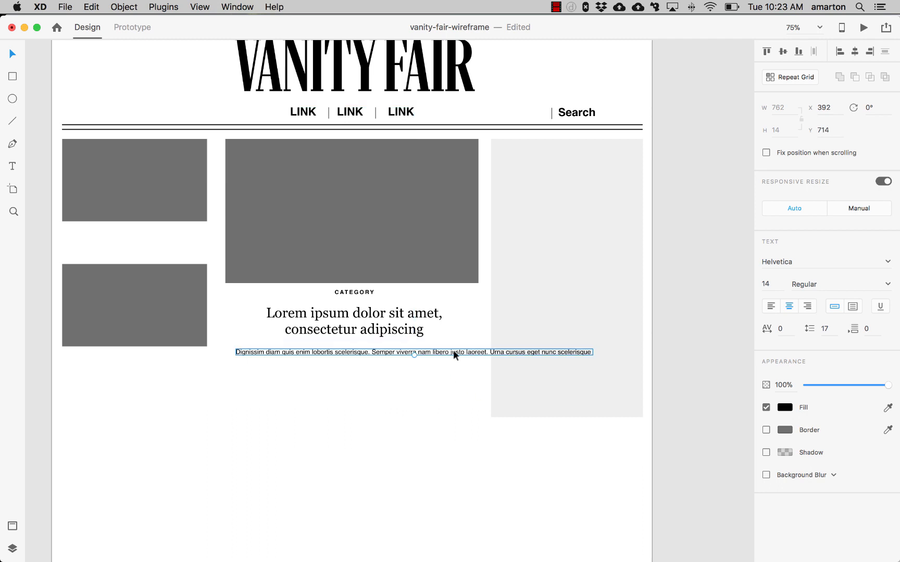
left_click(459, 352)
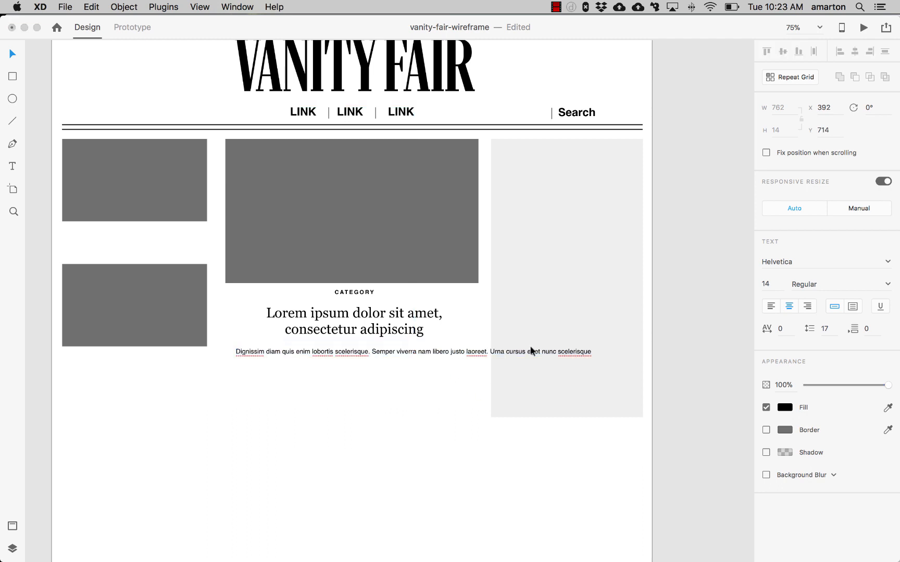
key("Right")
key("Right")
key("Right")
key("Return")
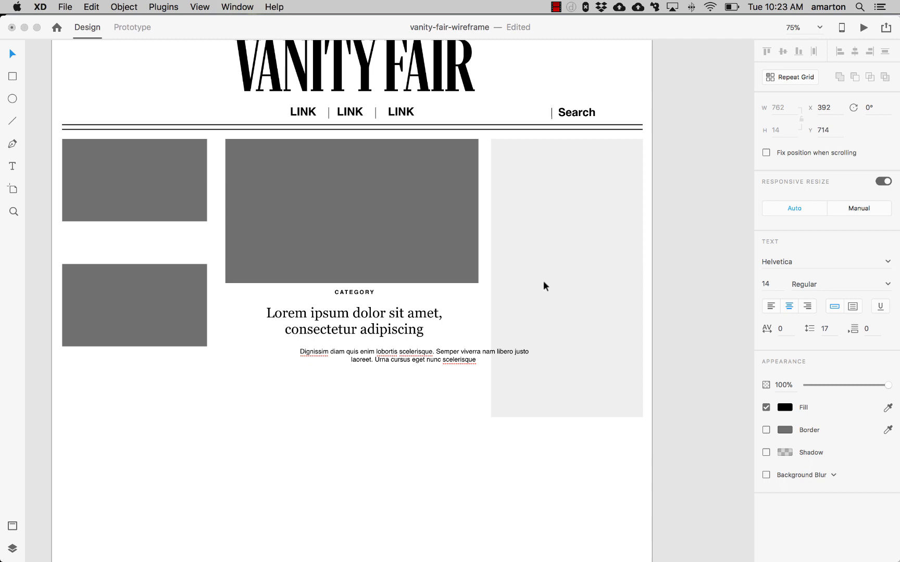
key("Escape")
- Position the body text centered just below the headline and nudge it slightly left
left_click_drag(405, 363, 340, 357)
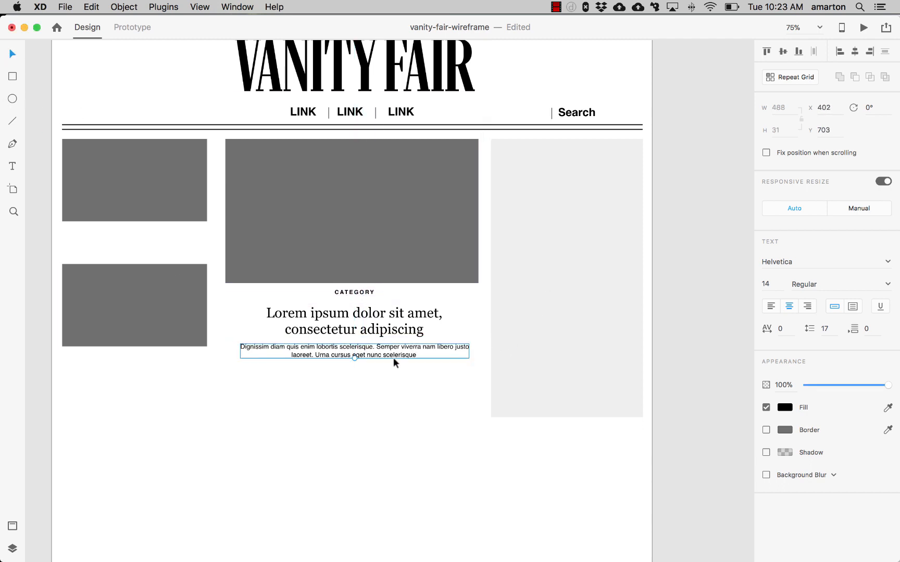
key("Up")
key("Up")
key("Up")
key("Up")
key("Up")
key("Up")
key("Left")
key("Left")
key("Left")
key("Down")
key("Down")
key("Down")
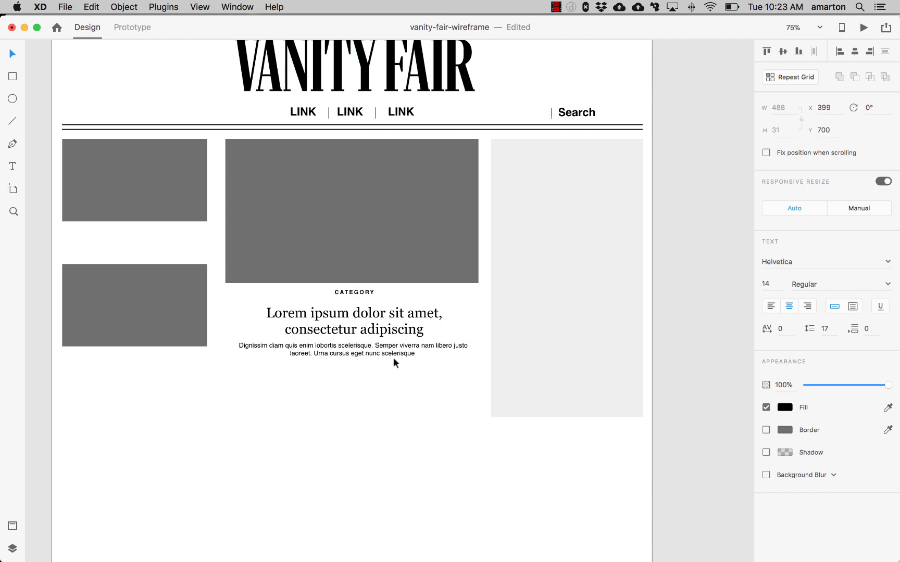
- Nudge the body text slightly down to add space below the headline
left_click(363, 322)
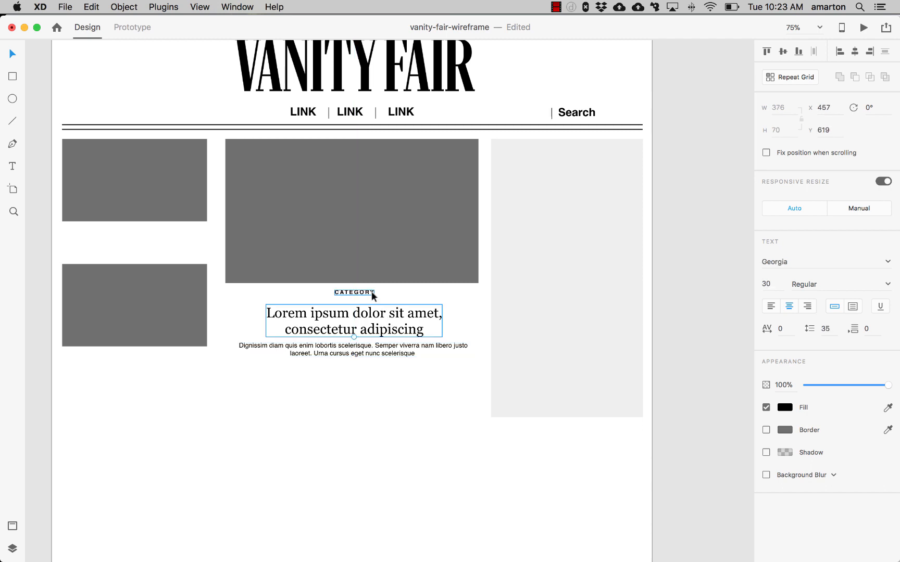
left_click(391, 379)
left_click(394, 356)
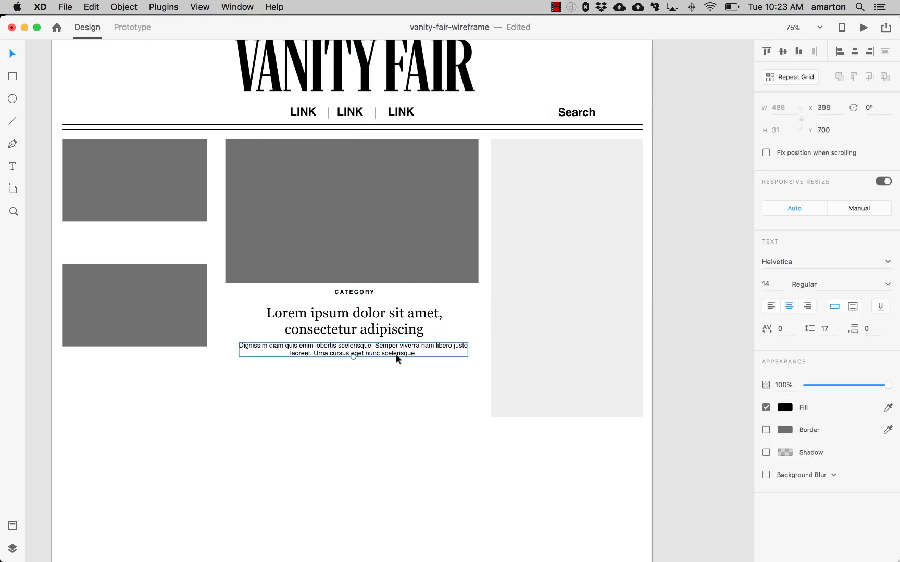
left_click_drag(396, 354, 396, 358)
left_click(331, 379)
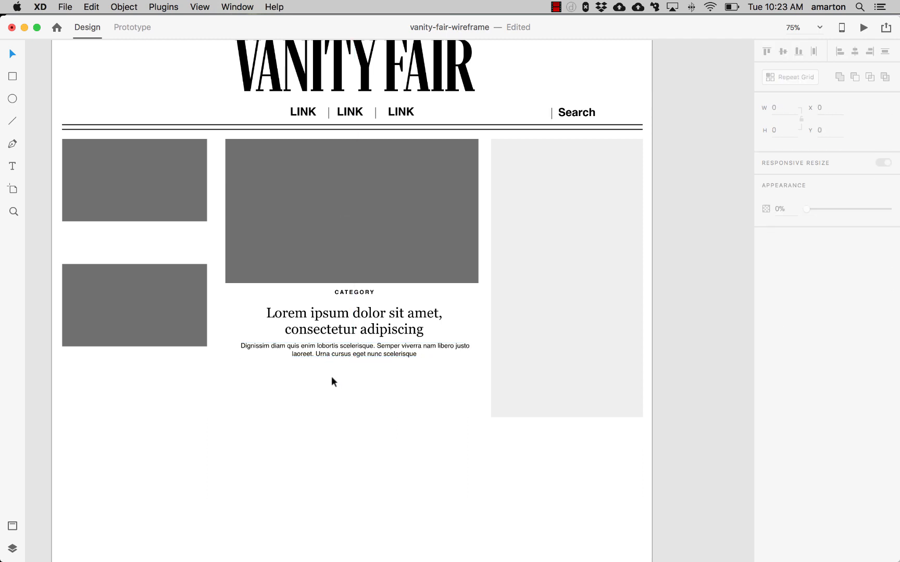
- Add a text line reading 'by BYLINE' below the body text
left_click(13, 165)
left_click(290, 389)
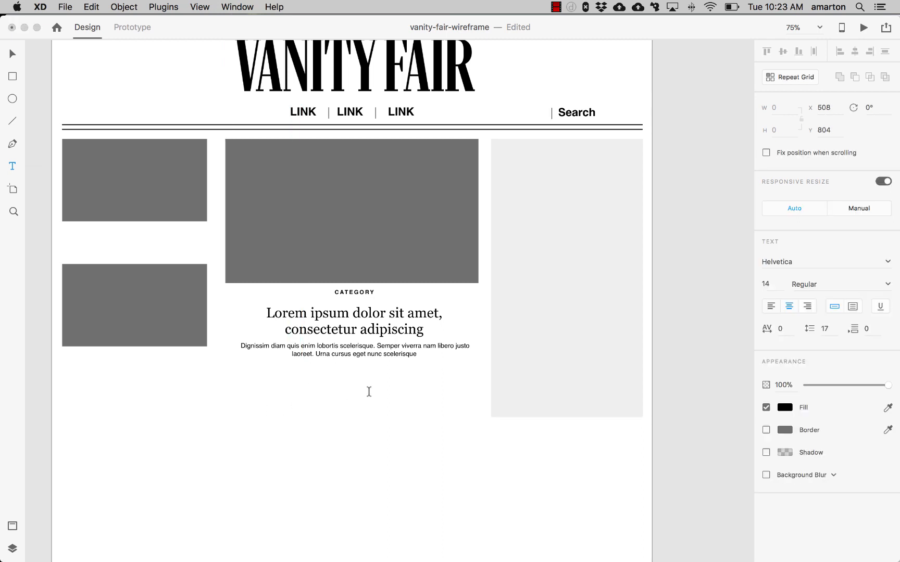
type("by BYLINE")
key("BackSpace")
type("b")
- Change the byline's font to Georgia
left_click(889, 286)
left_click(889, 286)
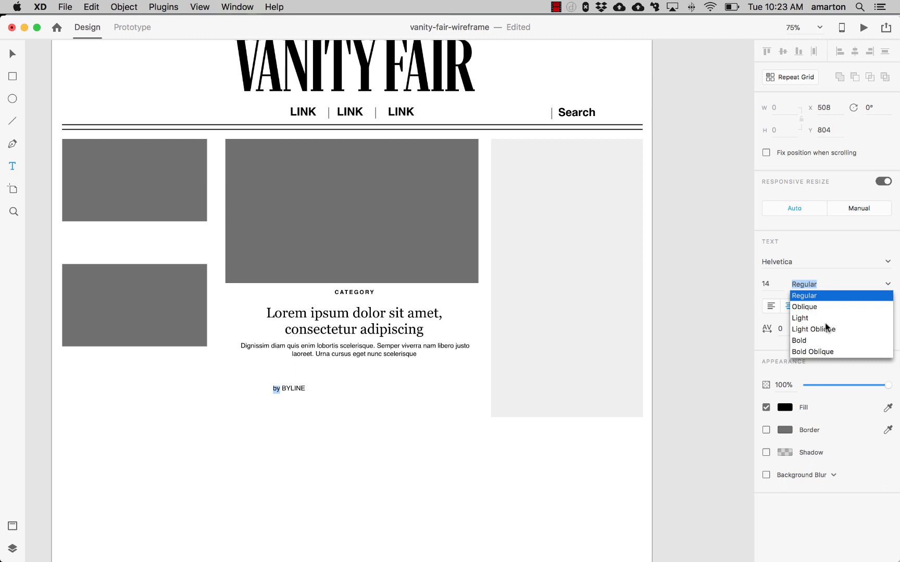
left_click(300, 390)
double_click(300, 391)
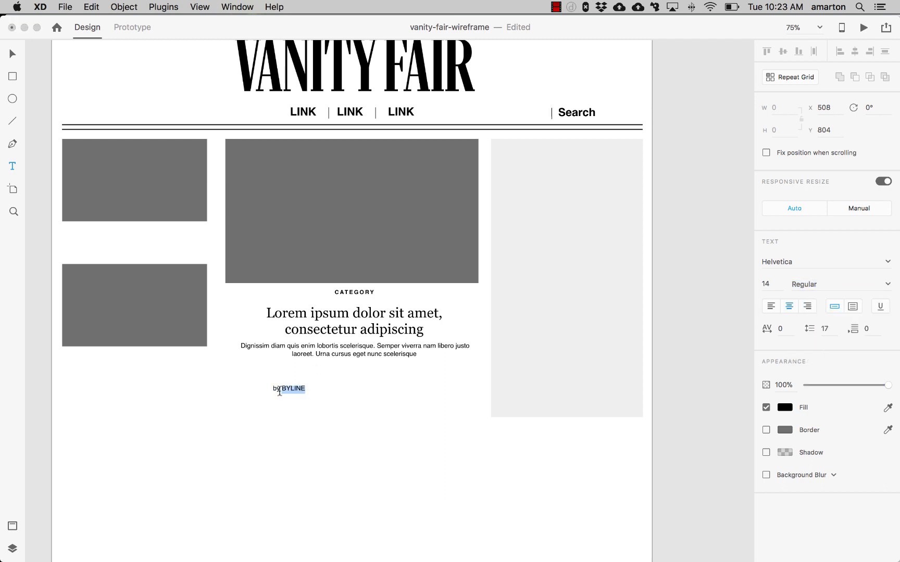
double_click(278, 391)
triple_click(278, 391)
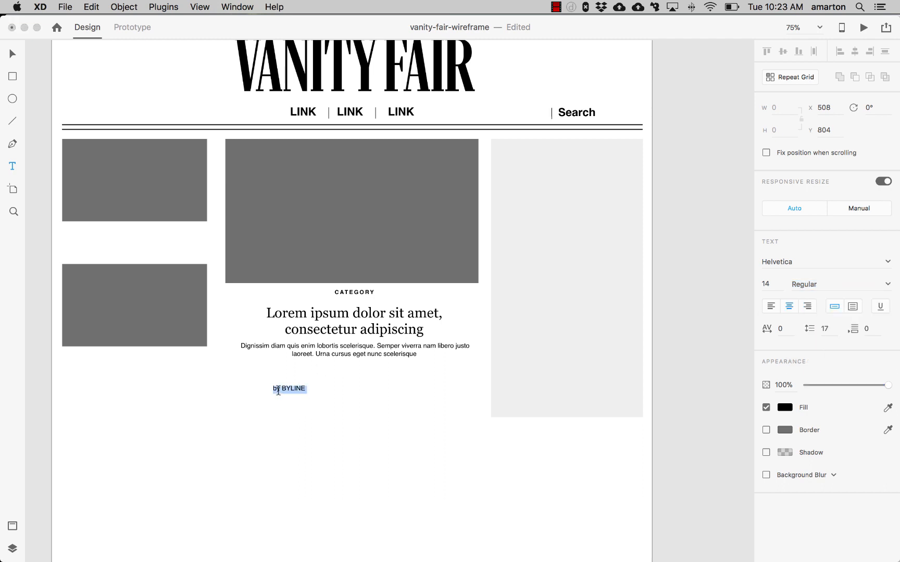
left_click(889, 265)
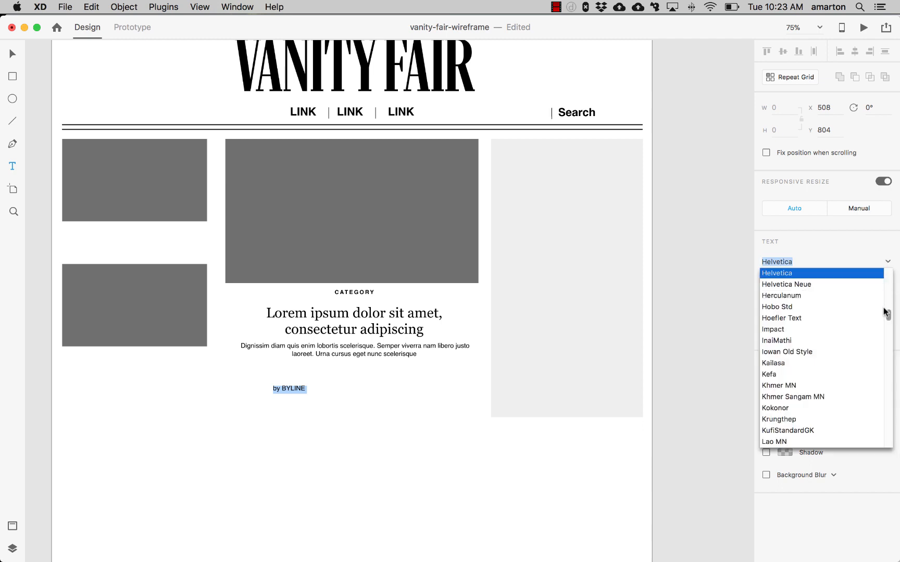
scroll(888, 313, "up", 3)
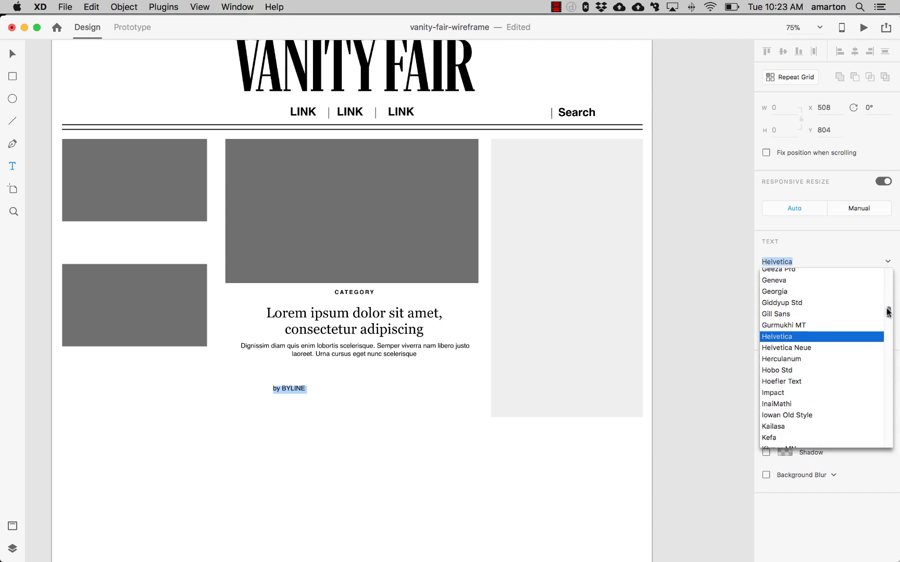
left_click(830, 291)
- Set the word 'by' in the byline to Italic
left_click(283, 389)
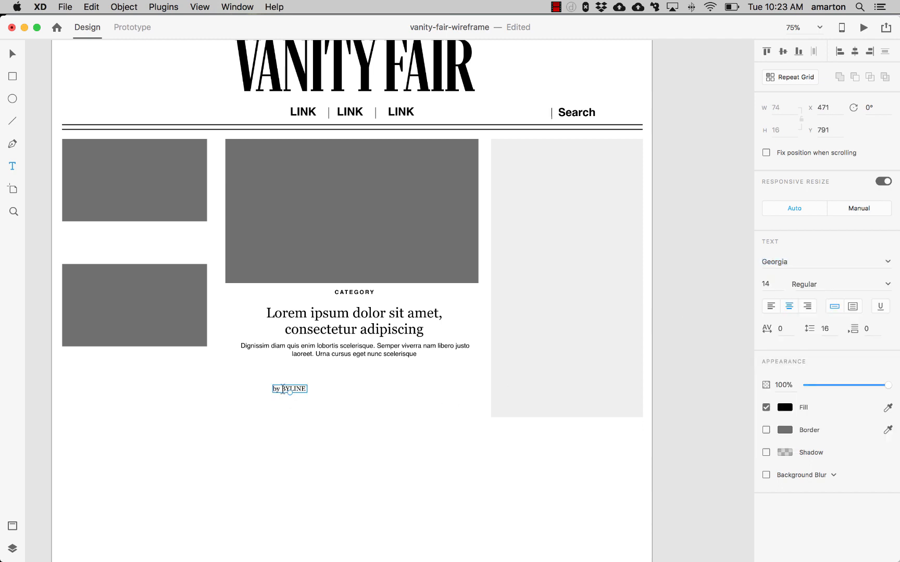
left_click_drag(280, 392, 271, 390)
left_click(278, 389)
left_click(278, 391)
left_click(279, 391)
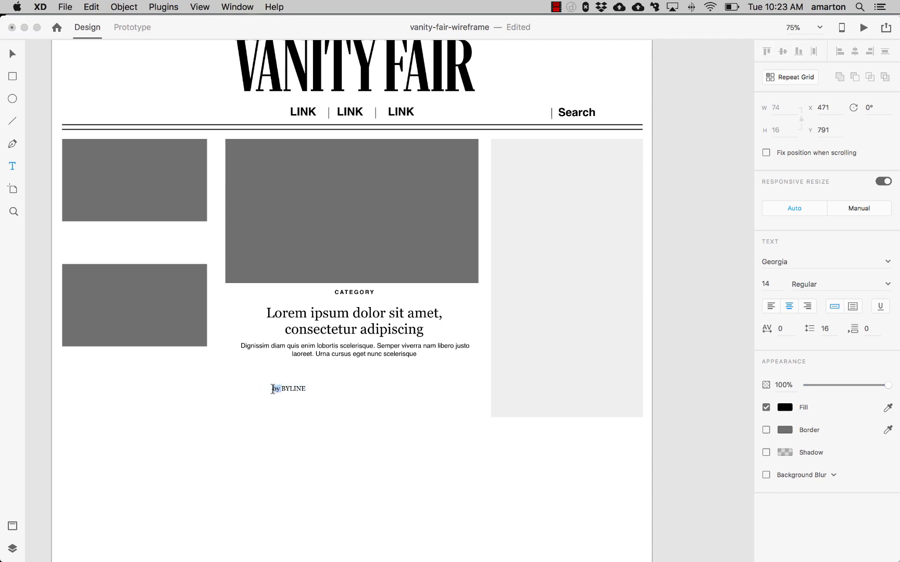
left_click(888, 286)
left_click(848, 308)
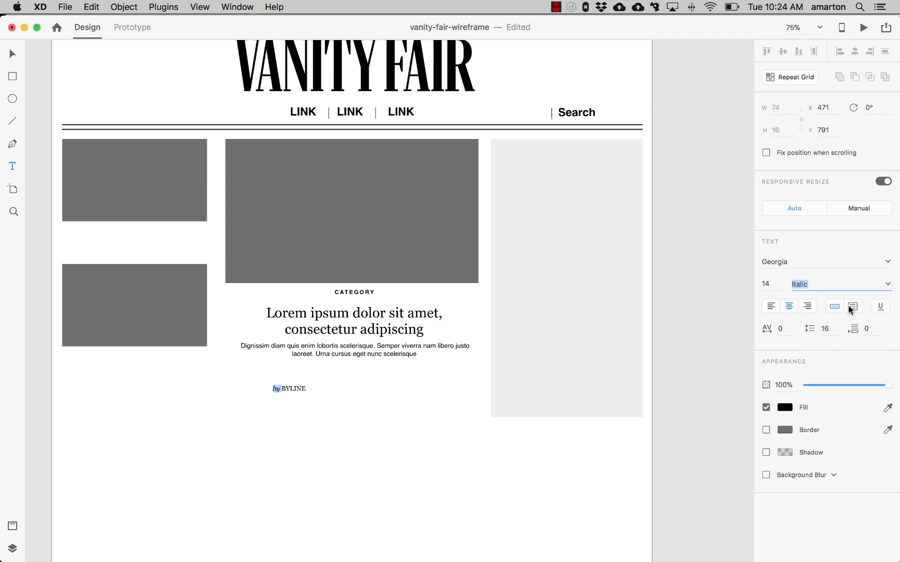
- Move the byline up beneath the body text
left_click(12, 53)
key("Escape")
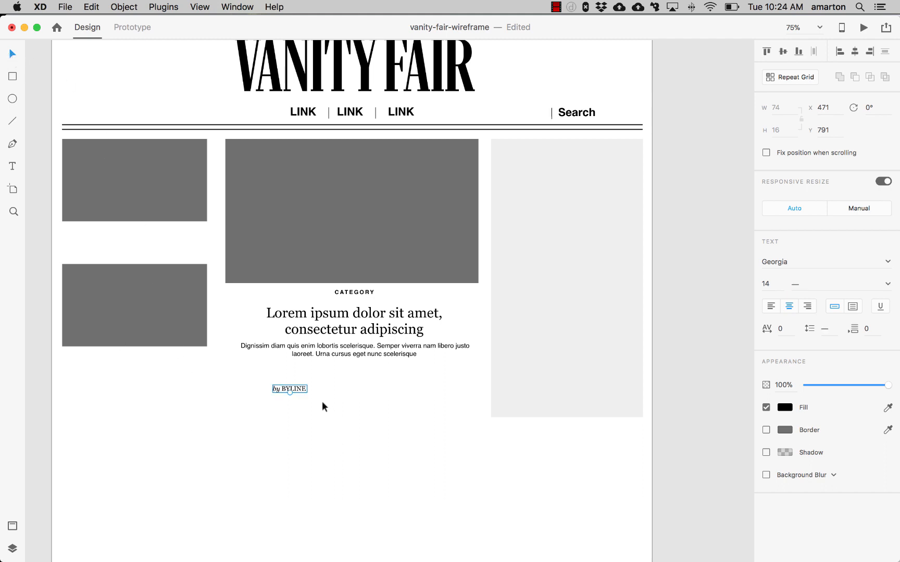
left_click_drag(295, 387, 347, 371)
- Align the CATEGORY label, headline, body text and byline on their horizontal centers
left_click(362, 357, "shift")
left_click(358, 319, "shift")
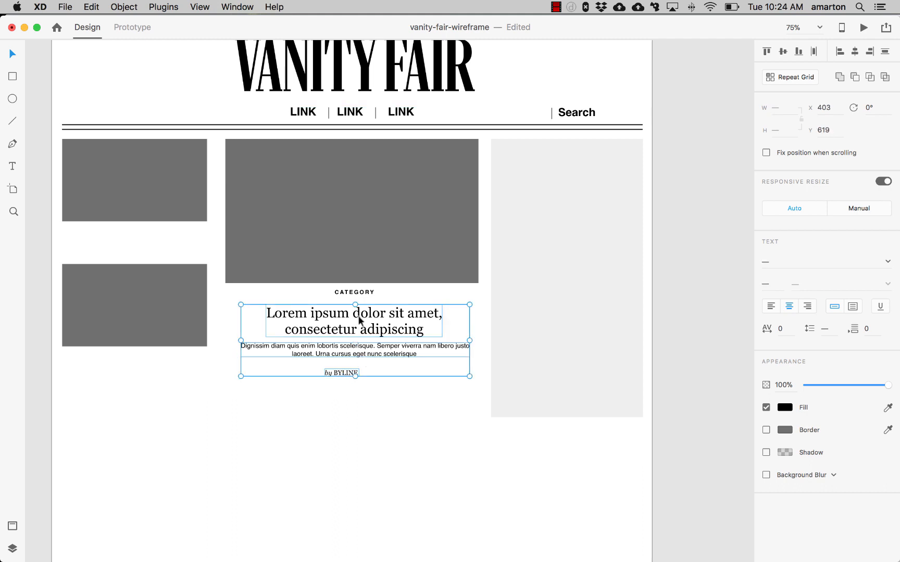
left_click(356, 292, "shift")
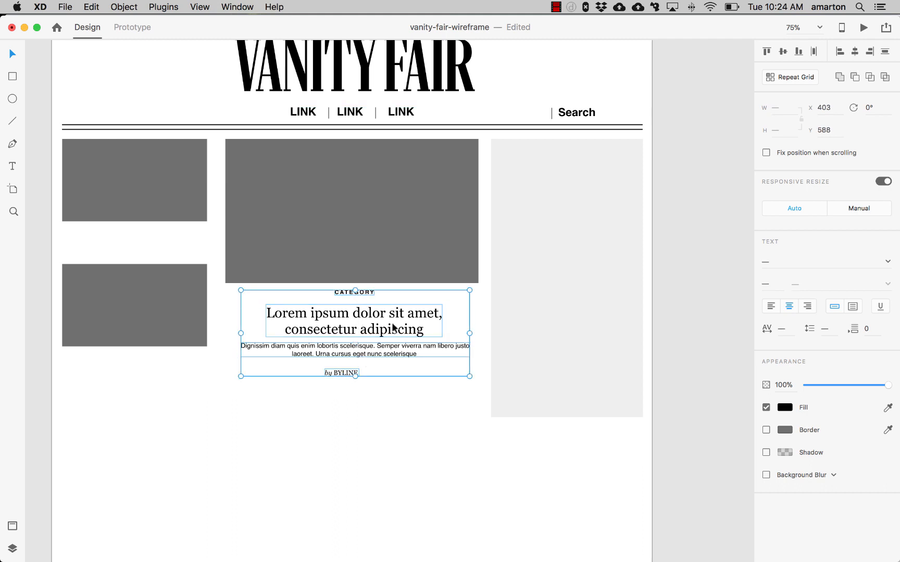
left_click(855, 54)
left_click(367, 442)
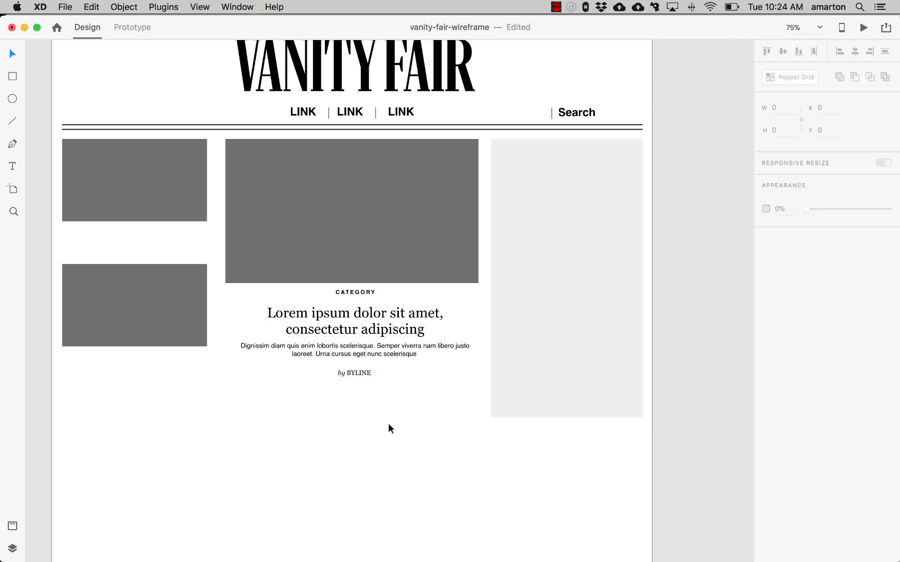
- Move the body text's line break so that 'justo' starts the second line
left_click(395, 349)
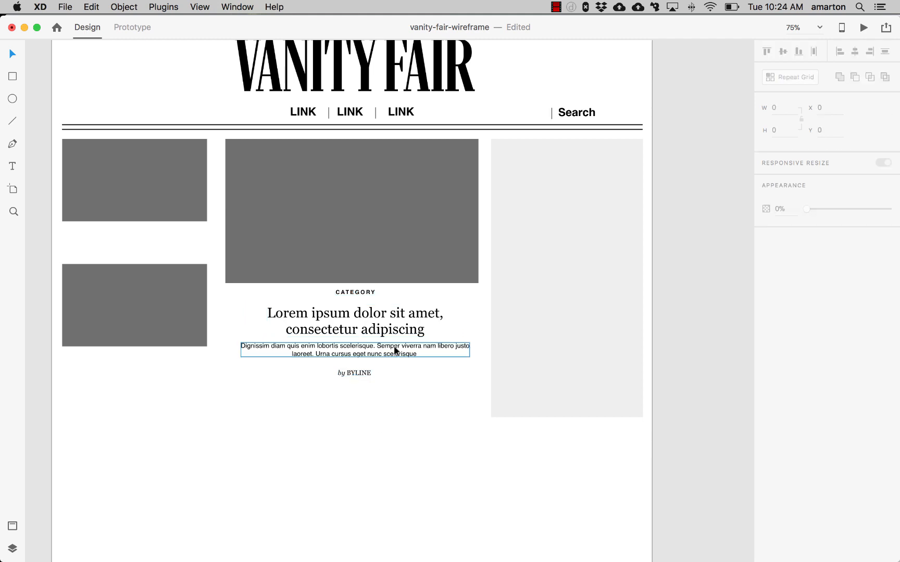
double_click(452, 344)
left_click(453, 344)
key("Return")
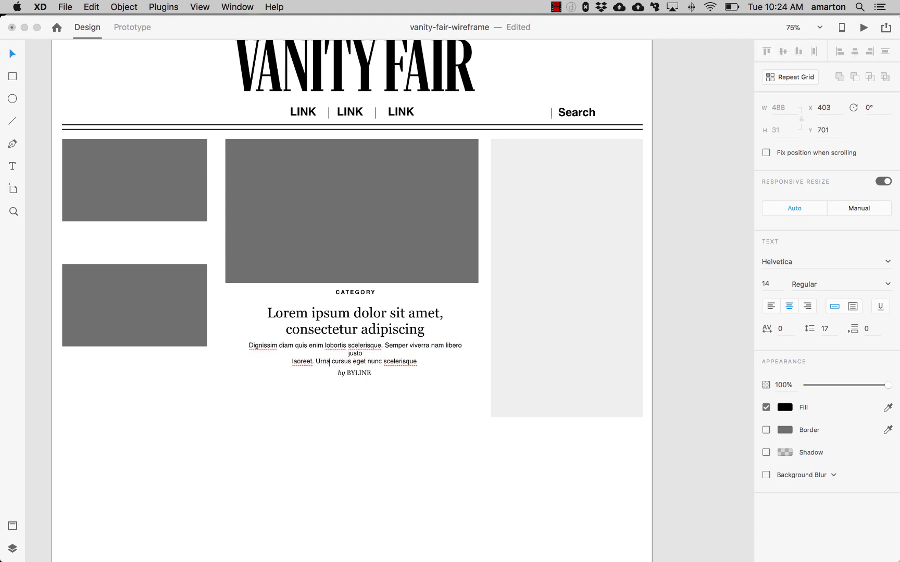
key("BackSpace")
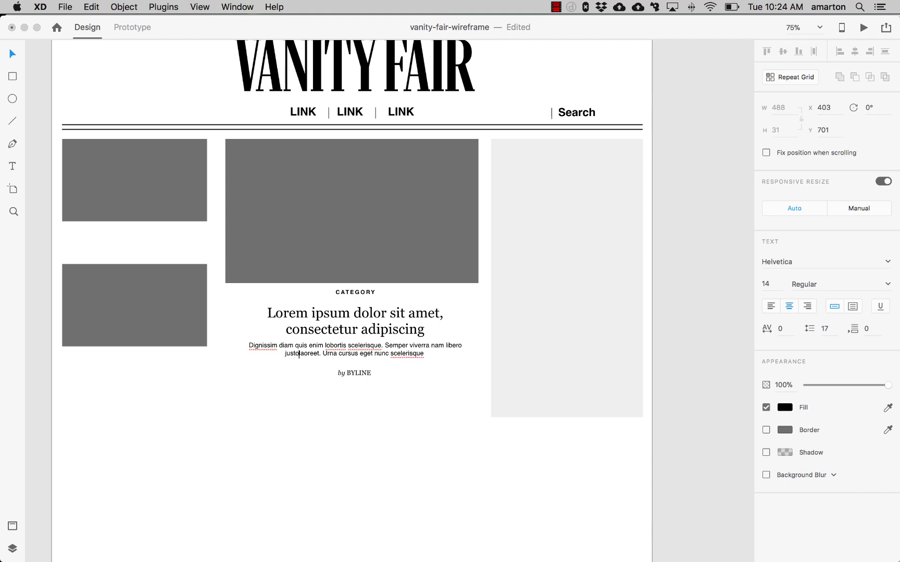
- Insert the letter 'v' right after 'justo' in the body text and leave text editing
type("v")
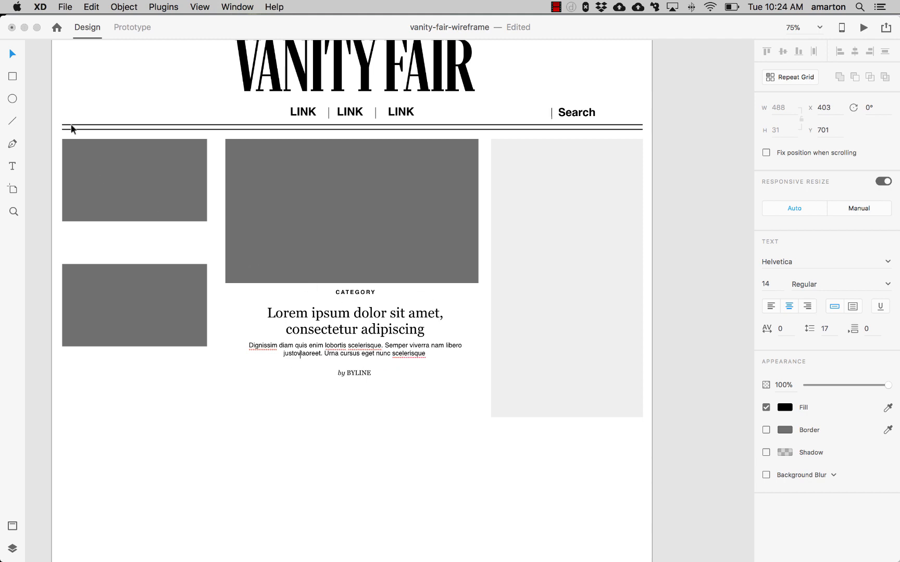
left_click(235, 399)
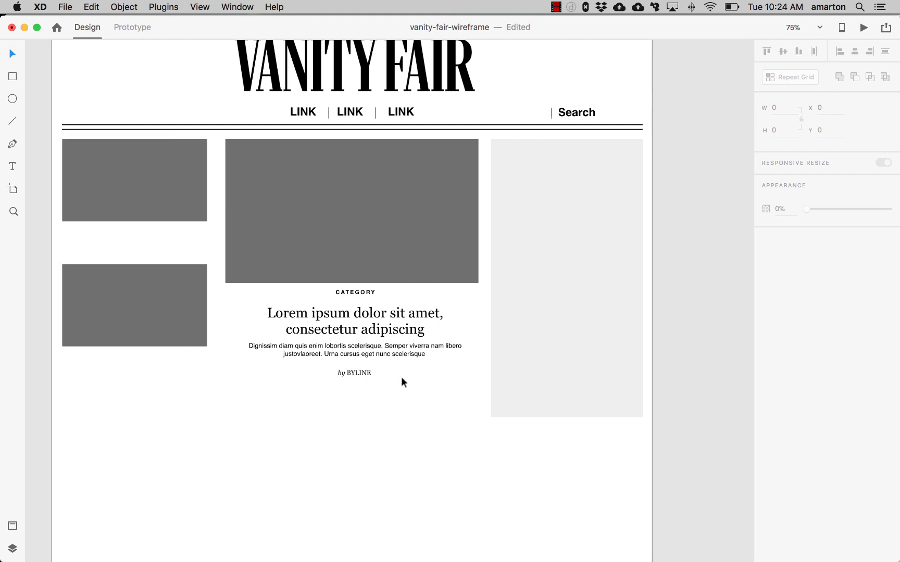
- Duplicate the article's category, headline, body text and byline below the main article, then delete the copy's body text
left_click_drag(367, 396, 349, 296)
left_click_drag(357, 331, 216, 450)
left_click(383, 478)
scroll(384, 481, "down", 4)
scroll(383, 482, "left", 2)
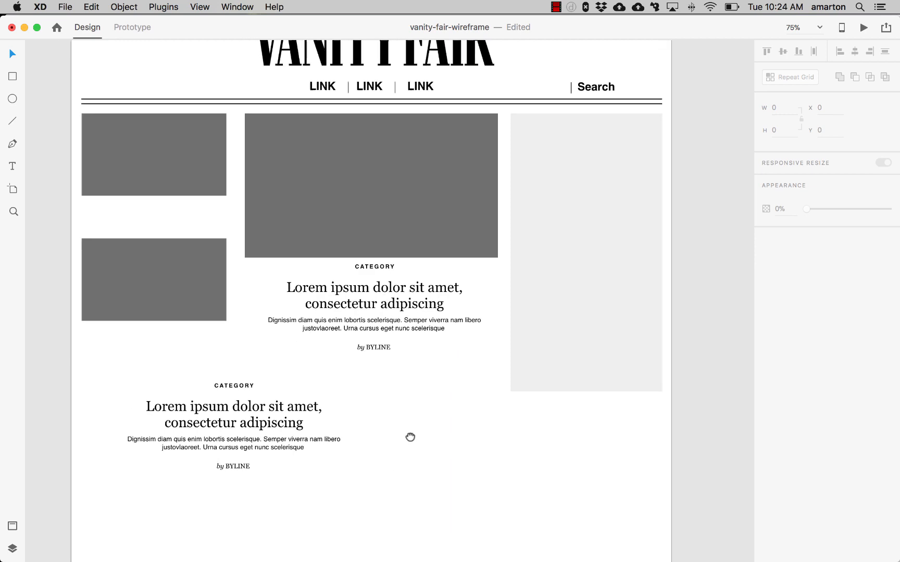
left_click(325, 388)
key("Delete")
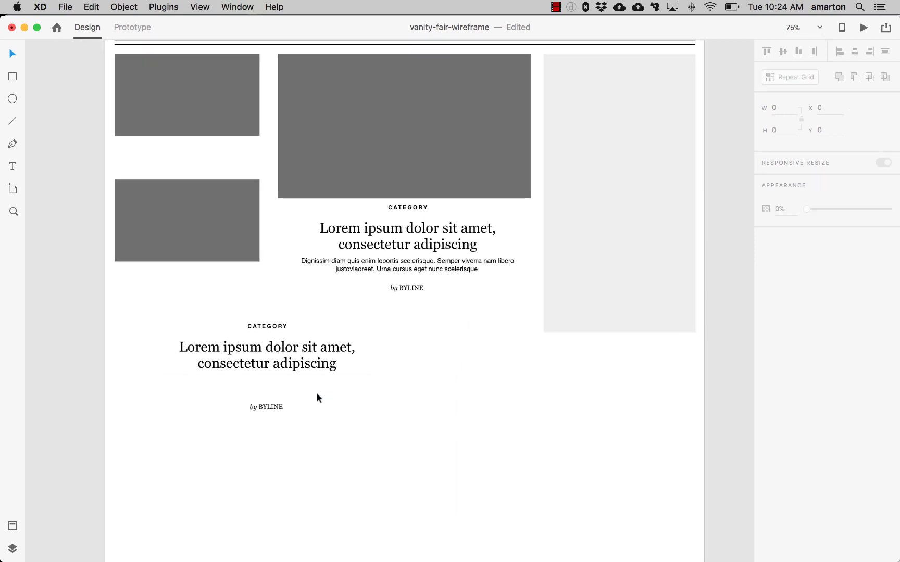
- Move the copied byline up closer beneath the copied headline
left_click(307, 364)
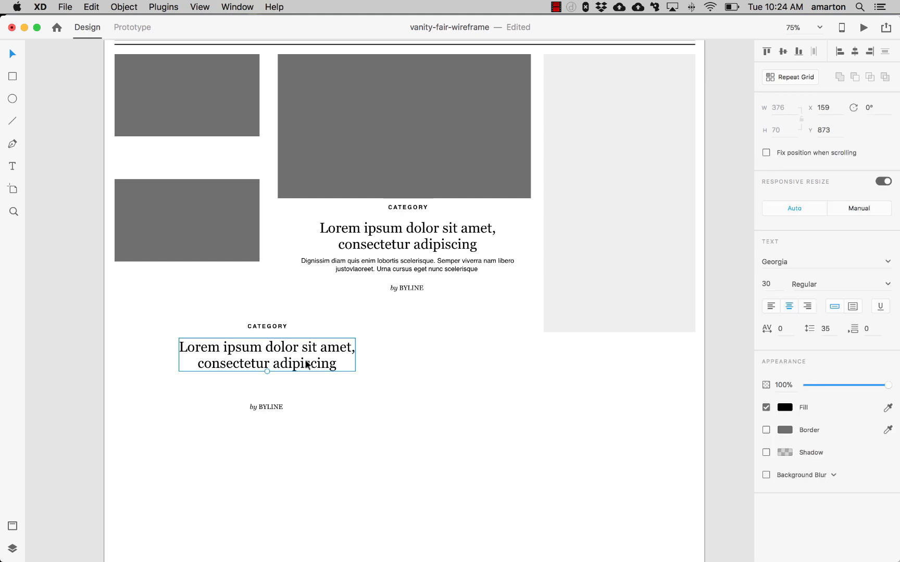
left_click(278, 405)
left_click_drag(275, 406, 275, 384)
- Scale down the copied category, headline and byline block together
left_click(350, 368)
left_click_drag(349, 392, 241, 319)
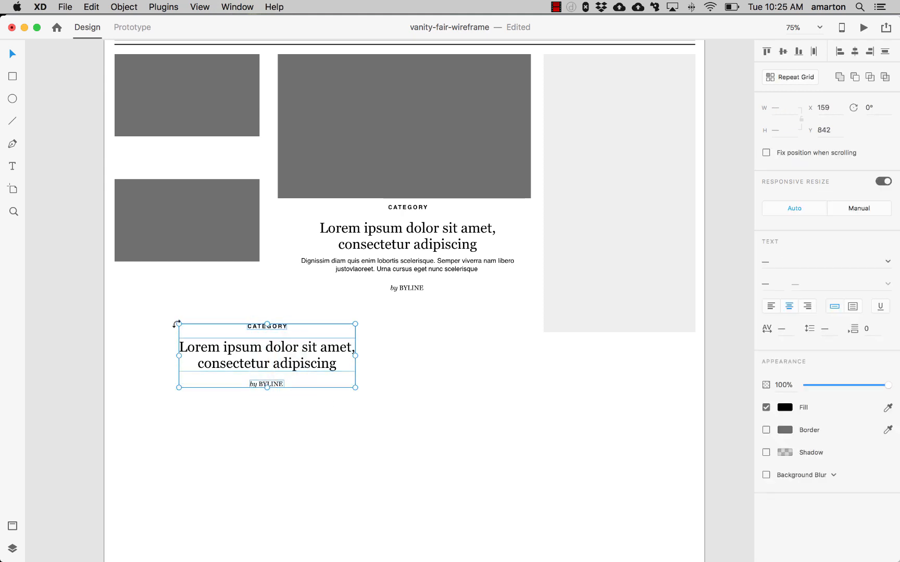
left_click_drag(184, 326, 222, 346)
left_click(231, 418)
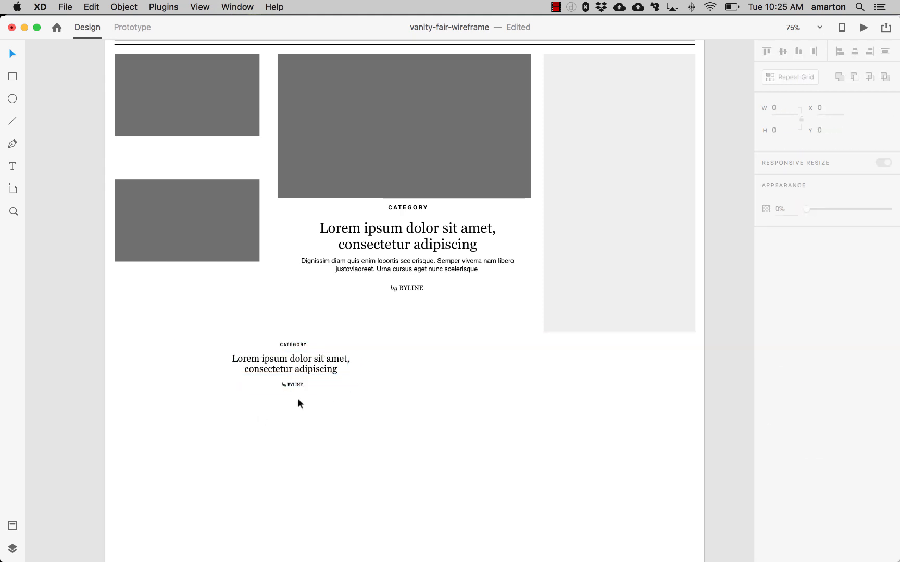
- Move the scaled text block directly beneath the lower-left image placeholder and nudge it into place
left_click_drag(299, 400, 290, 337)
left_click_drag(315, 375, 202, 298)
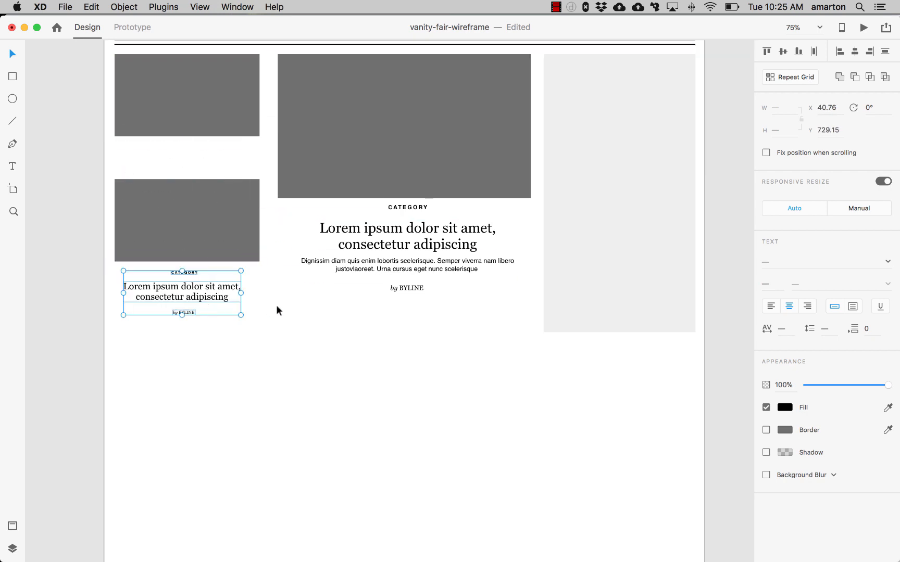
key("Right")
key("Right")
key("Right")
key("Right")
key("Right")
key("Up")
key("Up")
key("Up")
key("Up")
key("Up")
key("Up")
key("Up")
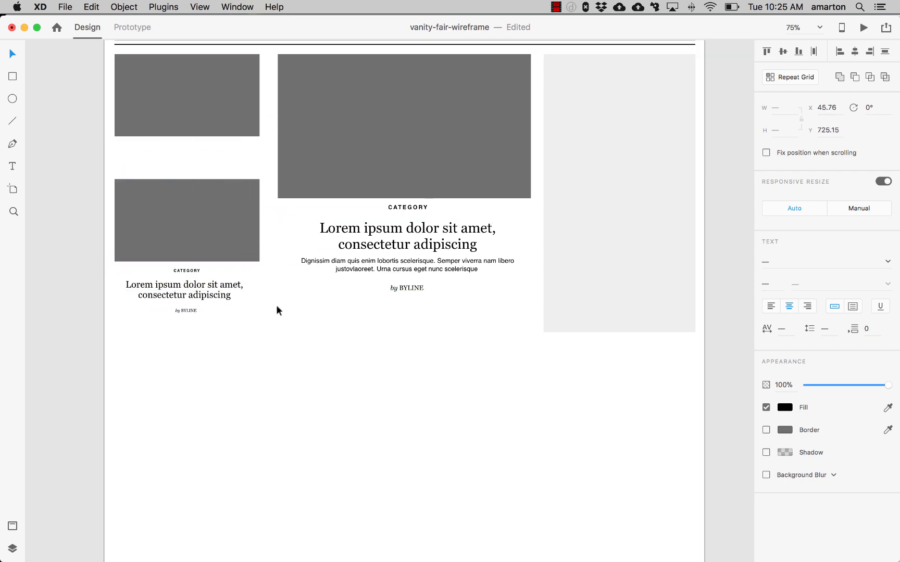
key("Up")
key("Up")
key("Up")
key("Up")
left_click(262, 312)
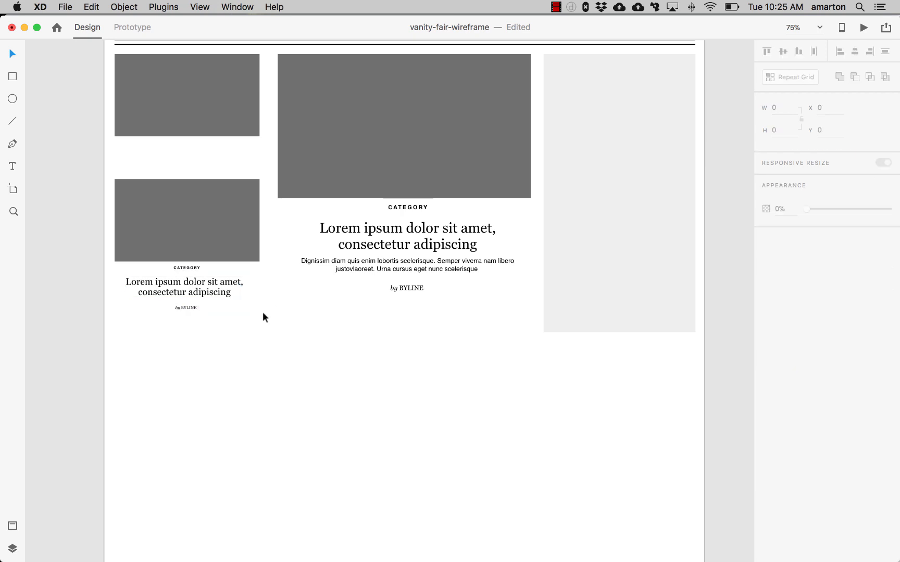
- Nudge the small headline up closer to its category label
left_click(219, 281)
key("Up")
key("Up")
key("Up")
key("Up")
key("Up")
key("Up")
key("Up")
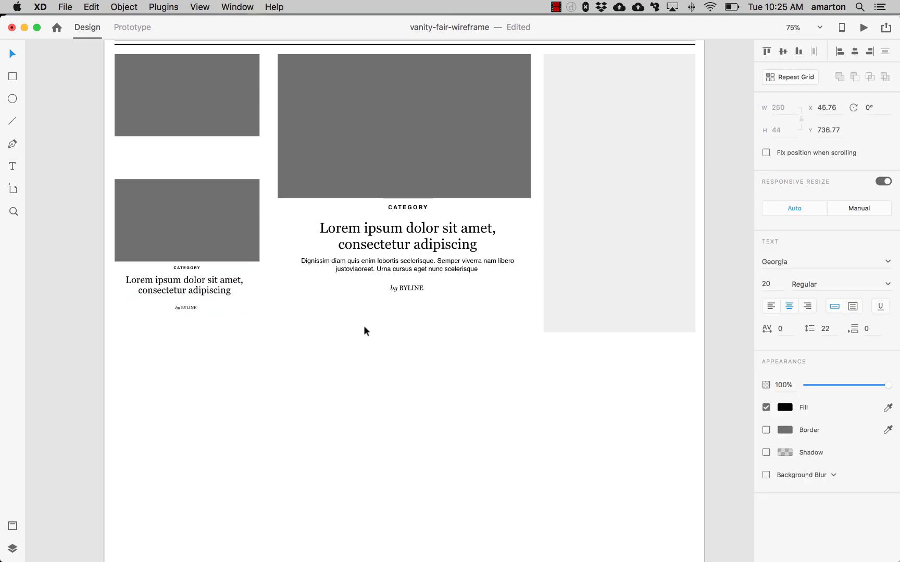
key("Up")
- Set the small byline's font size to 12 and nudge it up beneath the headline
left_click(191, 309)
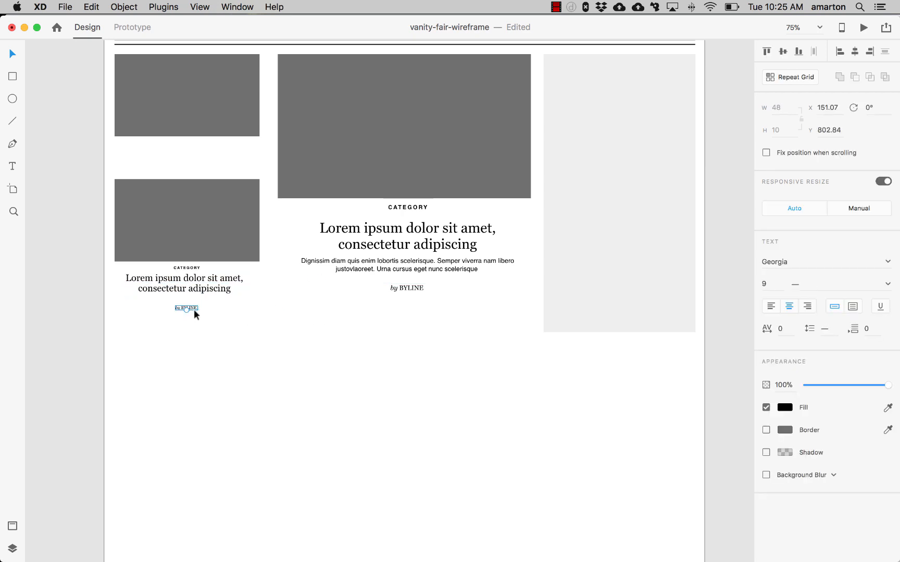
left_click(769, 283)
key("Return")
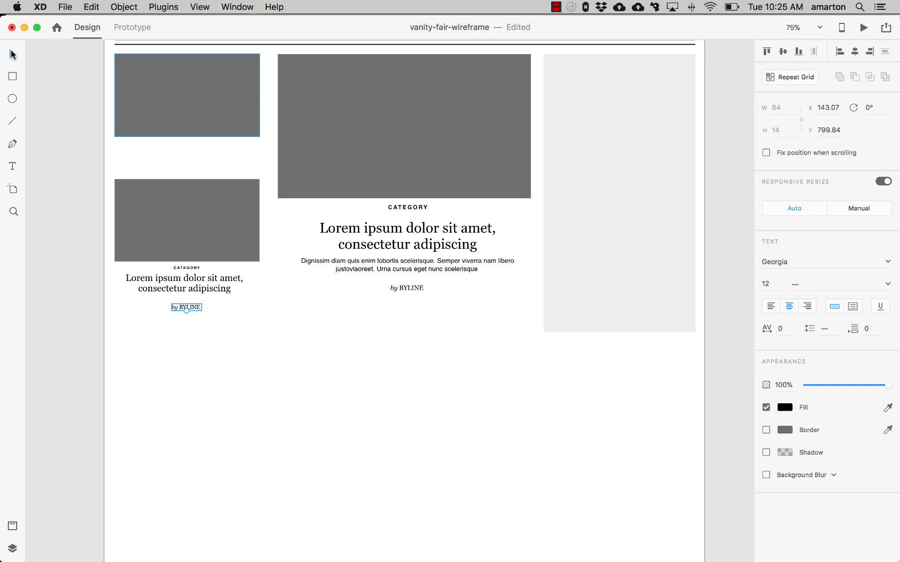
key("Up")
key("Up")
key("Up")
key("Up")
key("Up")
key("Up")
key("Up")
key("Up")
key("Up")
key("Up")
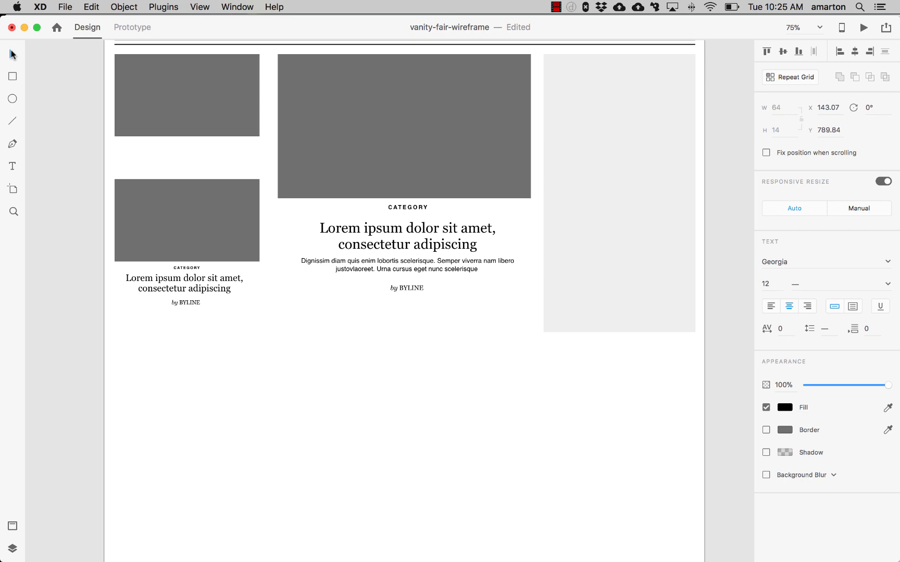
- Duplicate the small category, headline and byline beneath the upper-left image placeholder
left_click(228, 287)
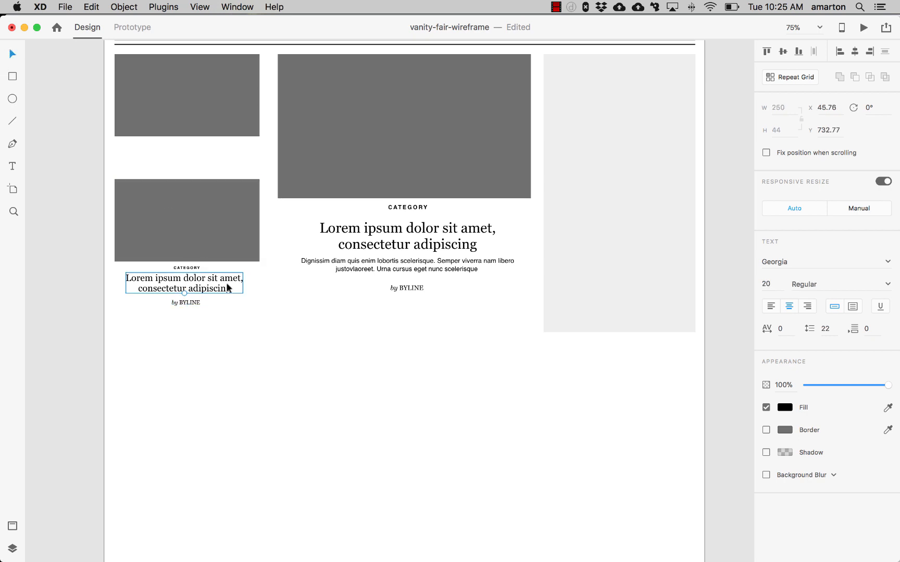
left_click(190, 302)
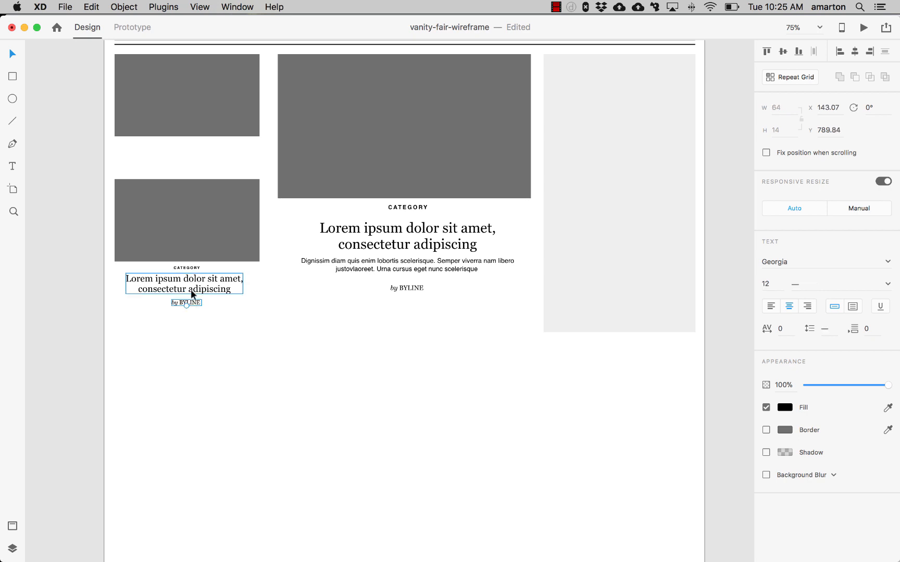
left_click(190, 290, "shift")
left_click(190, 267, "shift")
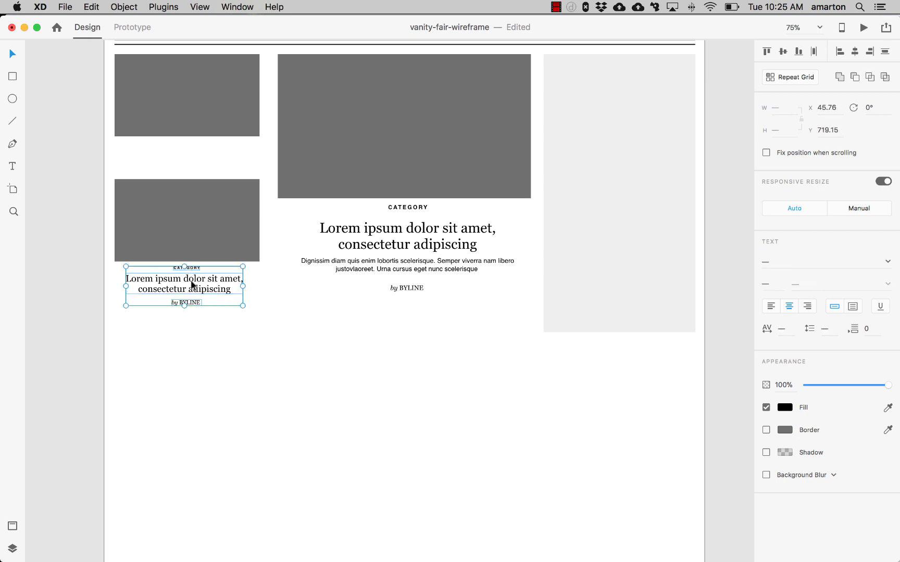
left_click_drag(193, 285, 194, 166)
- Move the lower-left image and its text block down to add space below the upper block
left_click(221, 214)
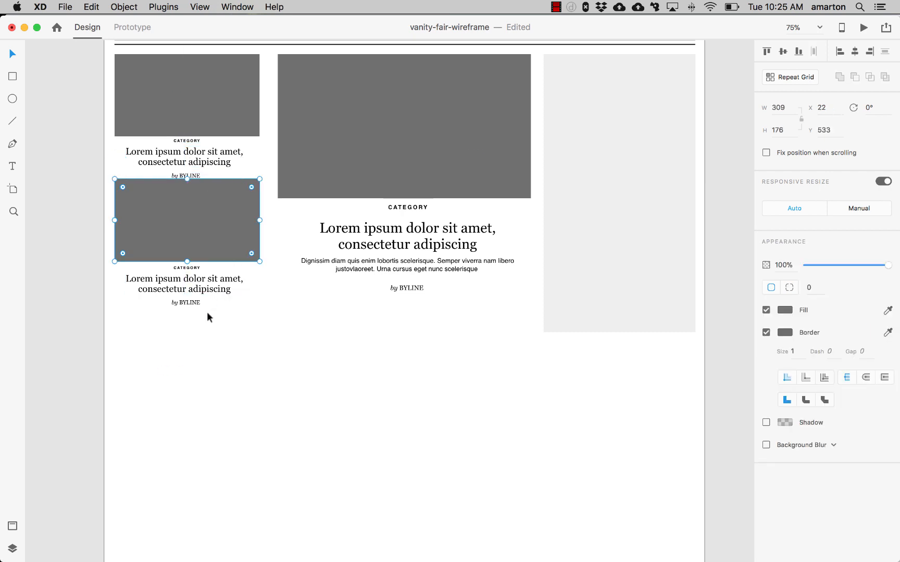
left_click_drag(200, 318, 164, 240)
key("Down")
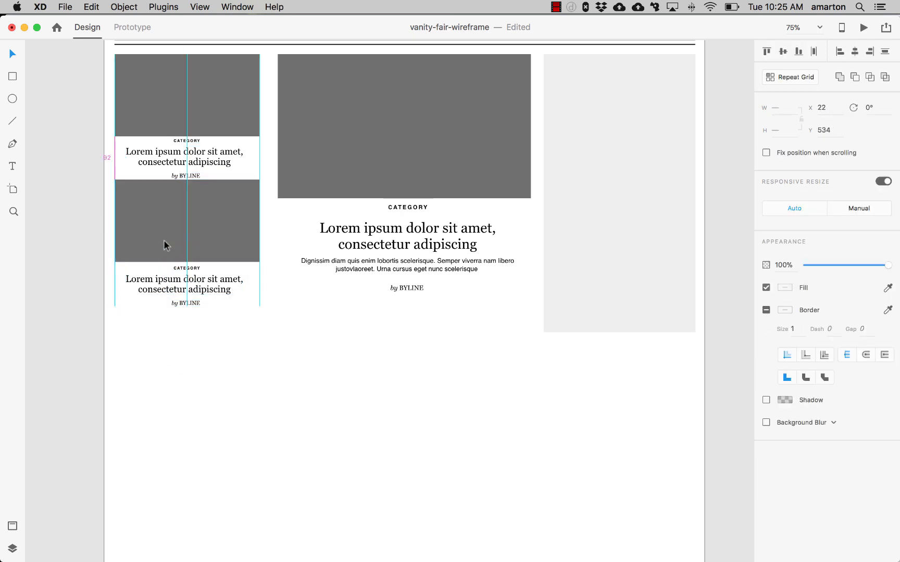
key("Down")
key("Down")
key("Down")
key("Down")
key("Down")
key("Down")
key("Down")
key("Down")
key("Down")
key("Down")
key("Down")
key("Down")
key("Down")
key("Down")
key("Down")
key("Down")
key("Down")
key("Down")
key("Down")
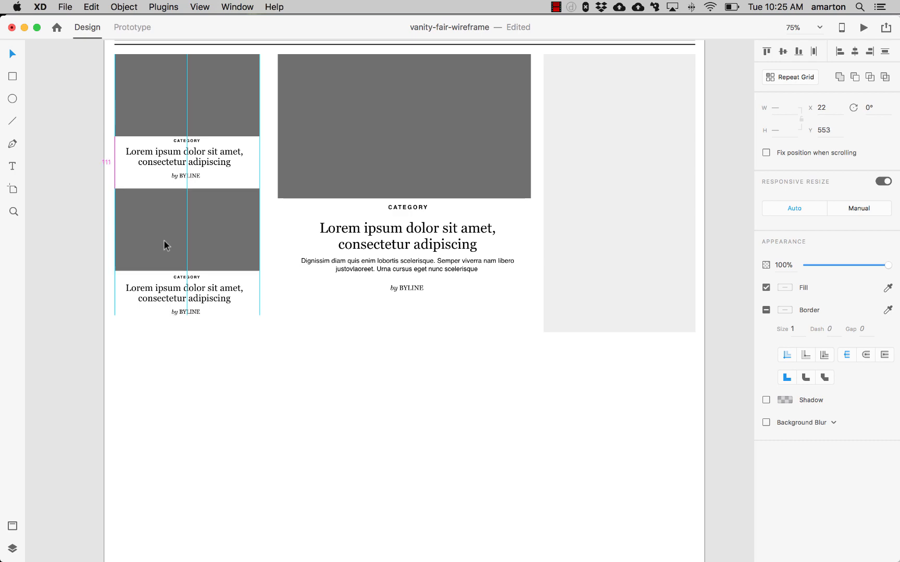
key("Up")
left_click(284, 363)
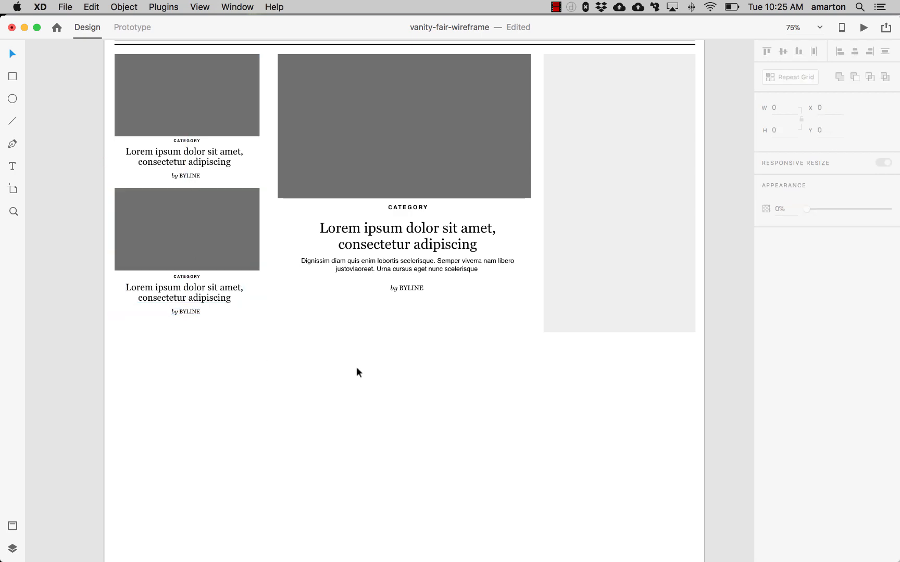
- Add a text heading reading TRENDING at the top of the sidebar
left_click_drag(502, 319, 472, 387)
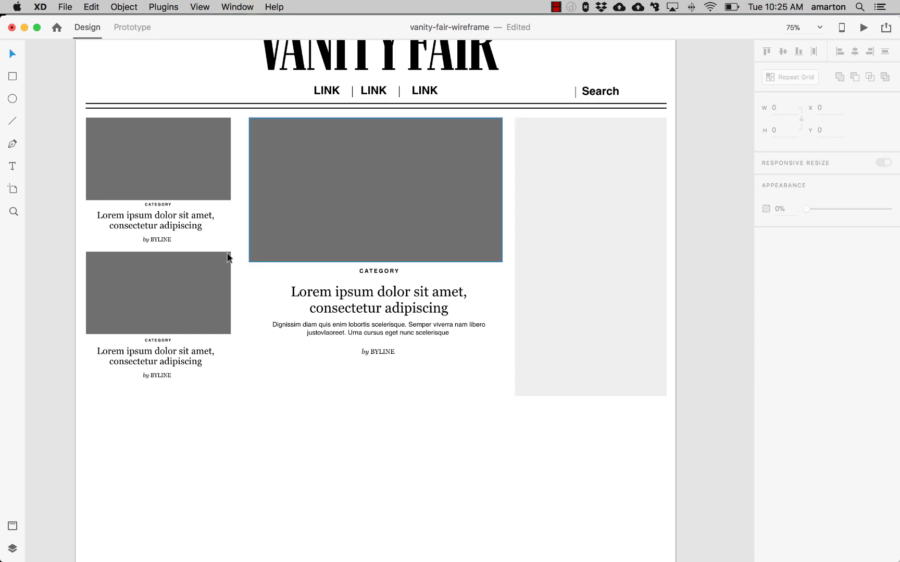
left_click(8, 166)
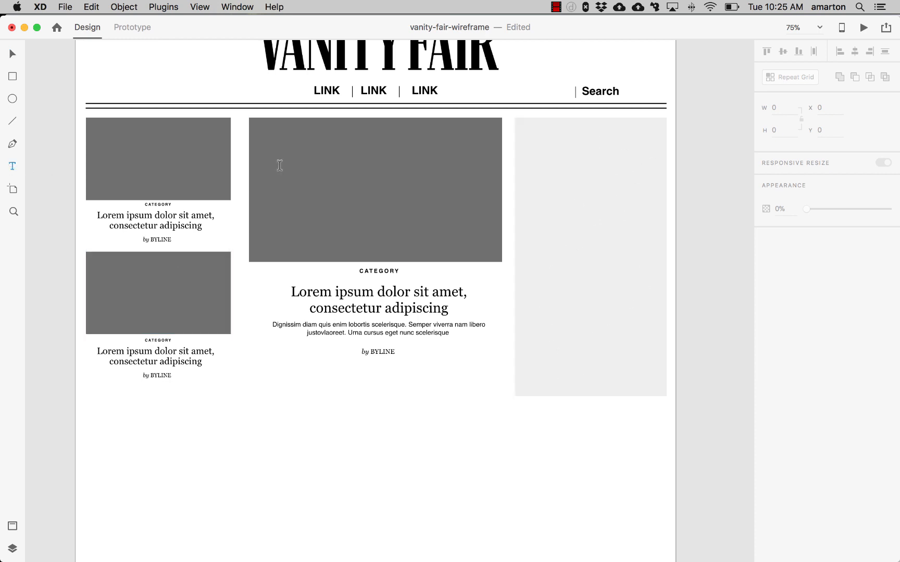
left_click(547, 133)
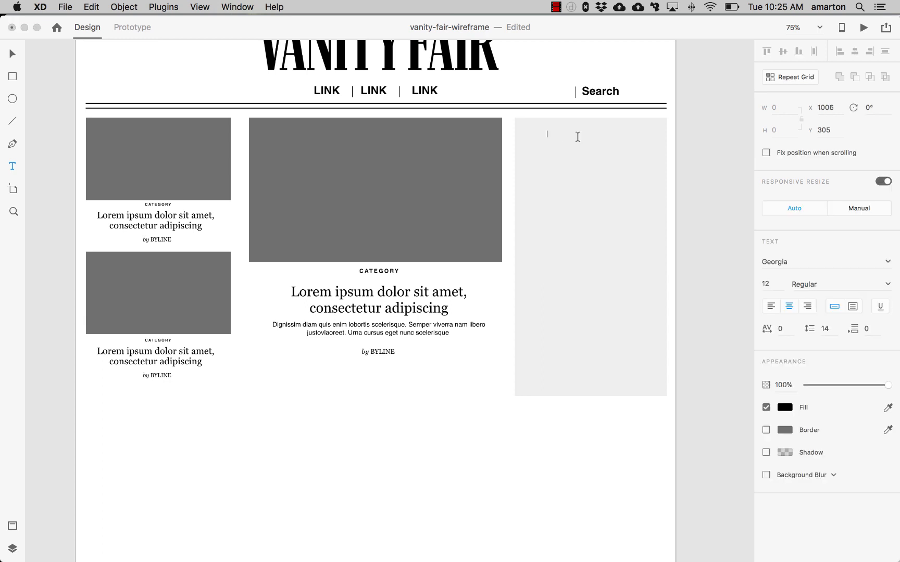
type("TRENDING")
- Set the TRENDING heading to Helvetica Bold, size 24
key("super+a")
left_click(886, 263)
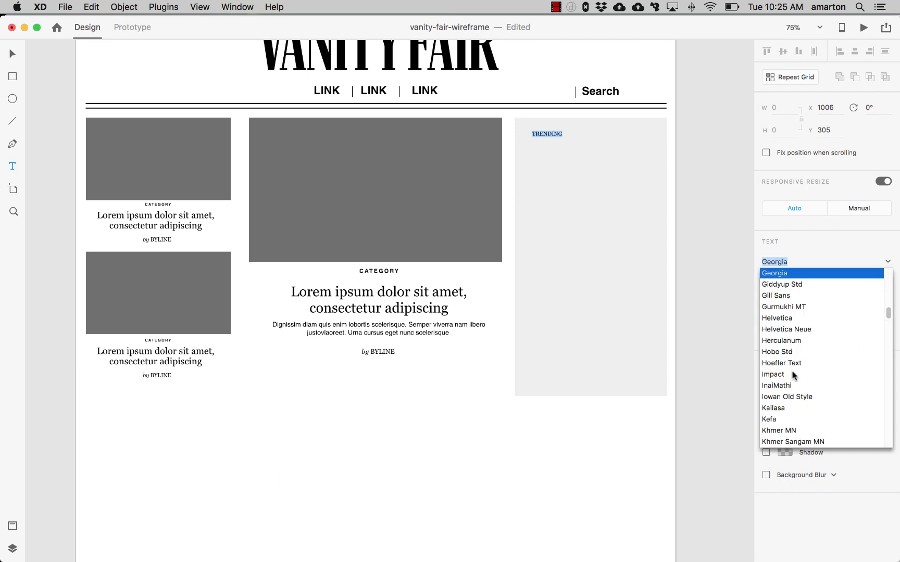
left_click(791, 319)
left_click_drag(775, 286, 755, 284)
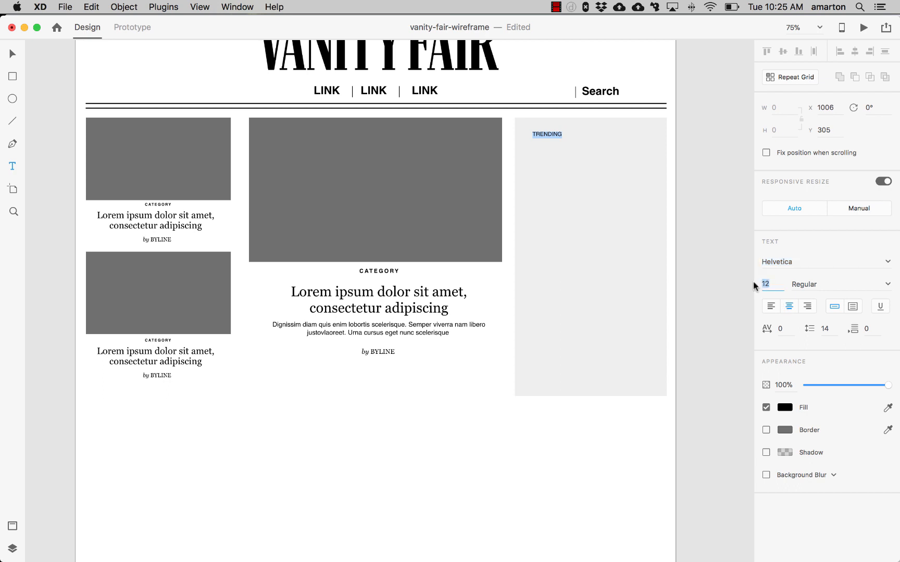
type("18")
left_click(886, 285)
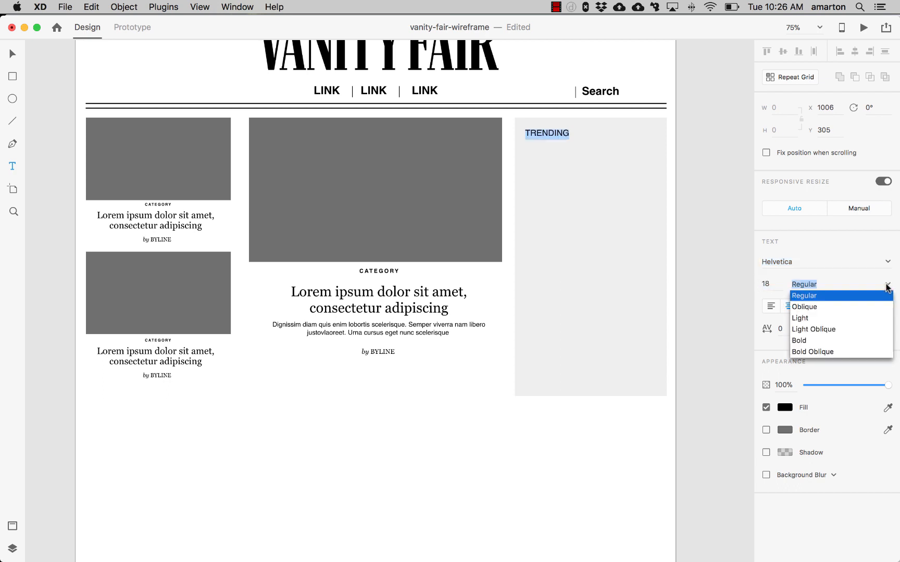
left_click(799, 340)
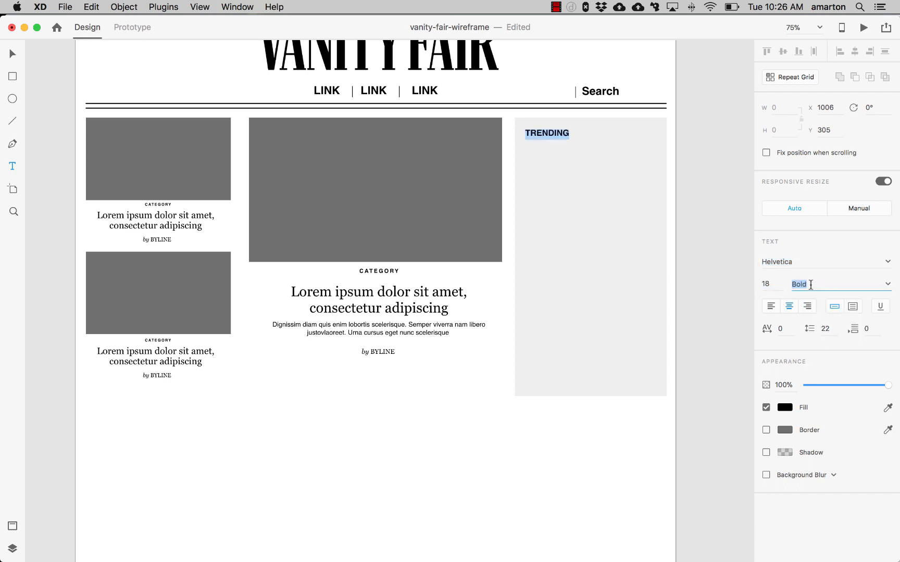
left_click(771, 284)
type("24")
key("Return")
- Center the TRENDING heading horizontally within the sidebar rectangle
left_click(12, 55)
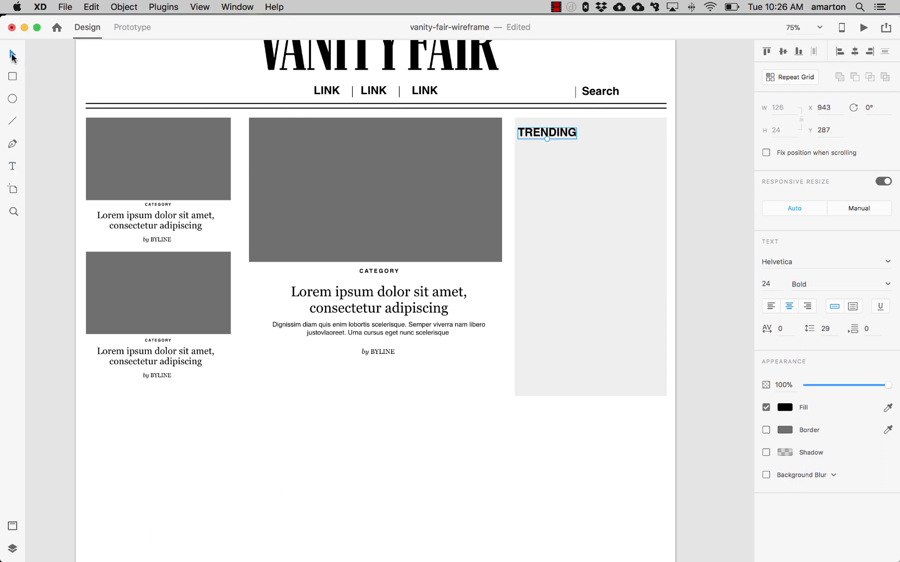
left_click_drag(573, 140, 620, 134)
left_click(609, 169, "shift")
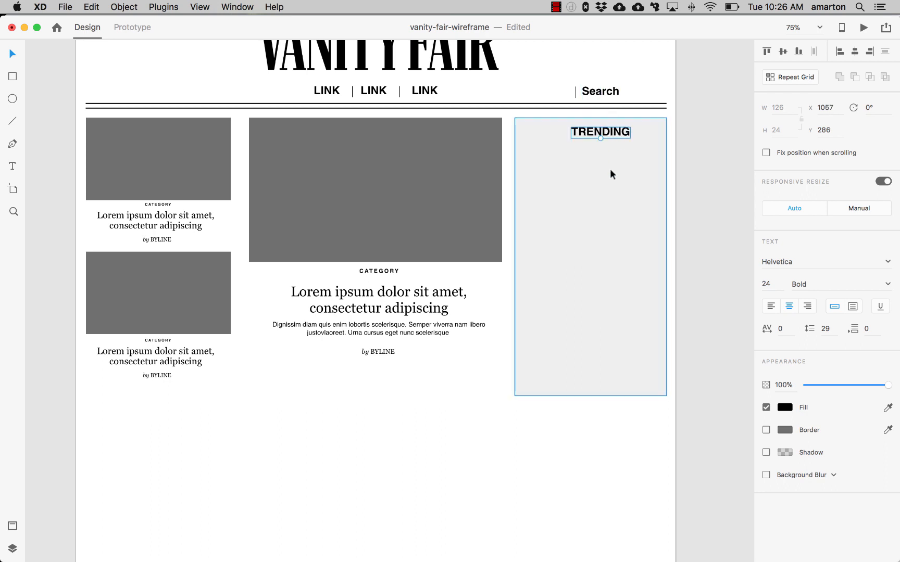
left_click(594, 133, "shift")
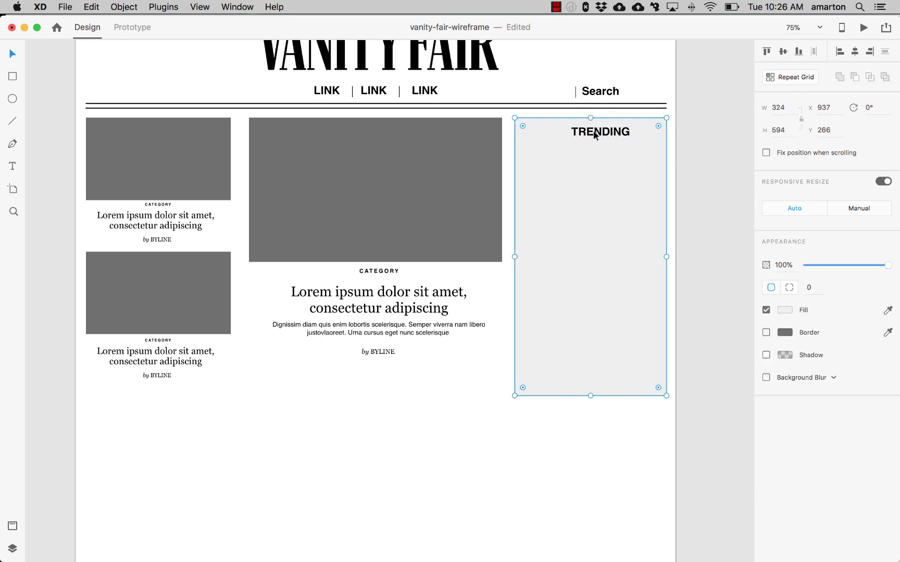
left_click(595, 134)
left_click(607, 155, "shift")
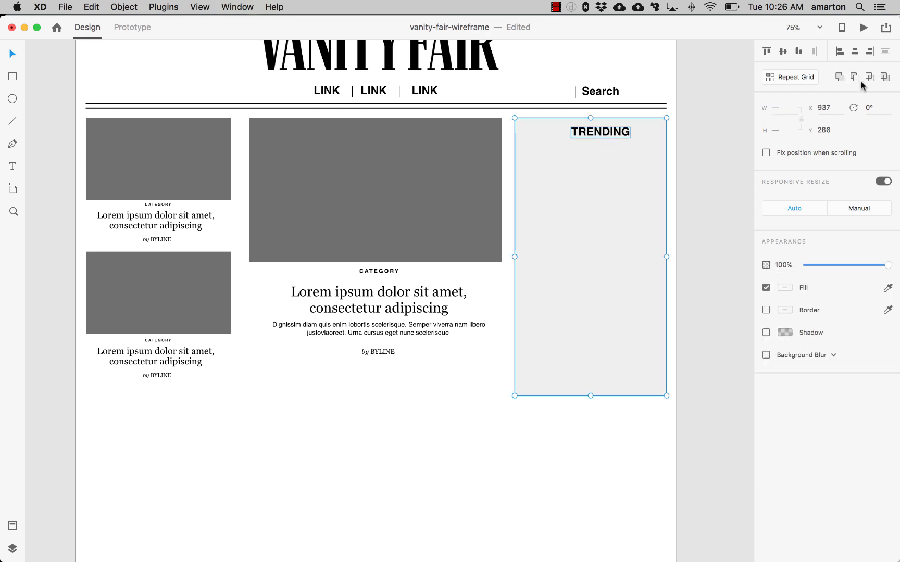
left_click(855, 51)
left_click(623, 109)
left_click(595, 137)
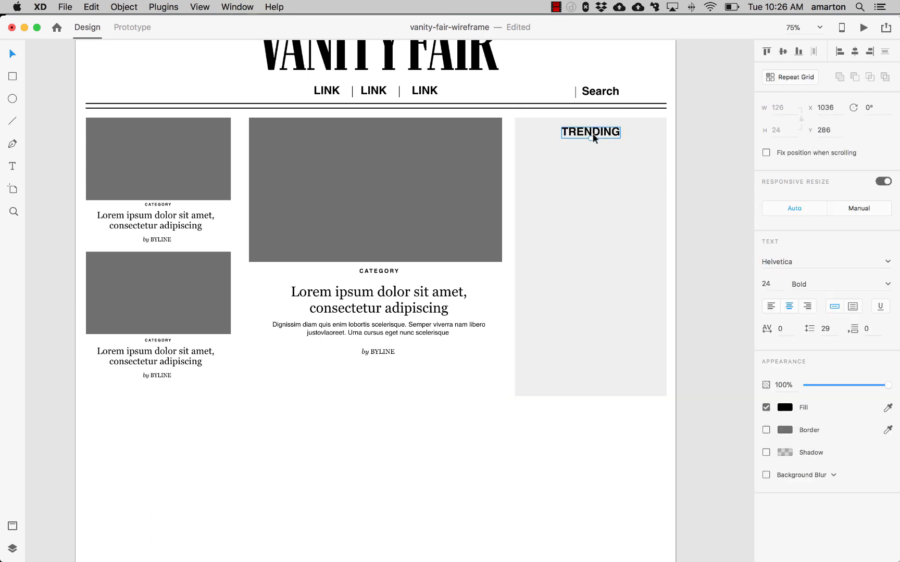
left_click(694, 190)
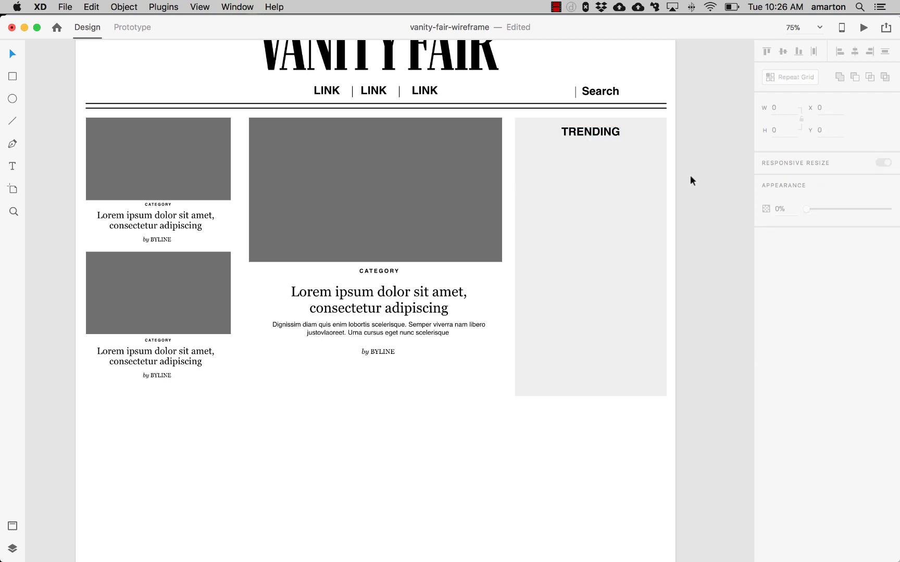
- Switch to the hand-drawn sketch image to review the trending sidebar layout, then return to the wireframe
key("super+Tab")
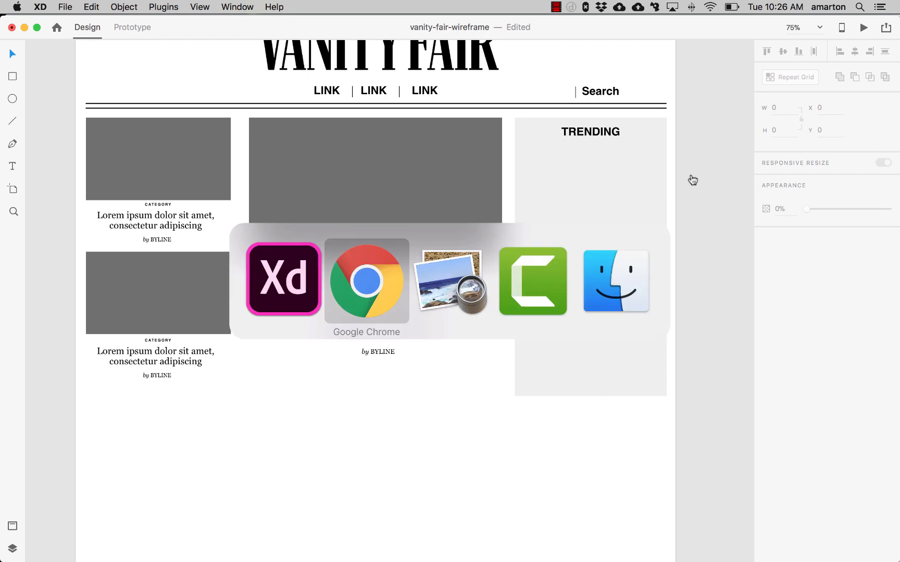
key("super+Tab")
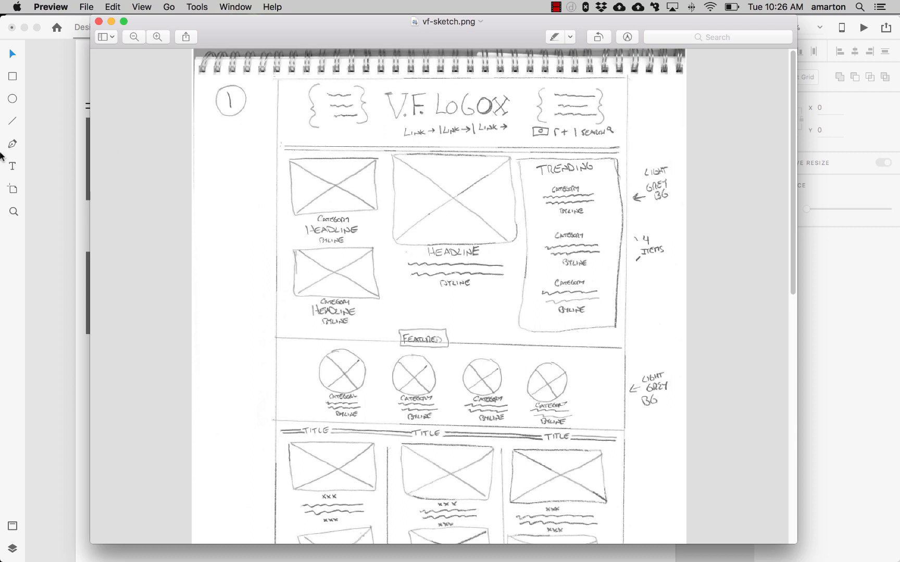
left_click(57, 138)
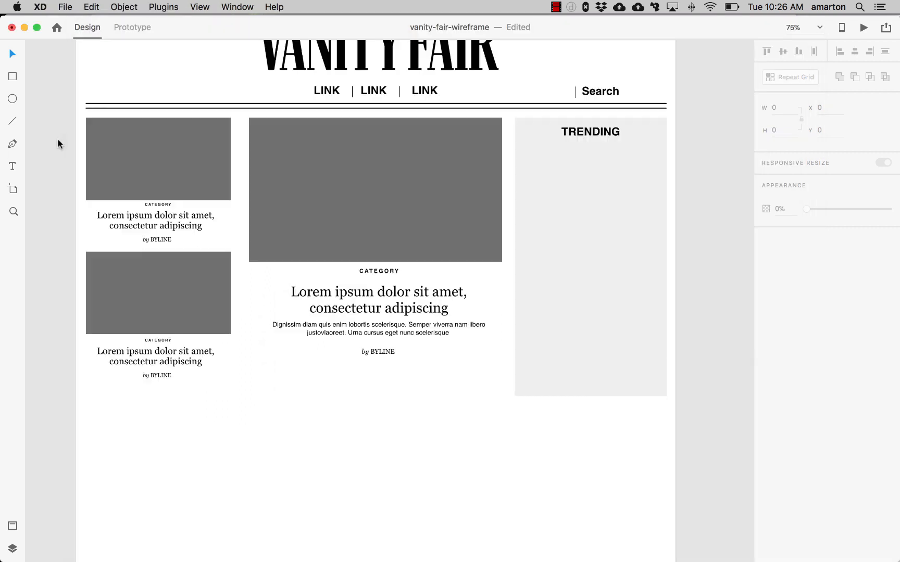
- Duplicate the upper-left article's category, headline and byline text into the trending sidebar below the heading
left_click(152, 240)
left_click(162, 226, "shift")
left_click(162, 205, "shift")
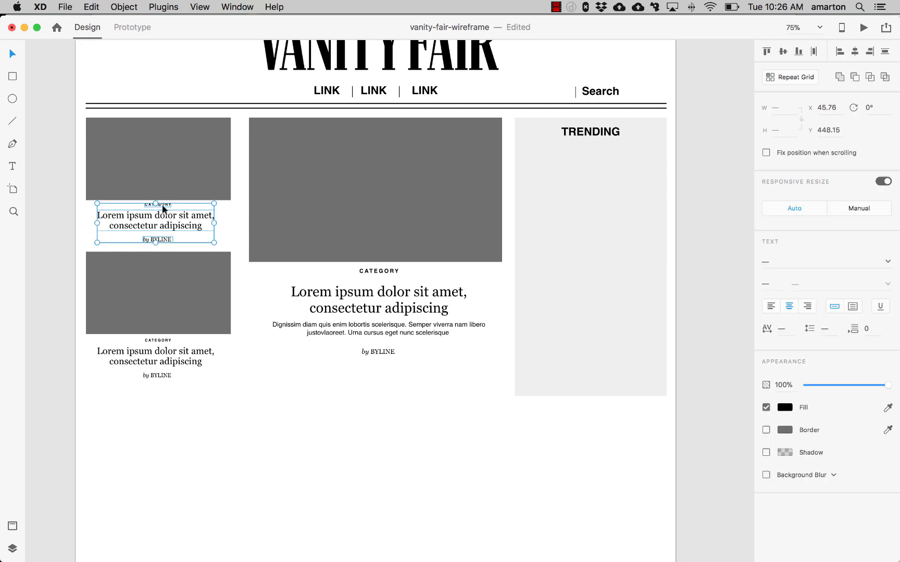
left_click_drag(160, 230, 588, 183)
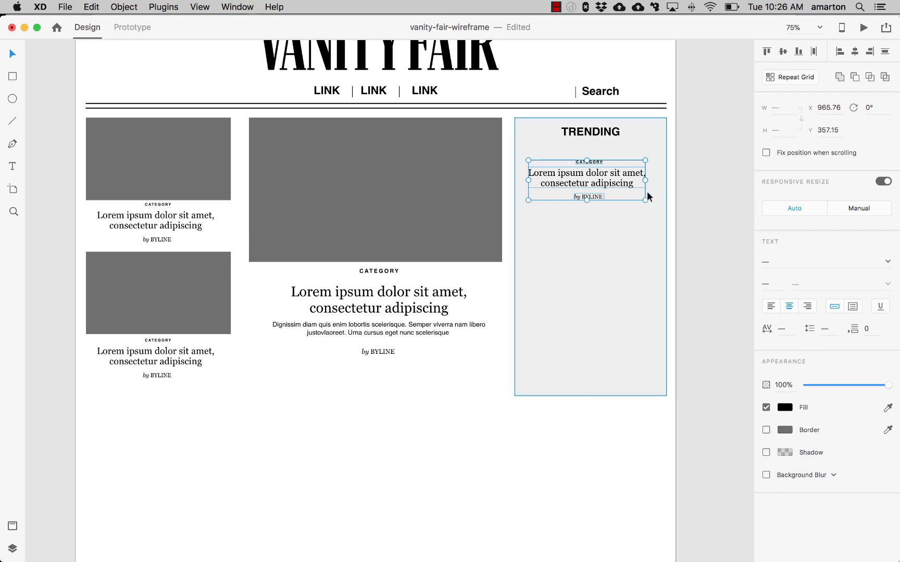
- Nudge the copied text block so it sits centered beneath the TRENDING heading
key("Right")
key("Right")
key("Right")
key("Right")
key("Right")
key("Right")
key("Right")
key("Right")
key("Right")
key("Right")
key("Right")
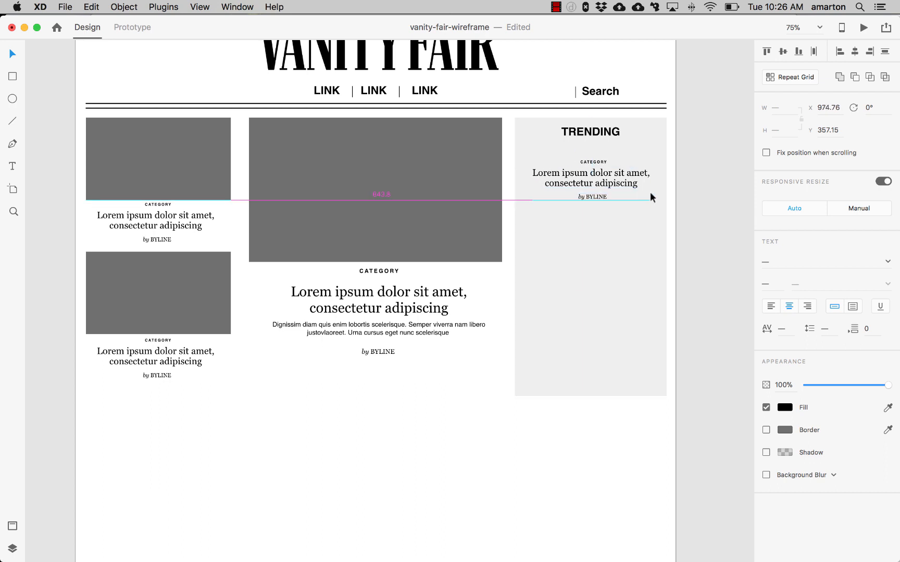
key("Up")
key("Up")
key("Up")
key("Left")
key("Left")
key("Left")
key("Up")
key("Up")
key("Up")
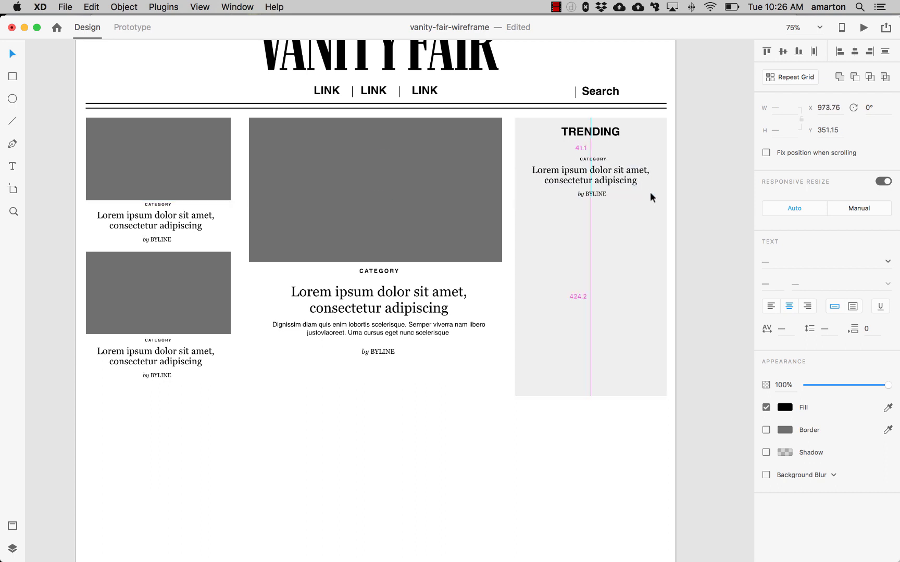
- Set the sidebar item's category label font size to 12
left_click(693, 193)
left_click(593, 159, "super")
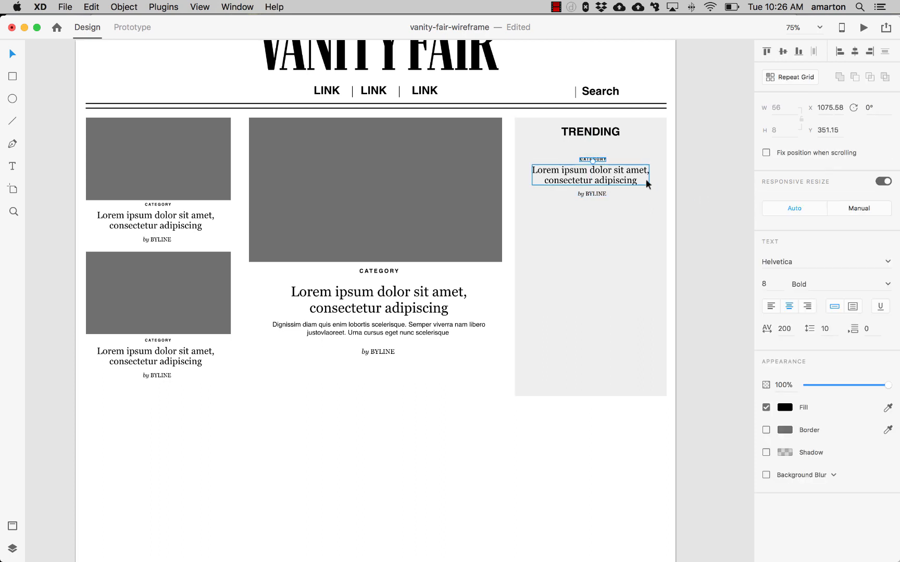
left_click(764, 284)
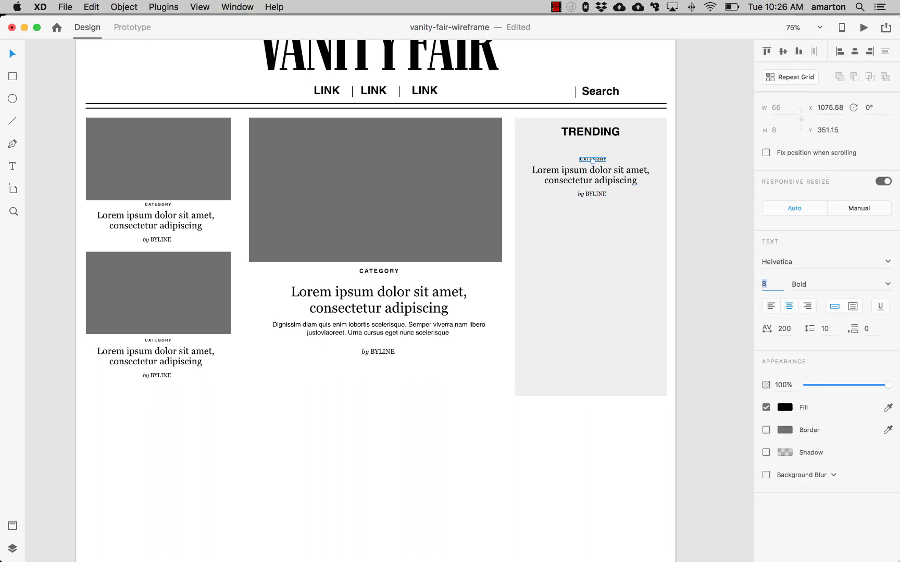
type("12")
key("Return")
- Shift the sidebar item's headline and byline slightly down below the category label
left_click(592, 194, "super")
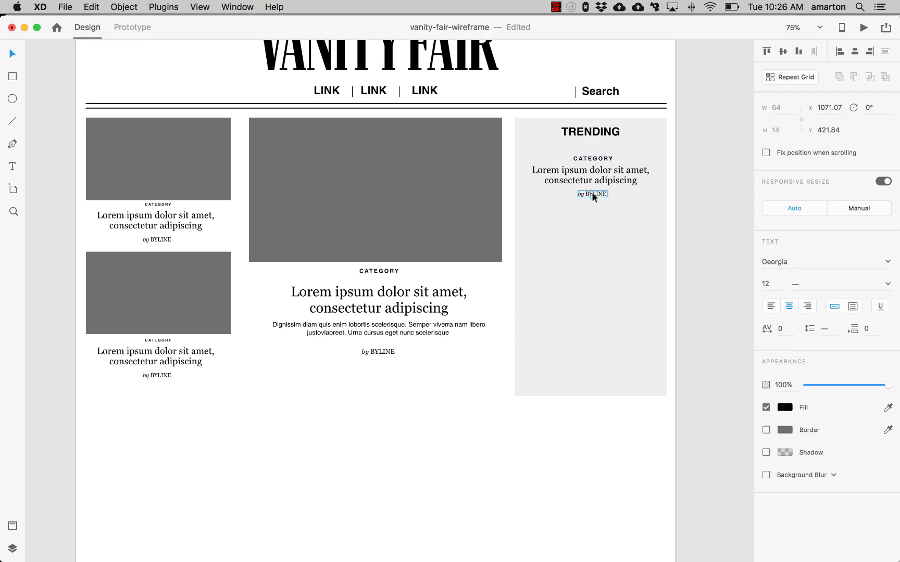
left_click(592, 181, "shift+super")
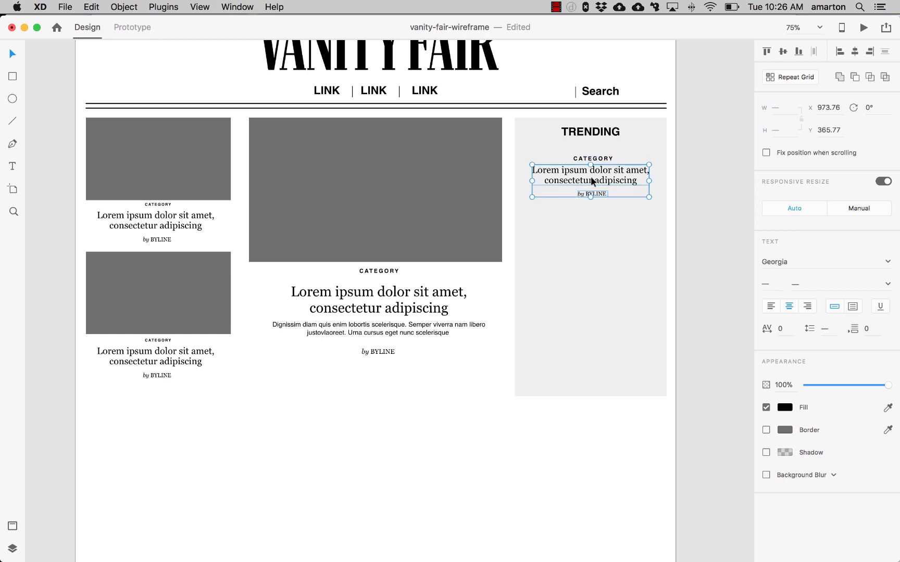
left_click_drag(591, 178, 592, 181)
left_click(703, 188)
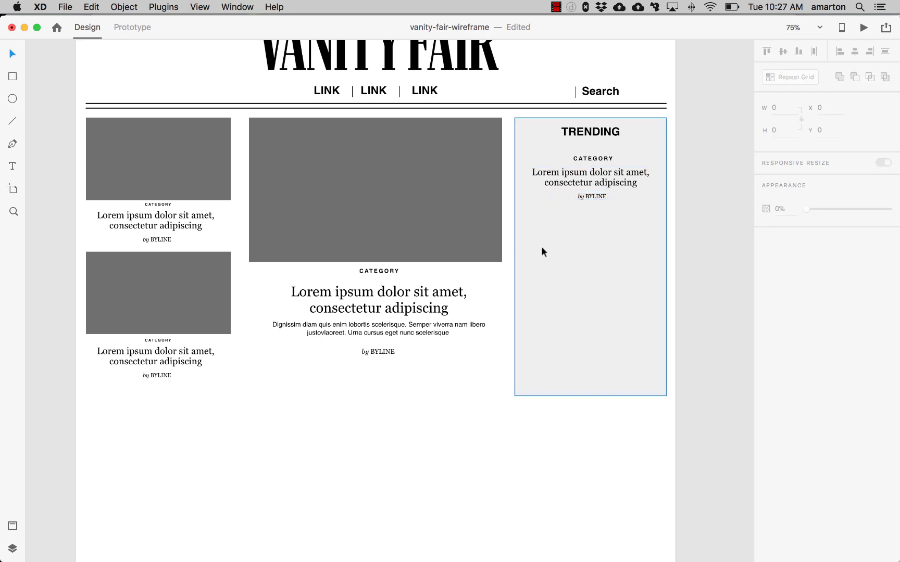
- Draw a horizontal divider line about 237 px wide beneath the first trending item and nudge it into place
left_click(14, 123)
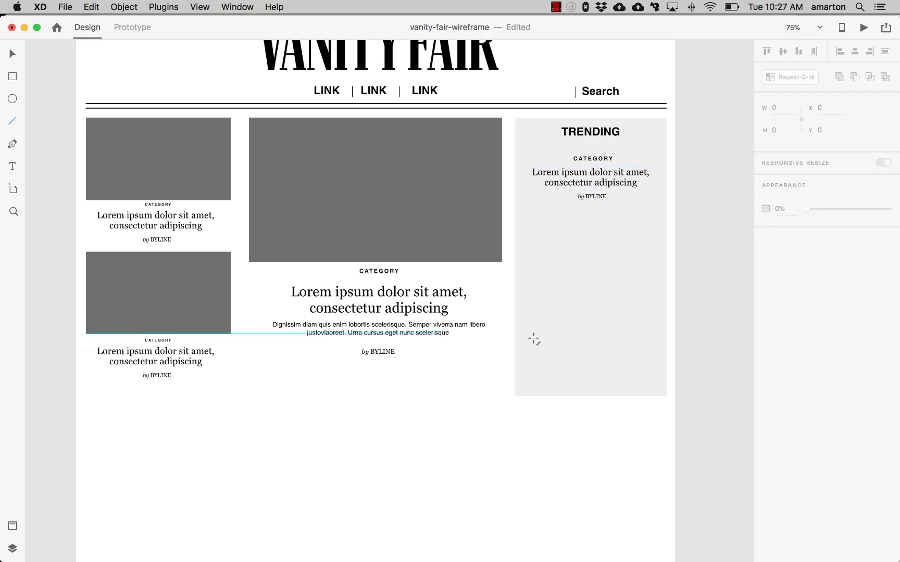
left_click_drag(535, 217, 646, 215)
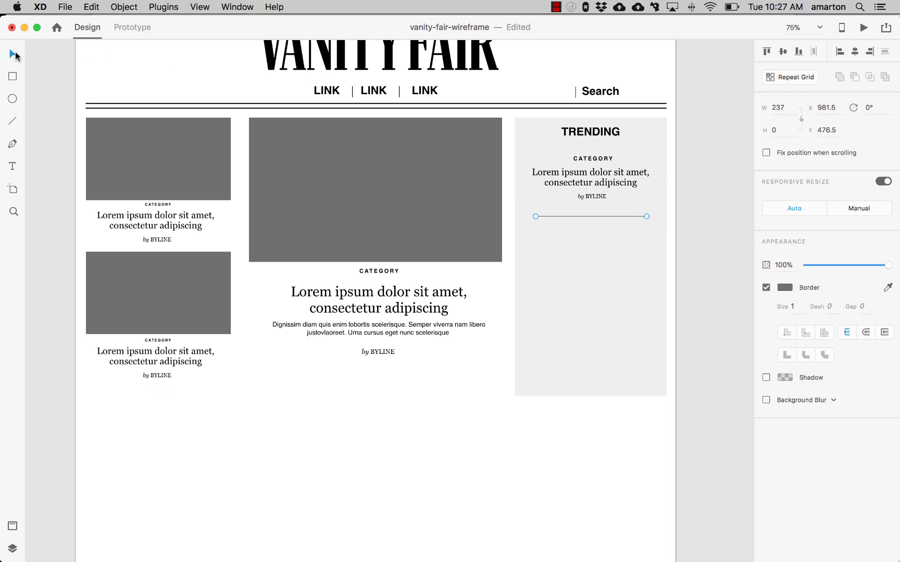
key("Right")
key("Right")
key("Right")
key("Right")
key("Right")
key("Up")
key("Up")
key("Up")
key("Up")
key("Left")
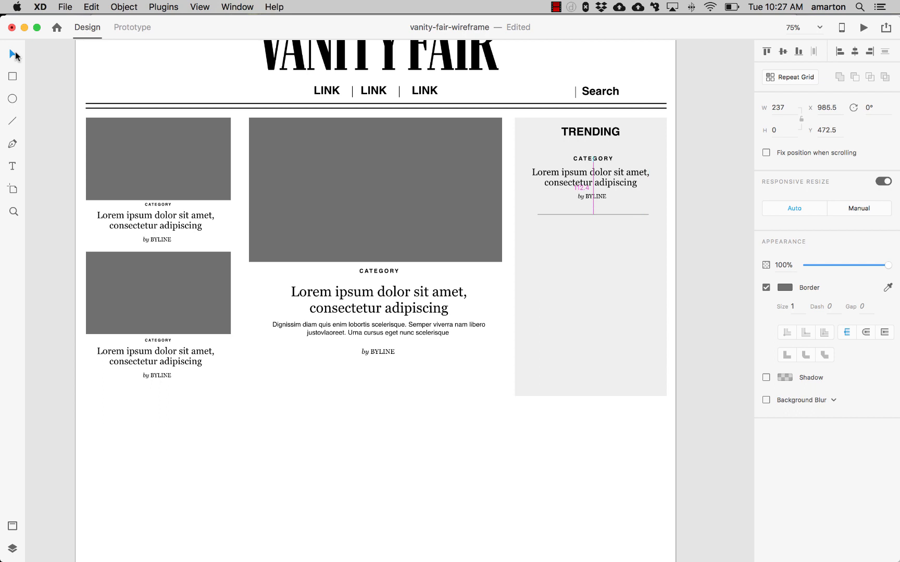
- Center the first trending item and its divider horizontally, then duplicate them twice down the sidebar
left_click(576, 210)
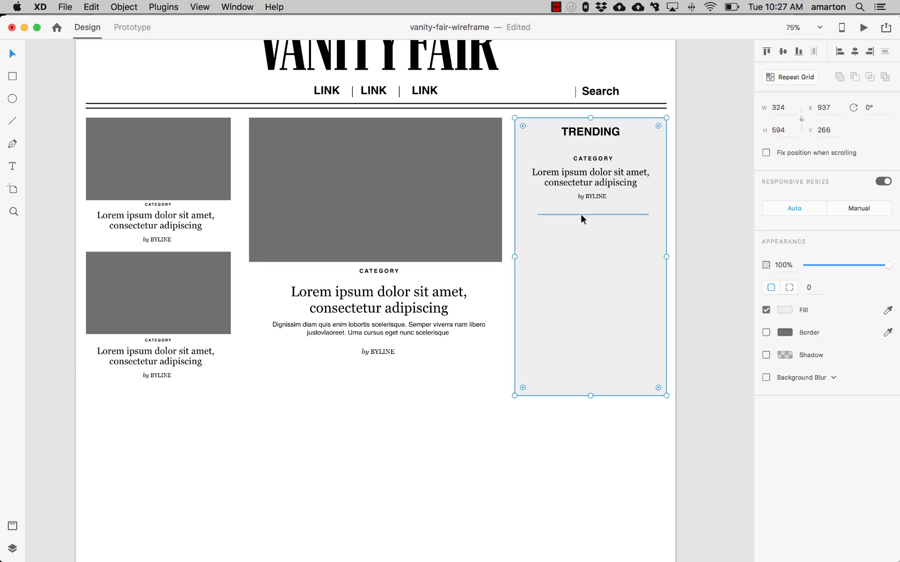
left_click(590, 213)
left_click(586, 196, "shift")
left_click(591, 177, "shift")
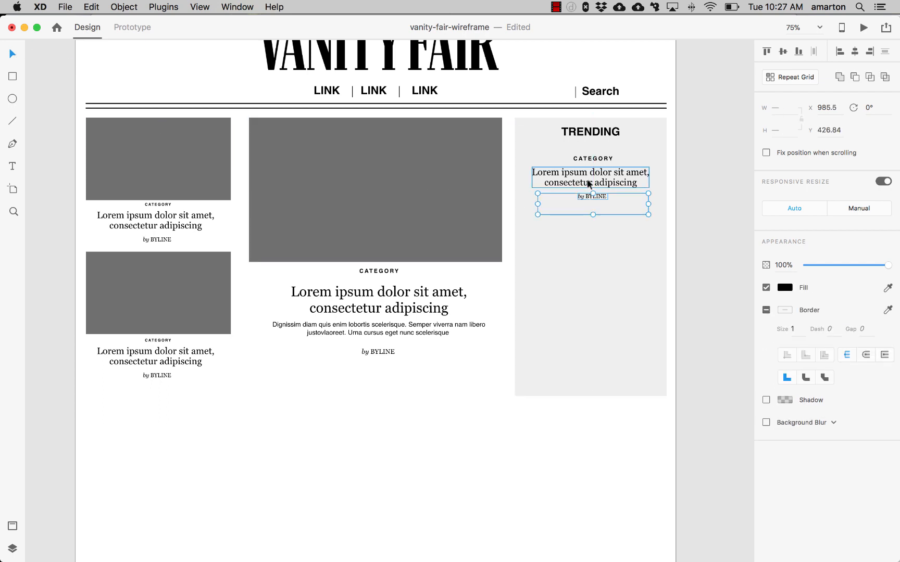
left_click(593, 158, "shift")
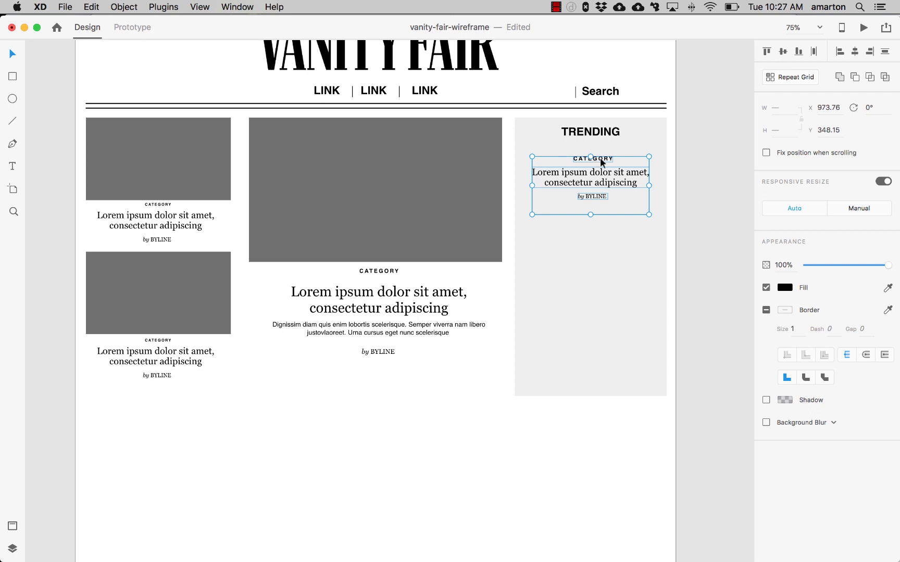
left_click(854, 51)
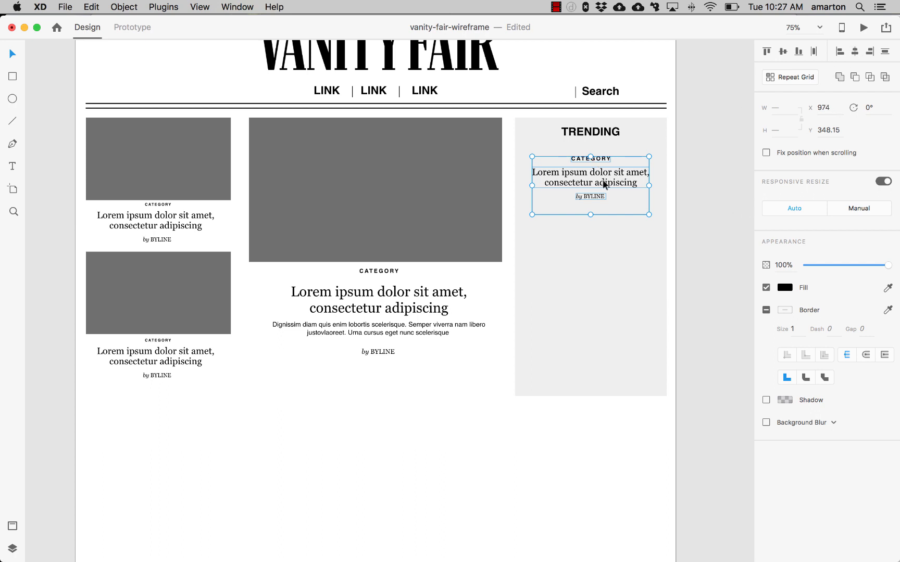
left_click_drag(604, 183, 599, 334)
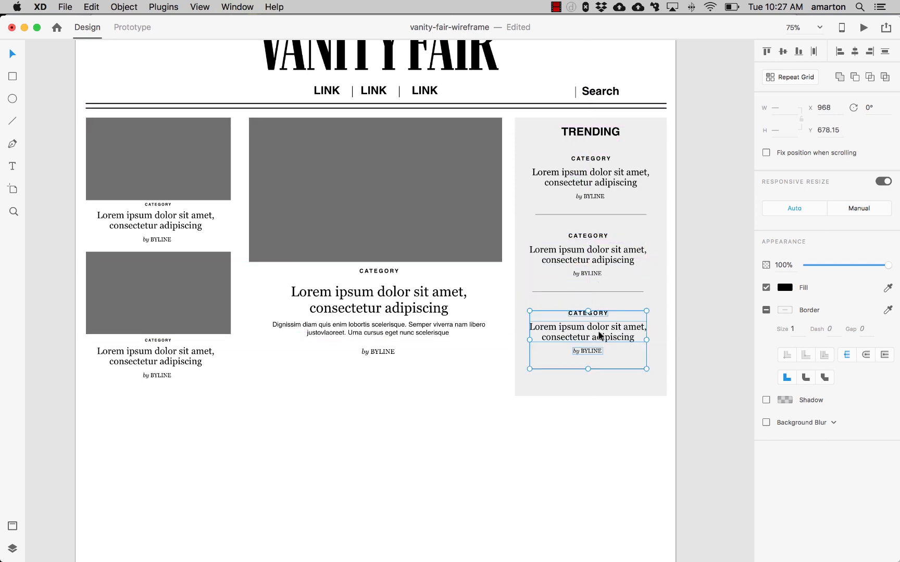
- Extend the sidebar rectangle's height to about 703 px
left_click(608, 392)
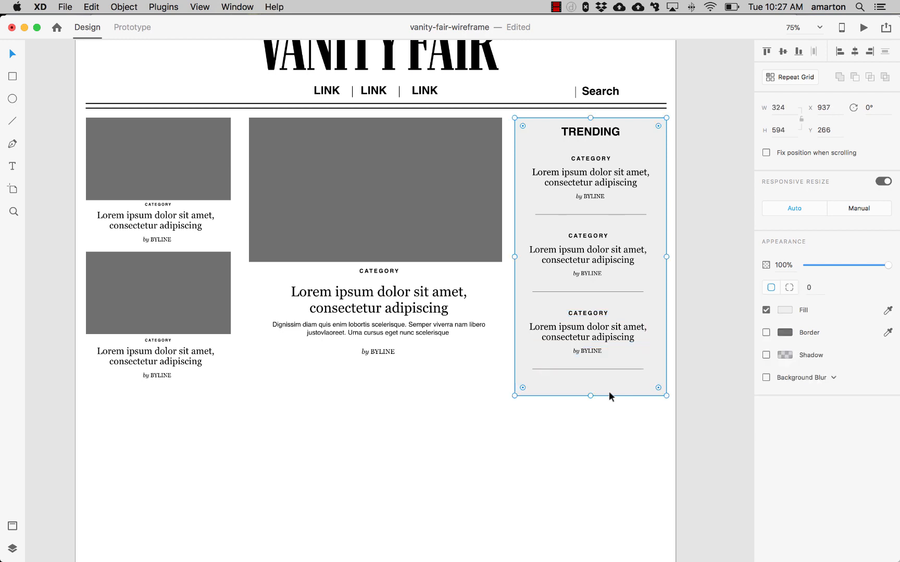
left_click_drag(590, 395, 590, 447)
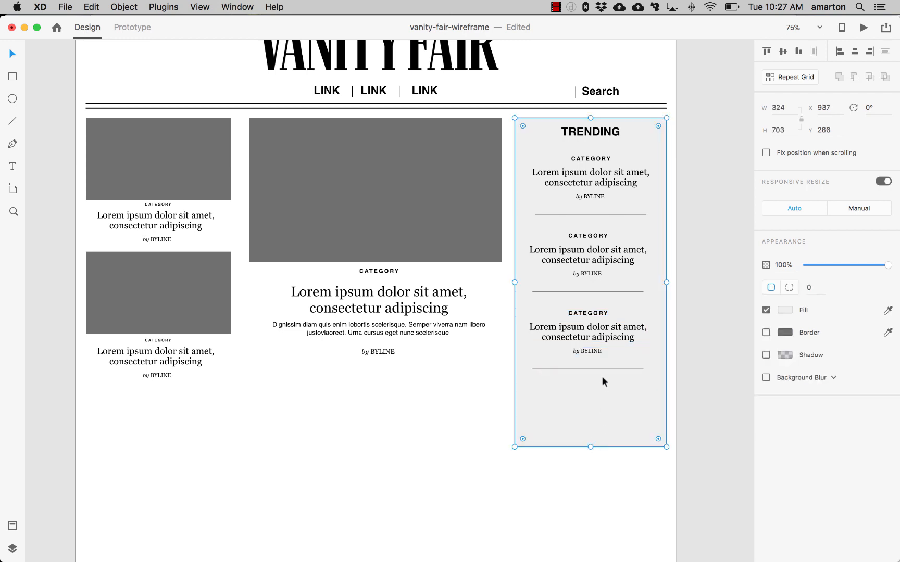
- Duplicate the third trending item down to make a fourth and delete its trailing divider line
left_click(598, 368)
left_click(595, 352, "shift")
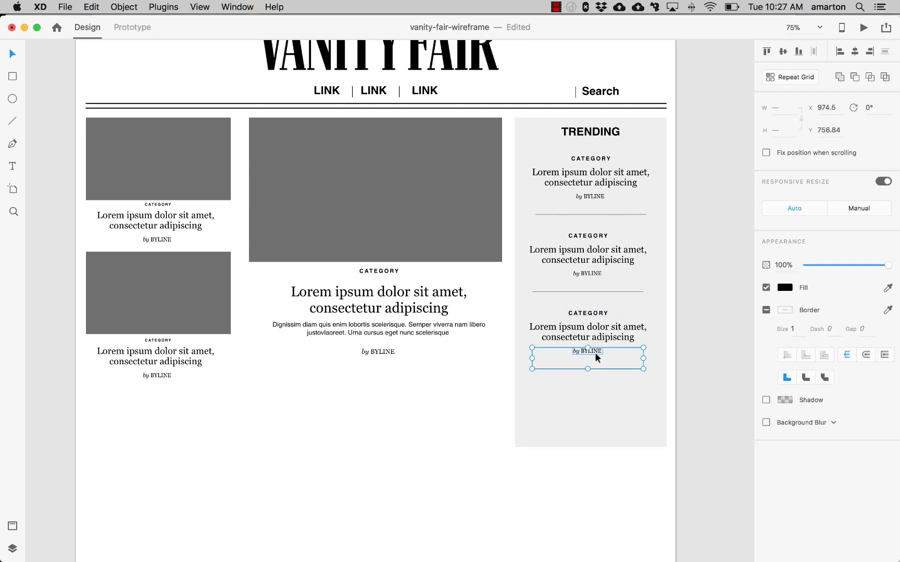
left_click(596, 338, "shift")
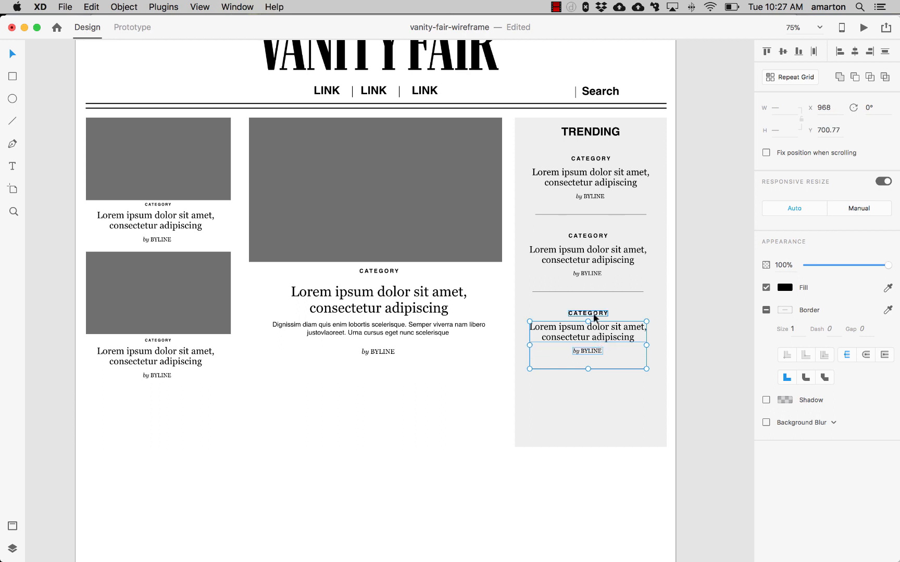
left_click(588, 313, "shift")
left_click_drag(597, 338, 597, 421)
left_click(605, 479)
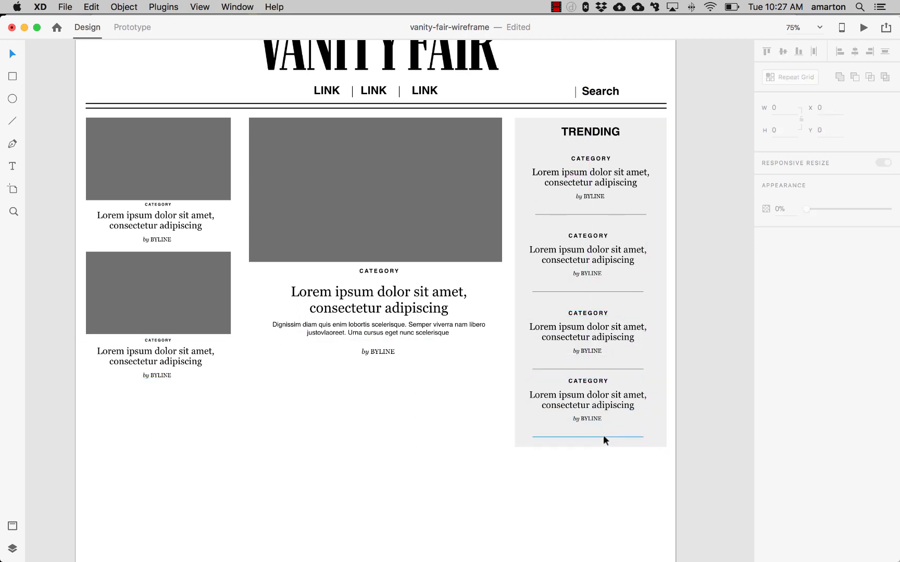
left_click(603, 435)
key("Delete")
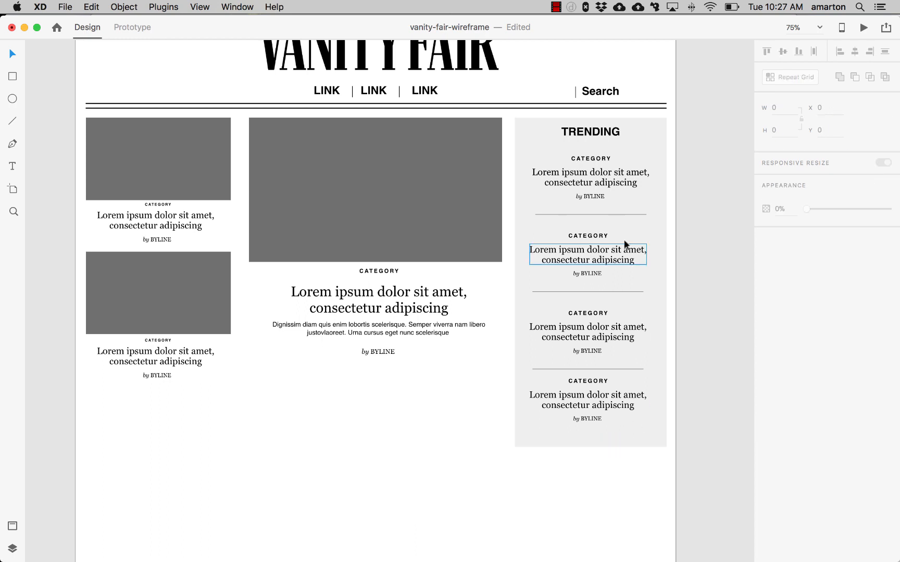
- Move the second trending item's text up to tighten the gap below the first divider
left_click(613, 211)
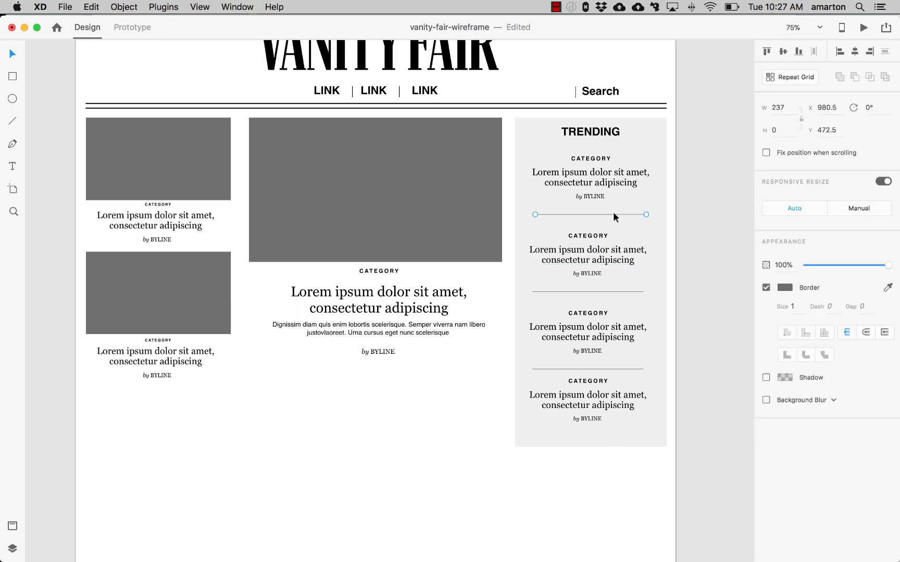
left_click(597, 235)
left_click(600, 256, "shift")
left_click(599, 273, "shift")
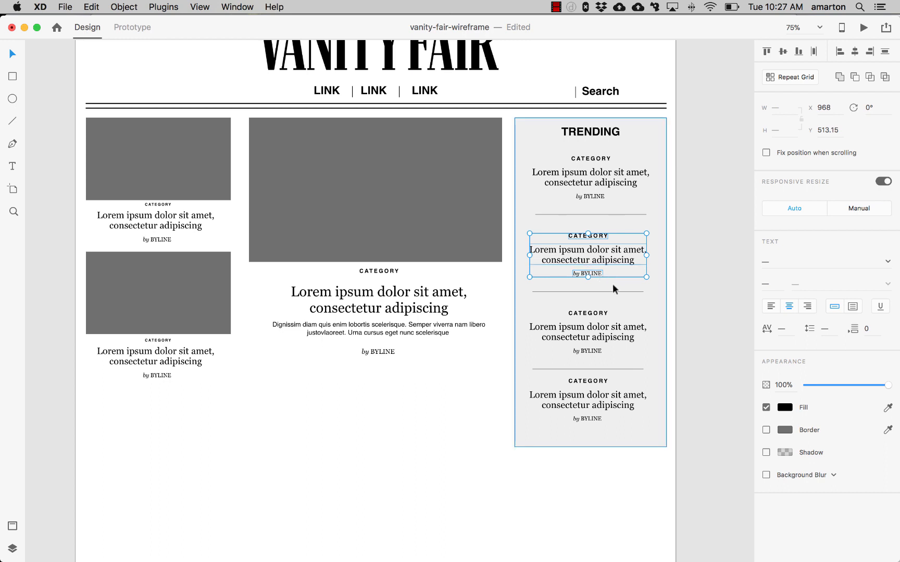
key("Up")
key("Up")
key("Up")
key("Up")
key("Up")
key("Up")
key("Up")
key("Up")
key("Up")
key("Up")
key("Up")
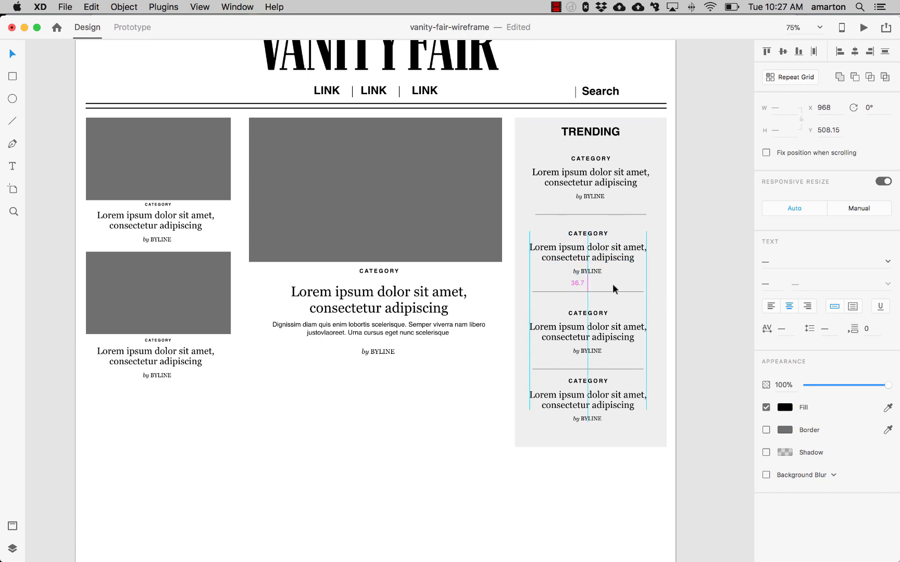
key("Up")
key("Up")
key("Up")
key("Up")
key("Up")
key("Up")
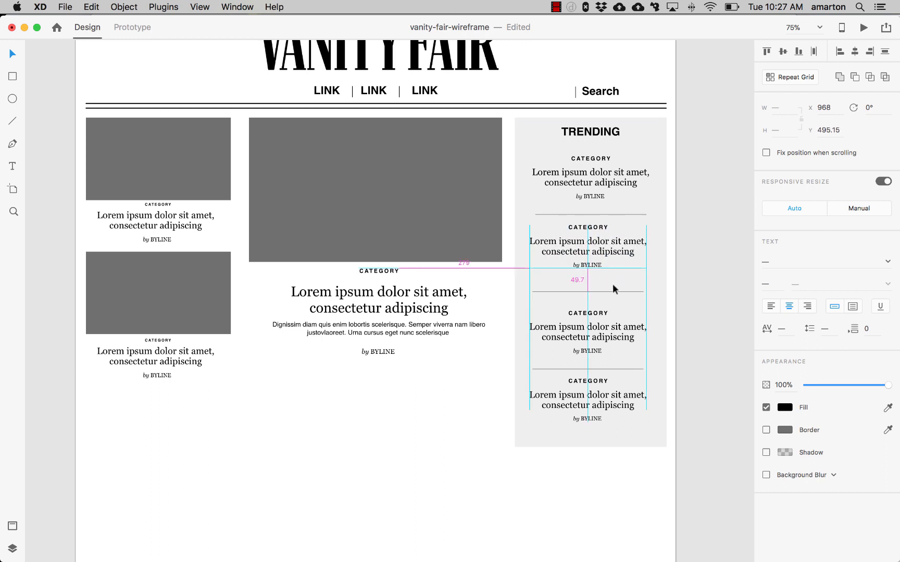
- Move the second divider line up closer to the second trending item
left_click_drag(618, 291, 617, 277)
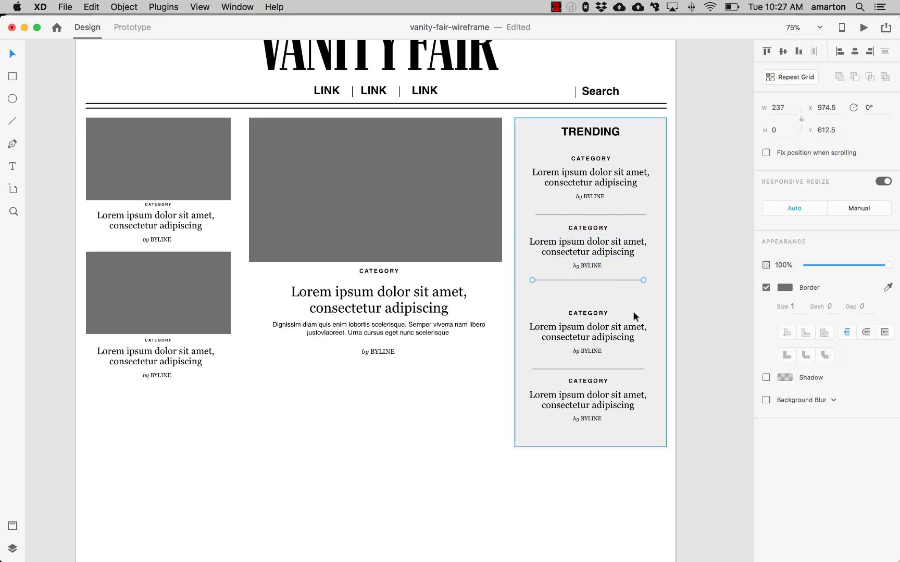
key("shift+Down")
key("shift+Down")
left_click_drag(628, 291, 628, 280)
left_click(694, 289)
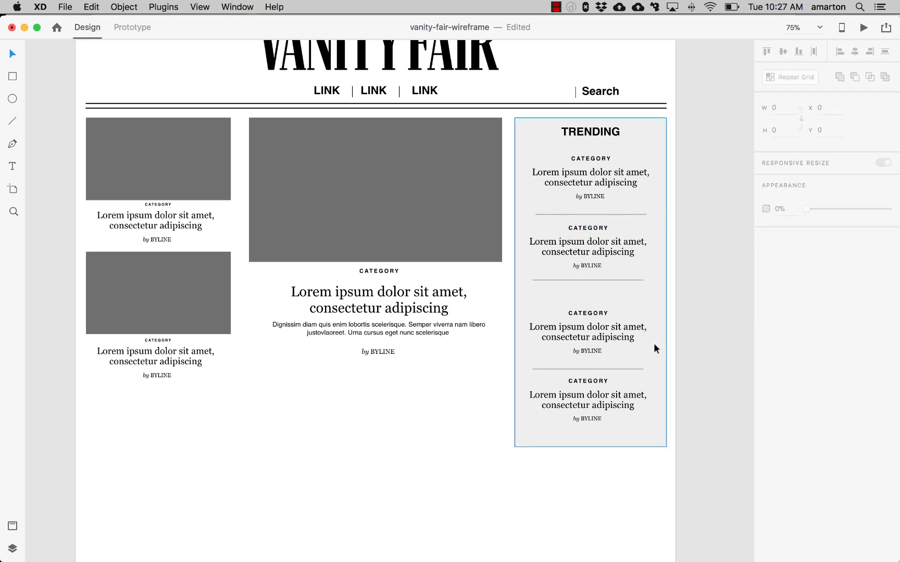
- Move the third trending item and its divider up to even out the spacing
left_click(602, 314)
left_click(605, 335, "shift")
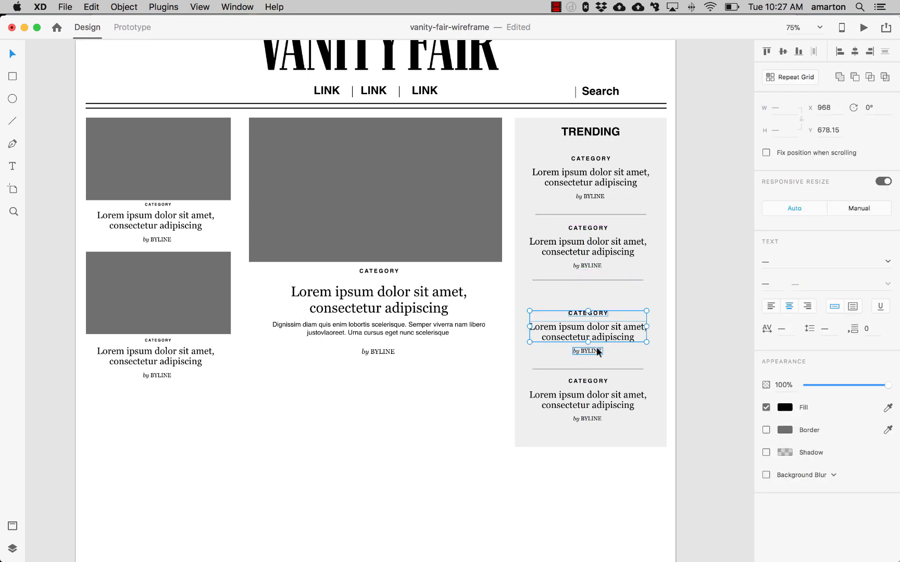
left_click(598, 350, "shift")
left_click_drag(599, 335, 600, 318)
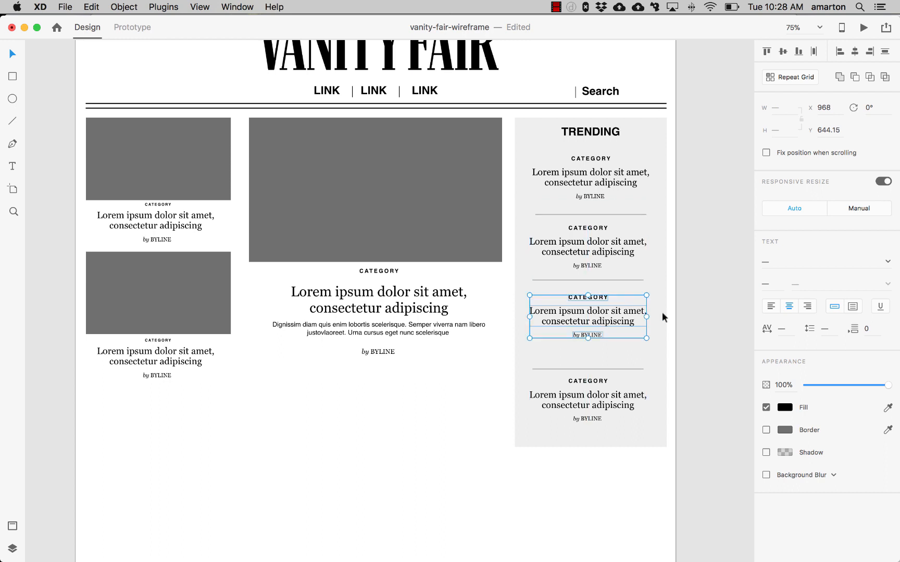
left_click(688, 308)
left_click_drag(626, 368, 625, 349)
left_click(698, 333)
- Move the fourth trending item up to match the spacing of the others
left_click(583, 382)
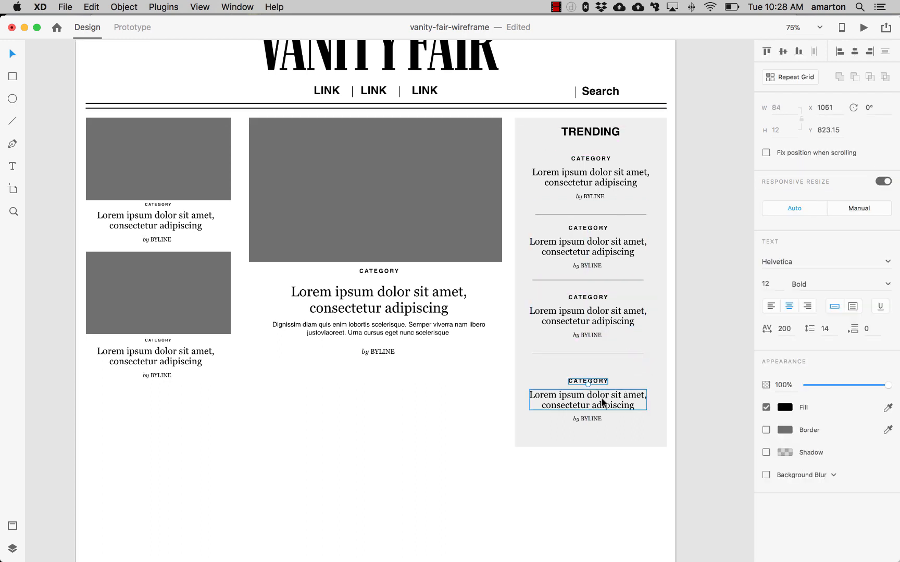
left_click(603, 402, "shift")
left_click(597, 416, "shift")
left_click_drag(603, 406, 601, 391)
left_click(710, 388)
- Shorten the sidebar rectangle's height to about 645 px
left_click(614, 426)
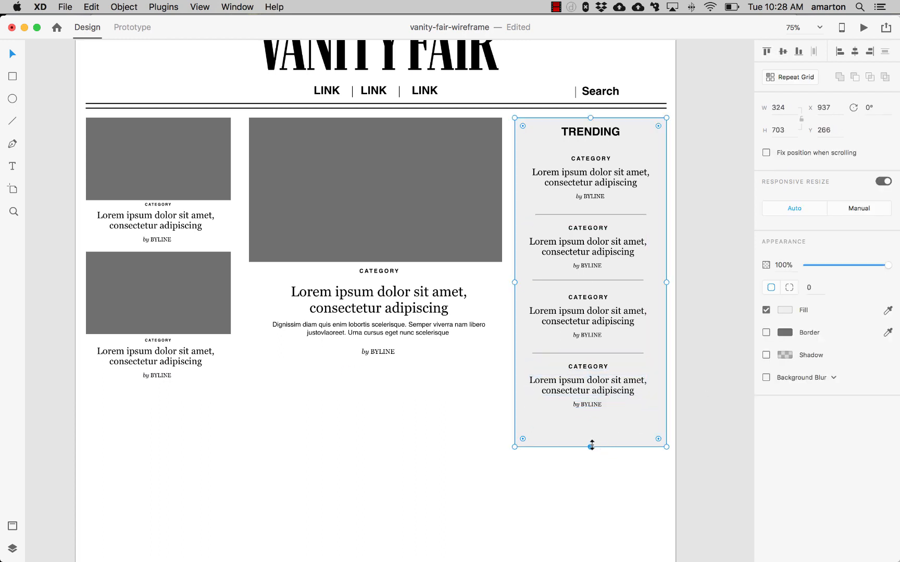
left_click_drag(591, 446, 591, 420)
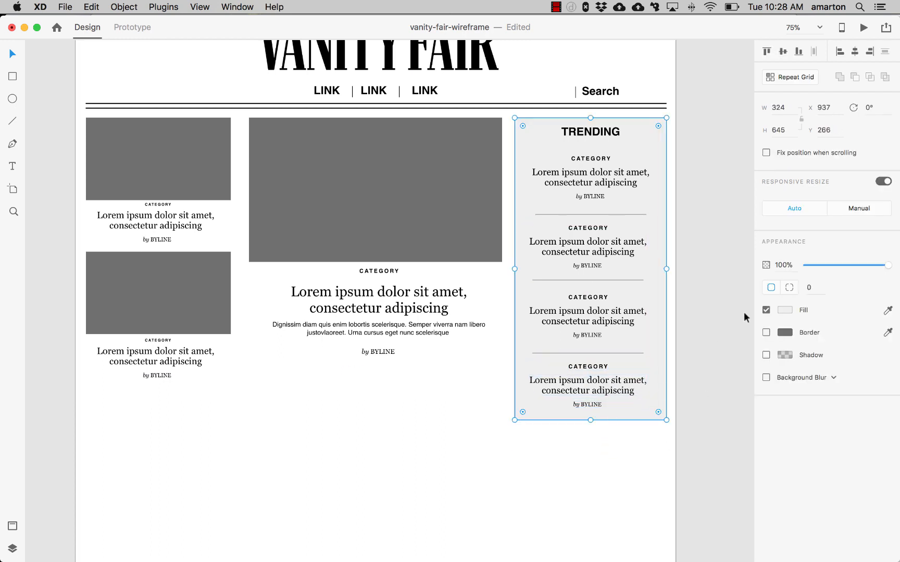
left_click(717, 305)
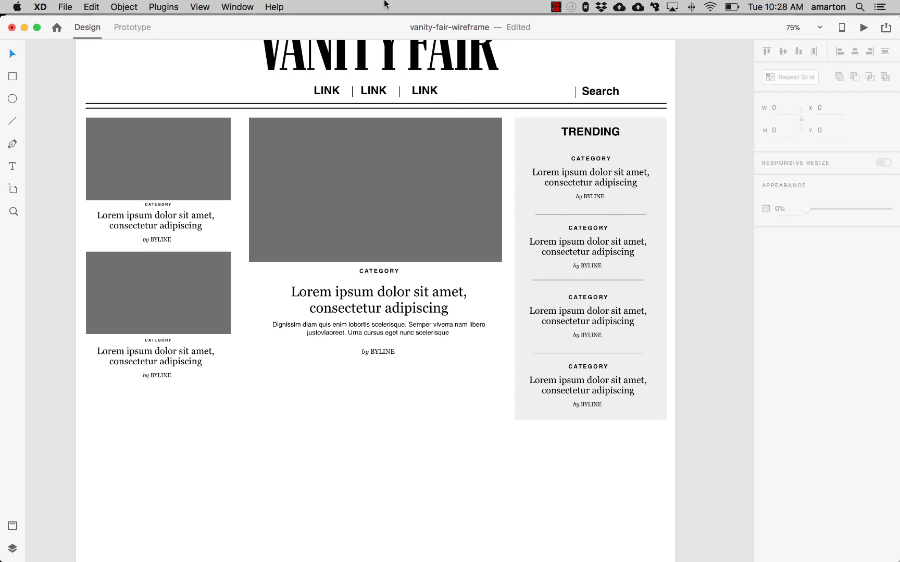
- Save the document
left_click(66, 7)
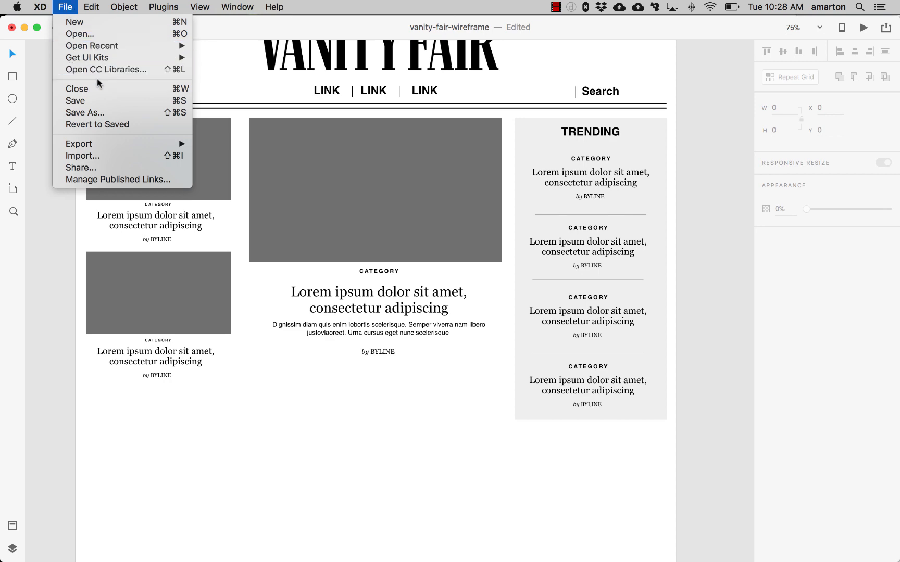
left_click(96, 100)
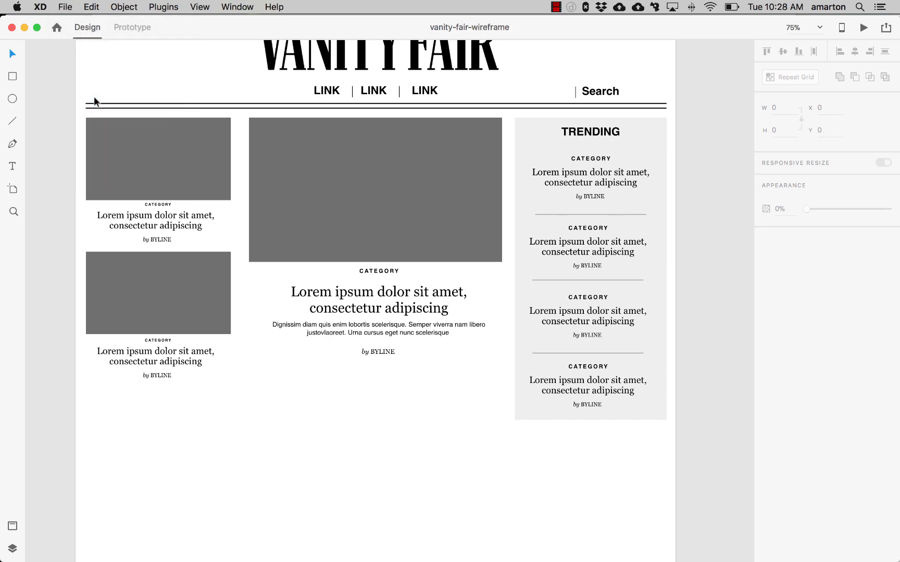